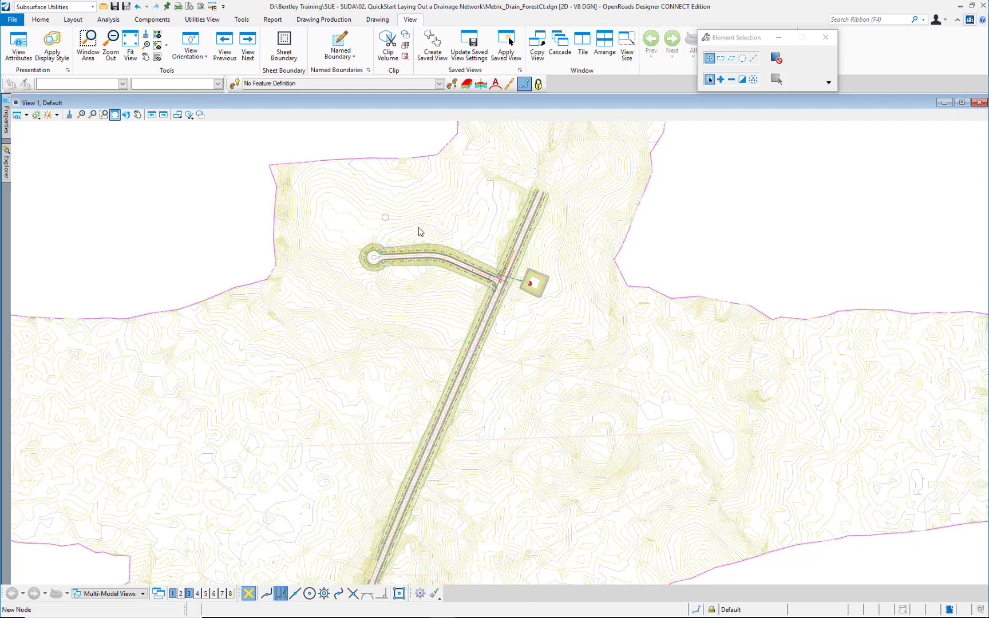
# Step: Turn off the major and minor contours of the Terrain_Ultimate terrain model
pyautogui.click(103, 114)
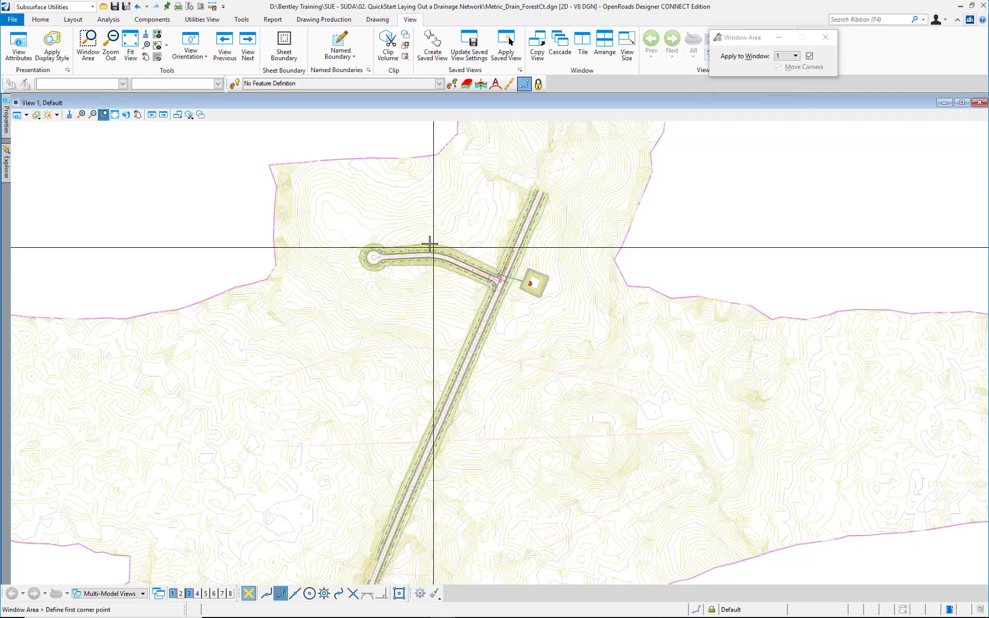
pyautogui.click(454, 248)
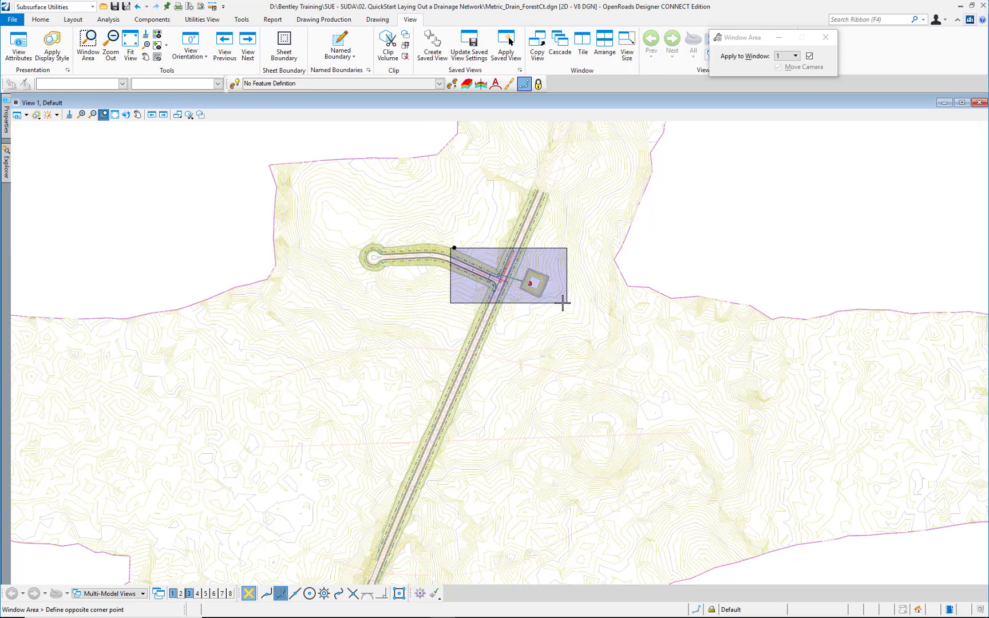
pyautogui.click(563, 303)
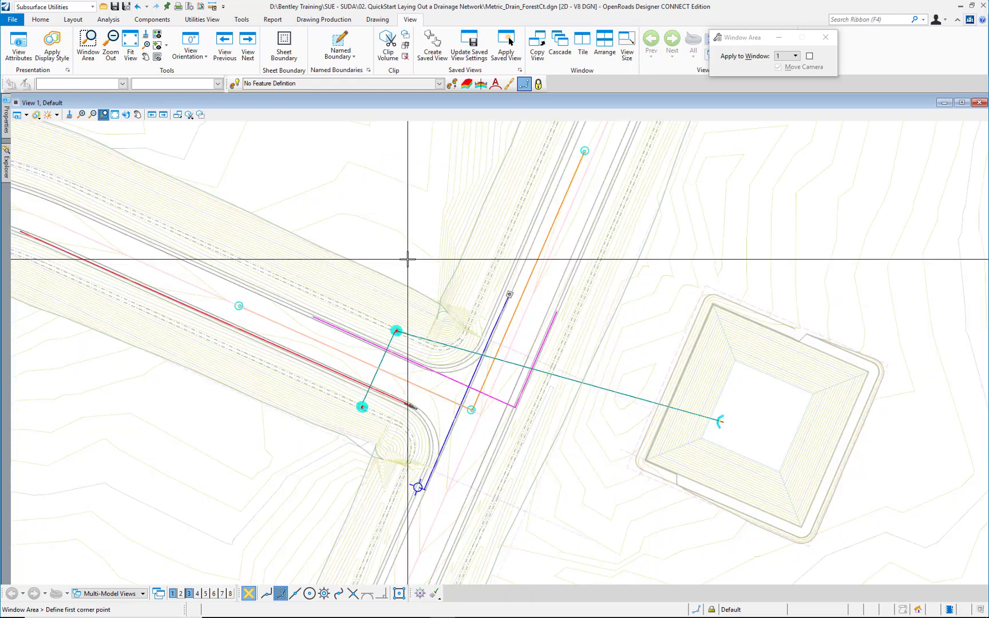
pyautogui.press('Escape')
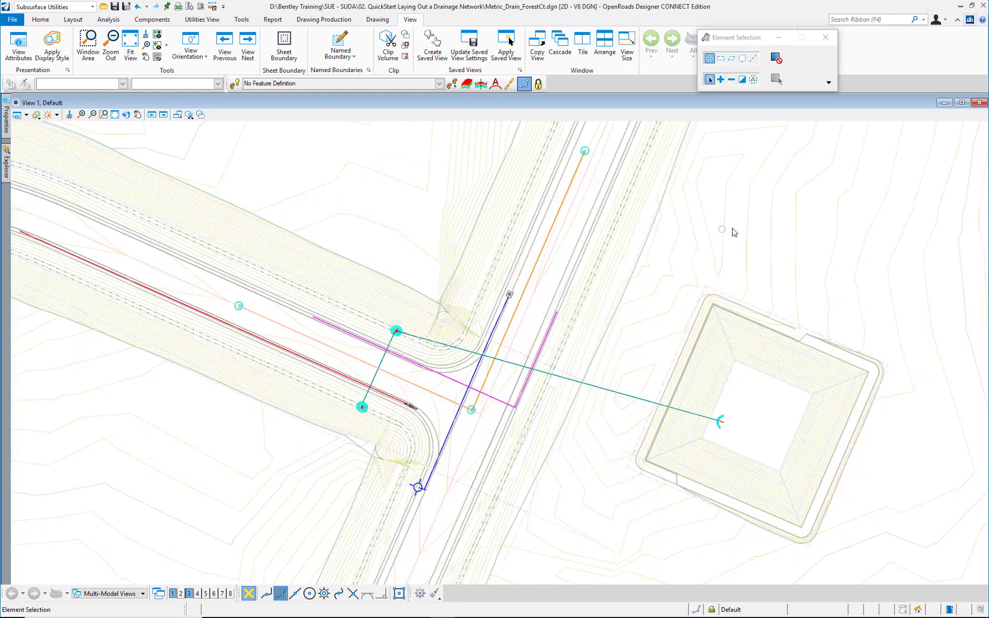
pyautogui.click(389, 230)
pyautogui.moveTo(432, 218)
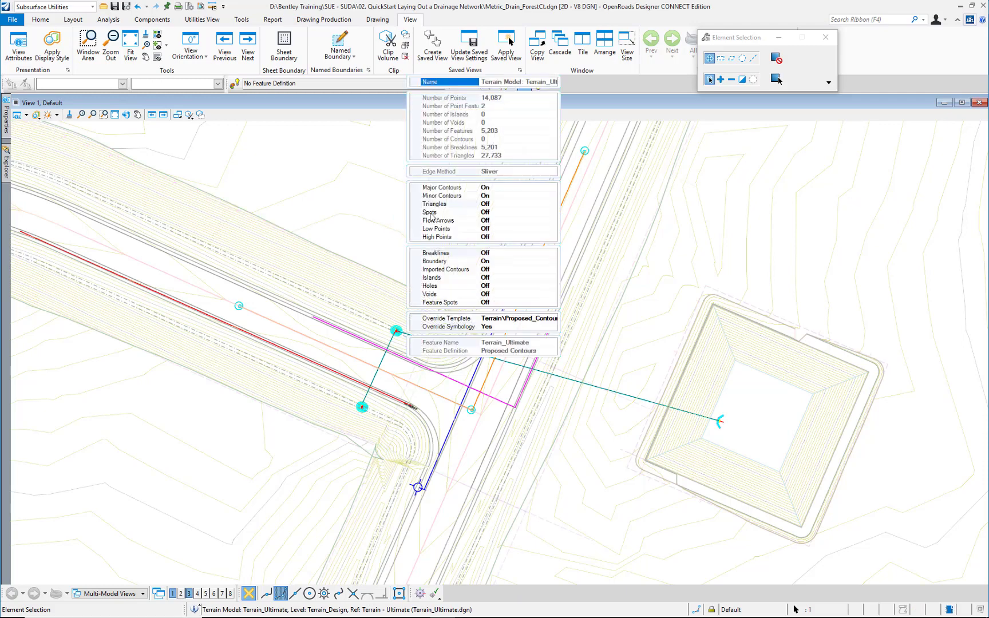
pyautogui.click(449, 189)
pyautogui.doubleClick(450, 197)
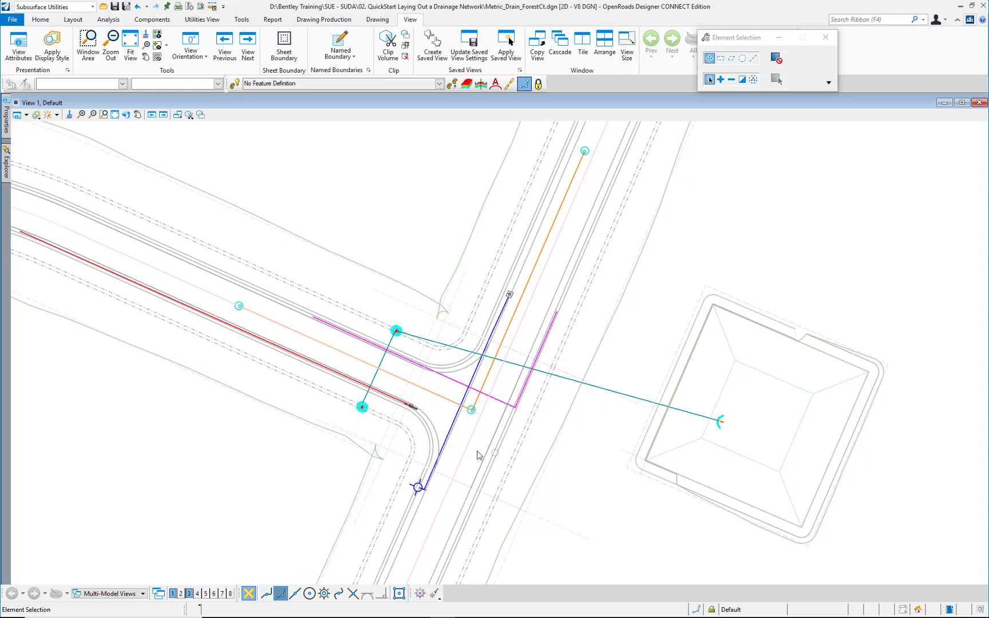
# Step: Switch to View 3 and tilt the 3D model to examine the drainage structures at the road intersection
pyautogui.click(190, 595)
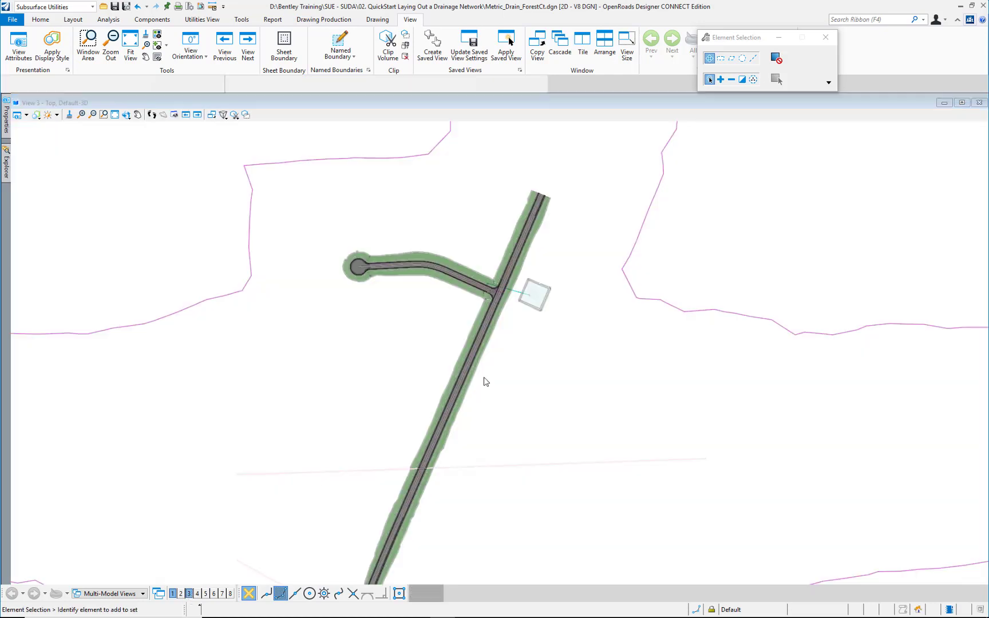
pyautogui.scroll(4, 485, 268)
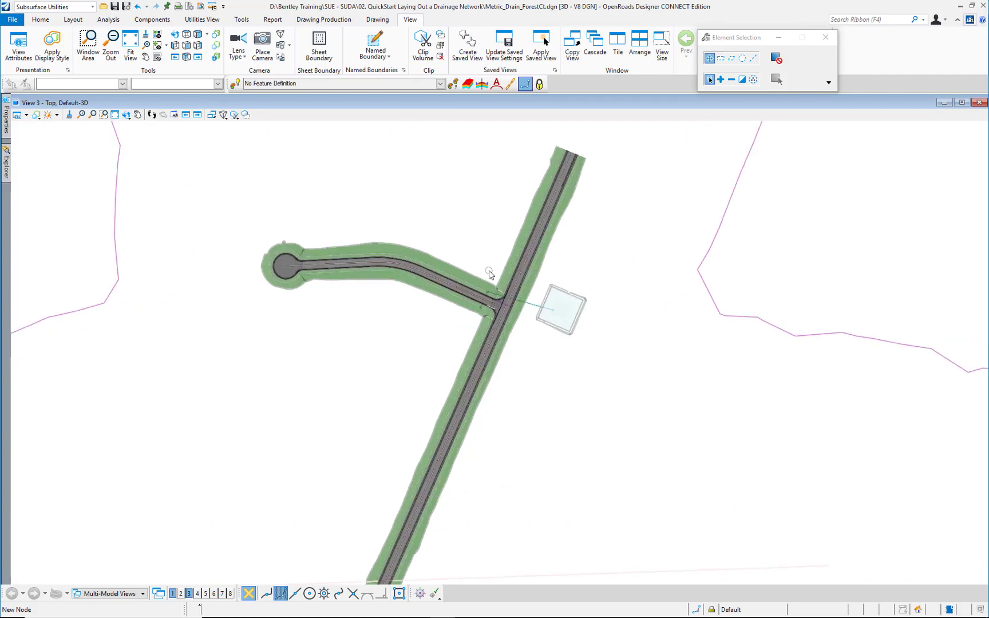
pyautogui.scroll(1, 493, 277)
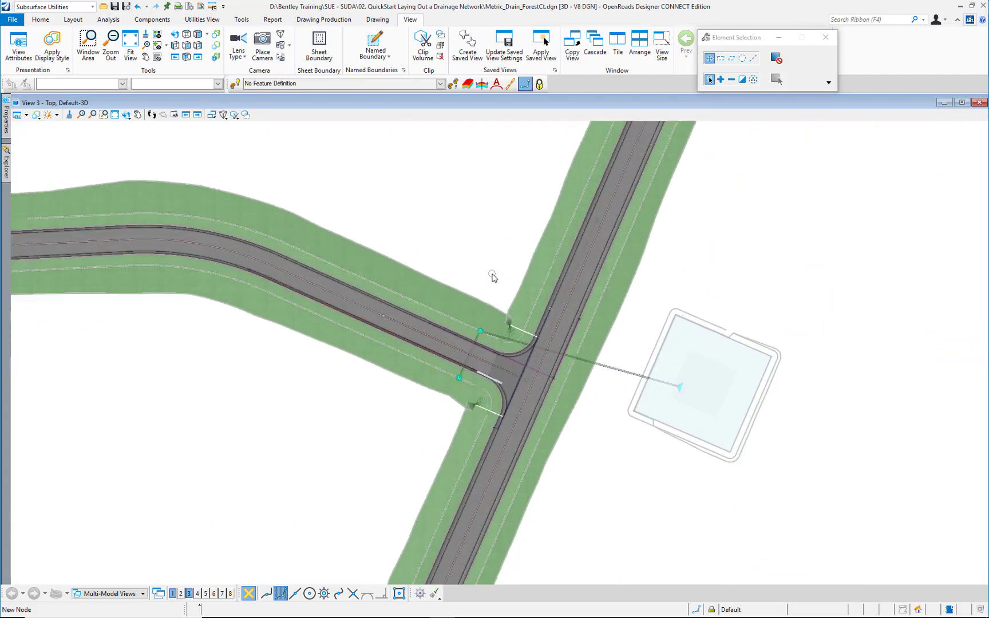
pyautogui.scroll(2, 636, 354)
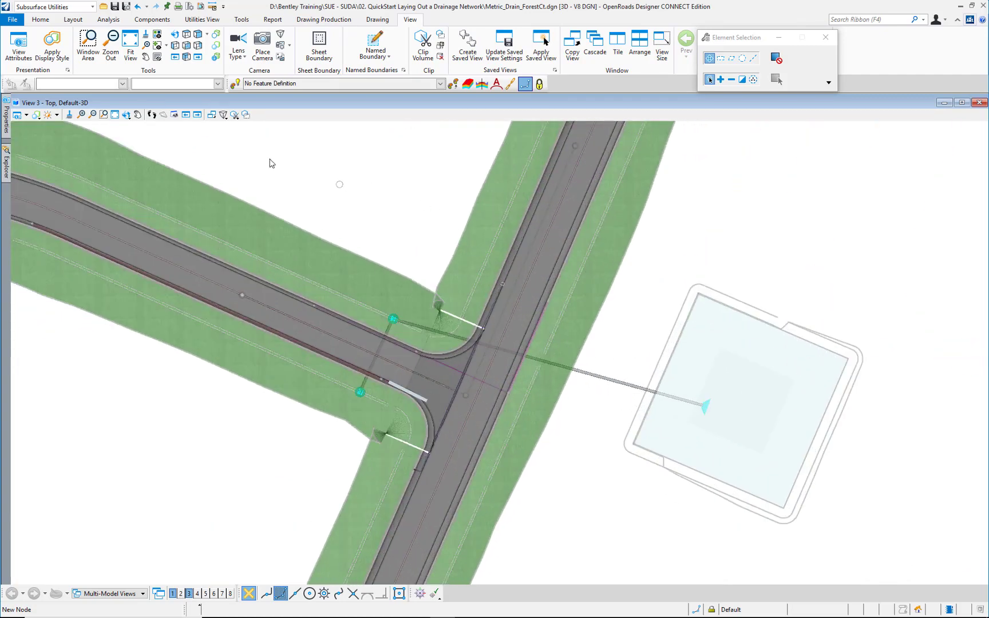
pyautogui.click(127, 115)
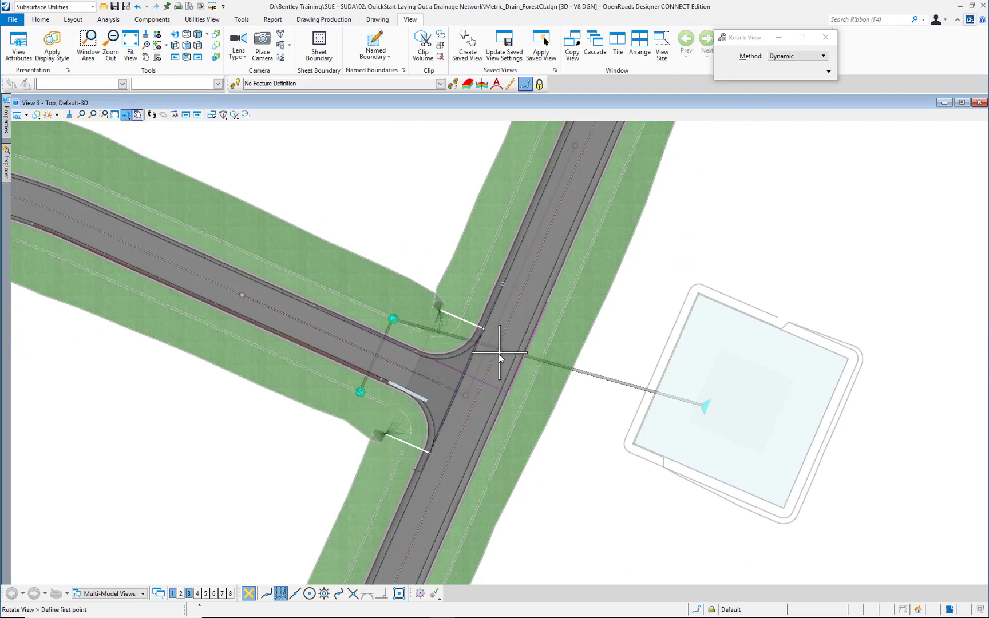
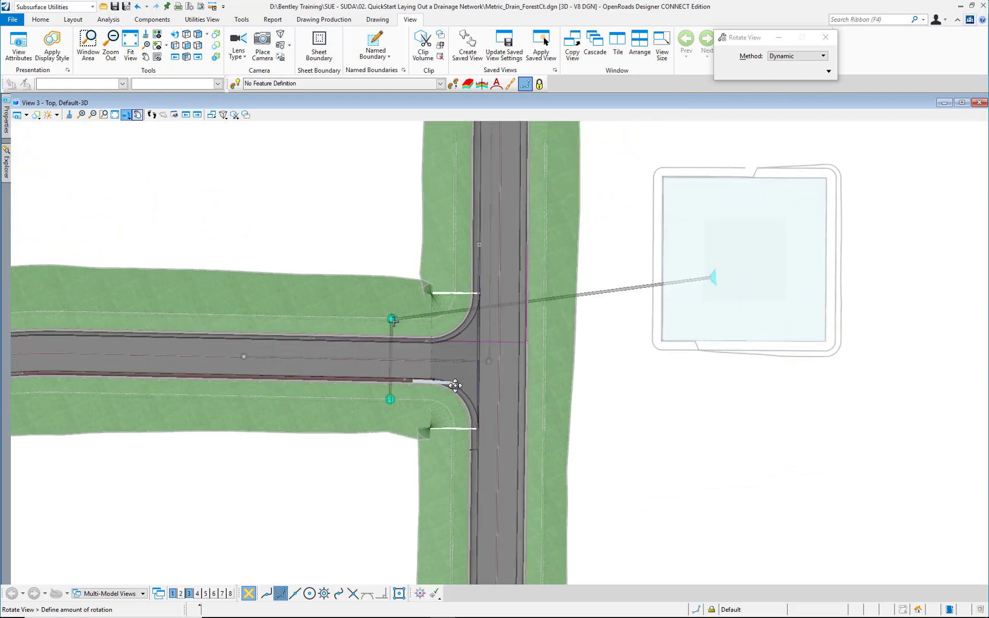
pyautogui.click(507, 361)
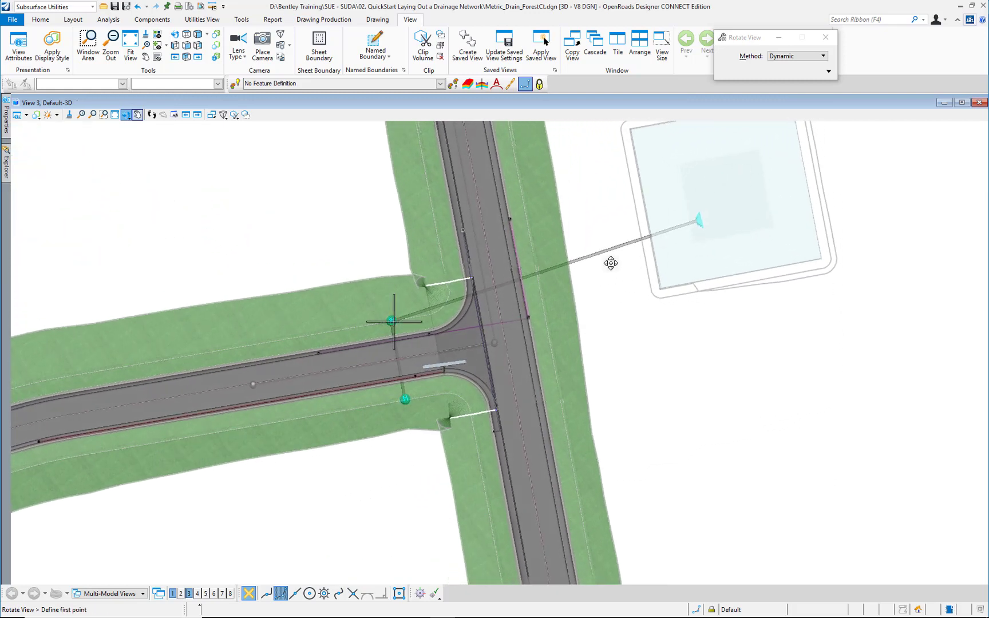
pyautogui.click(326, 388)
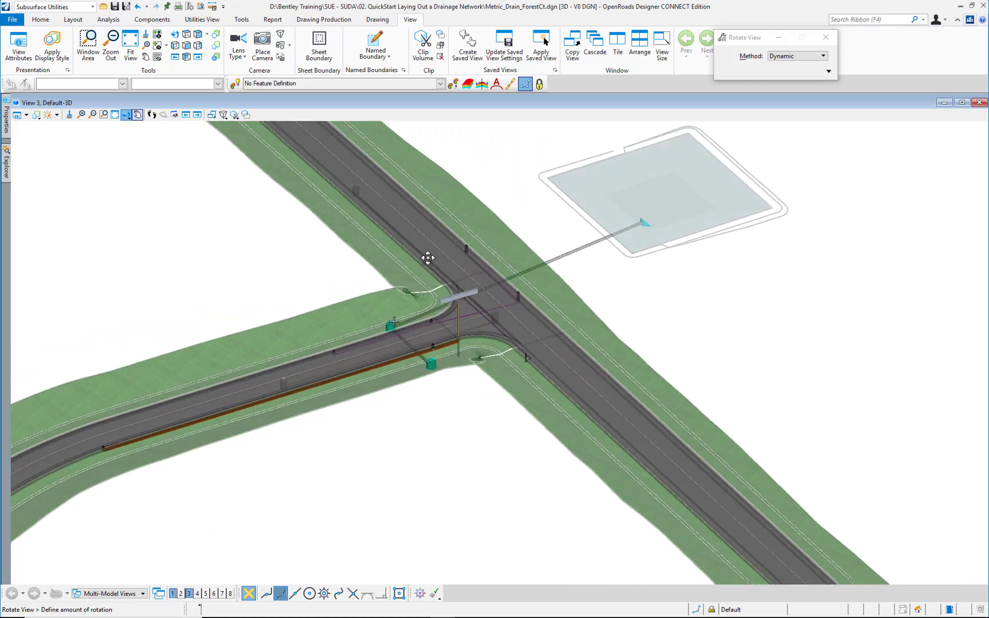
pyautogui.click(396, 359)
pyautogui.scroll(2, 396, 359)
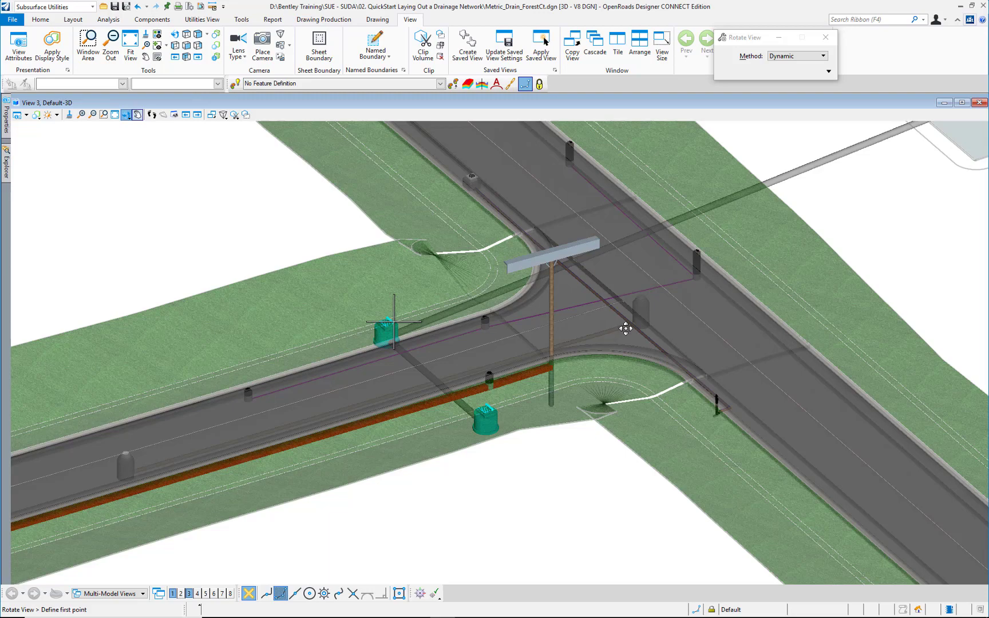
pyautogui.click(695, 424)
pyautogui.click(724, 404)
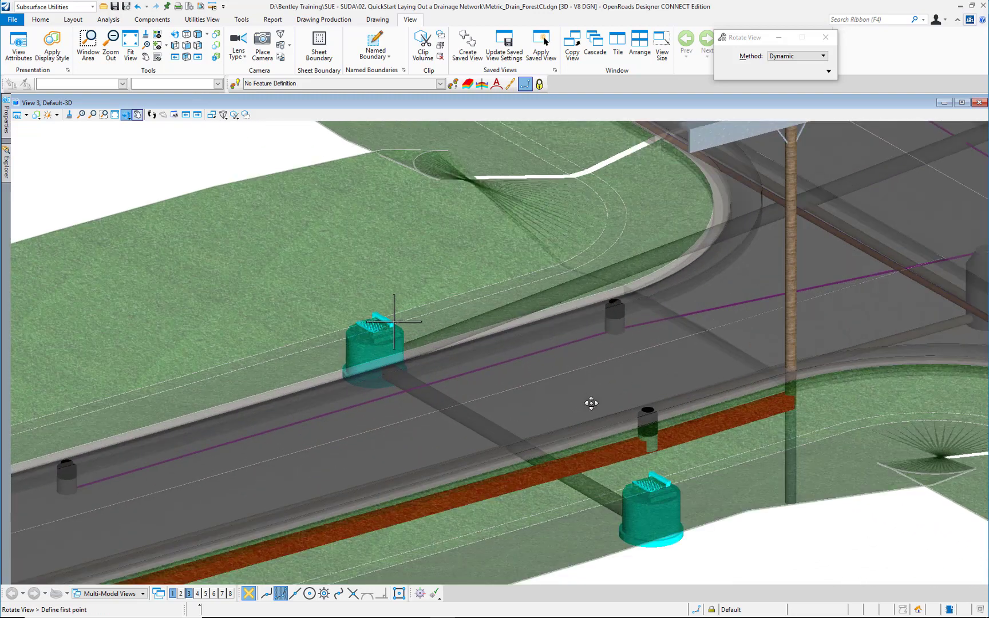
# Step: Inspect the storm inlets, outfall pipe and crossing underground utilities around the intersection from several 3D angles
pyautogui.moveTo(674, 386); pyautogui.dragTo(335, 361, button='middle')
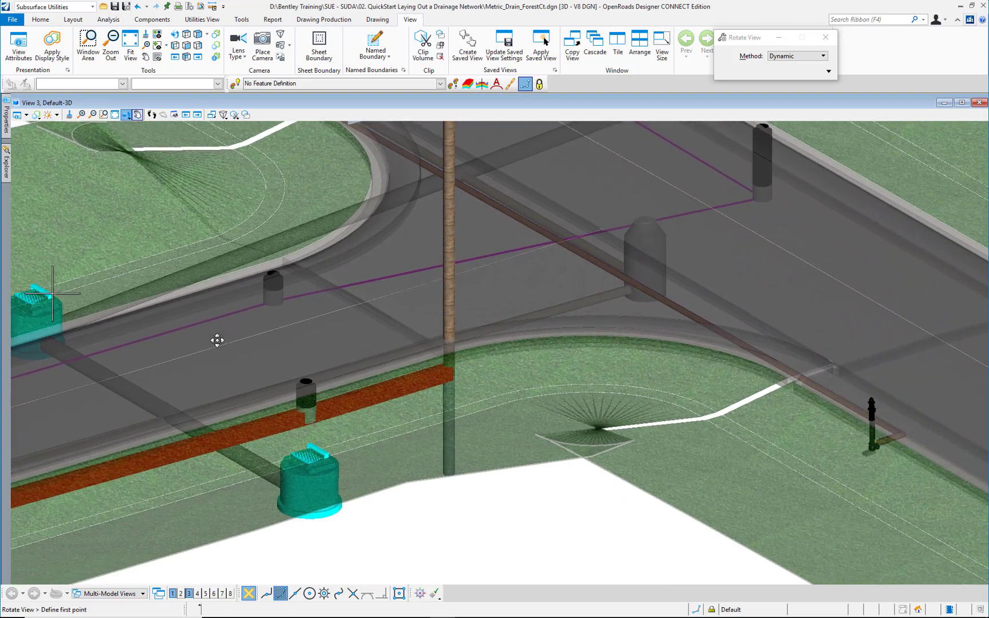
pyautogui.moveTo(217, 340); pyautogui.dragTo(367, 357, button='middle')
pyautogui.moveTo(252, 378); pyautogui.dragTo(433, 373, button='middle')
pyautogui.moveTo(109, 447); pyautogui.dragTo(247, 425, button='middle')
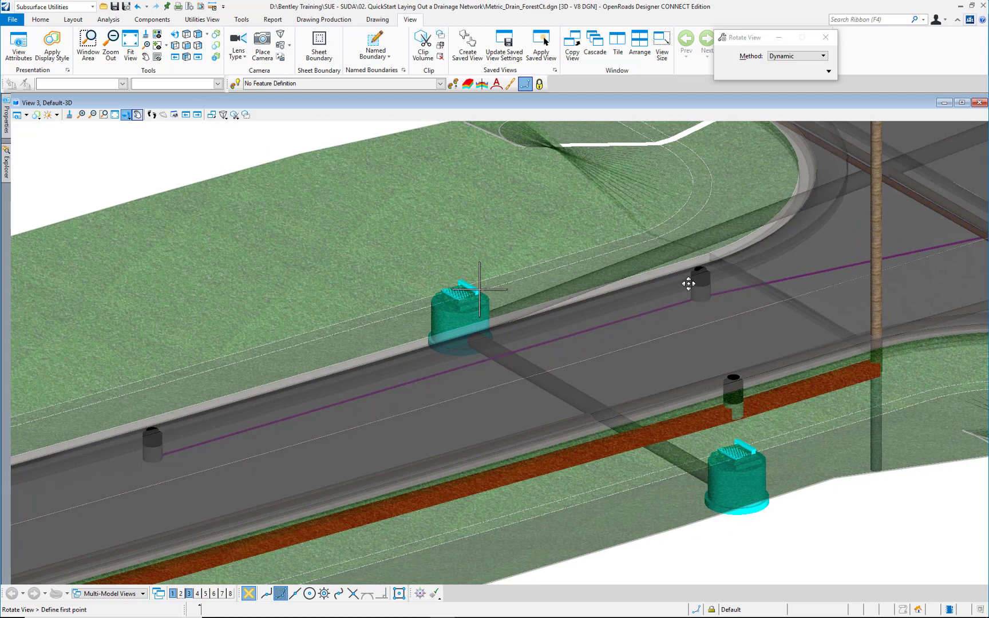
pyautogui.moveTo(680, 287); pyautogui.dragTo(559, 283, button='middle')
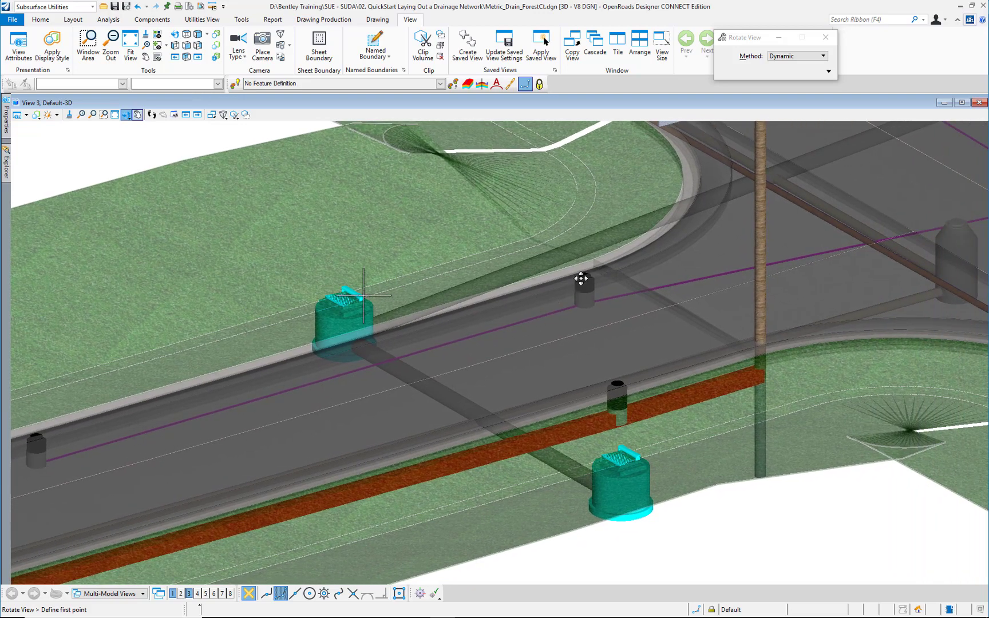
pyautogui.click(406, 389)
pyautogui.click(480, 383)
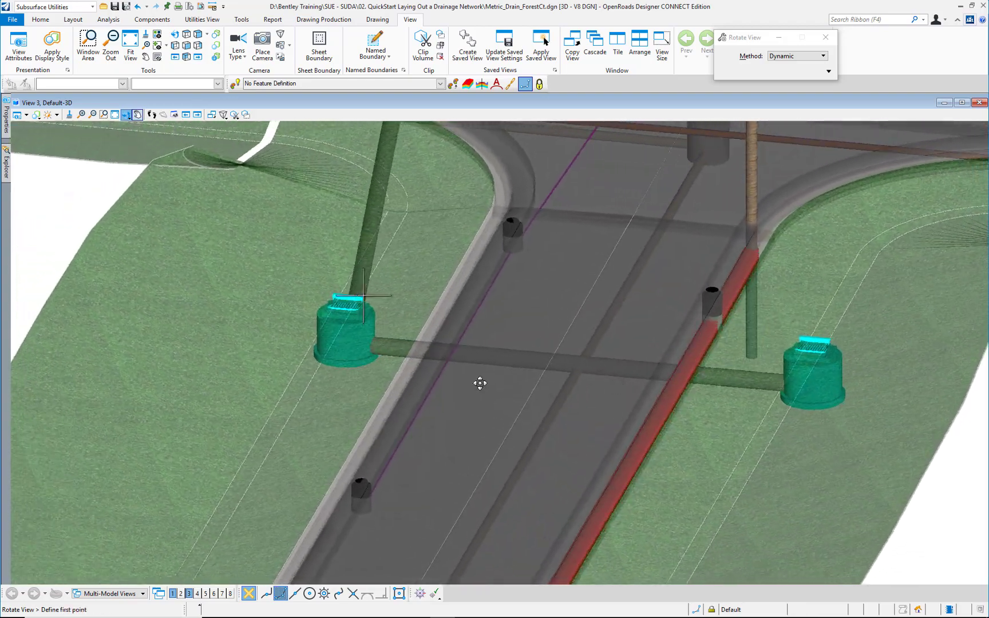
pyautogui.click(395, 392)
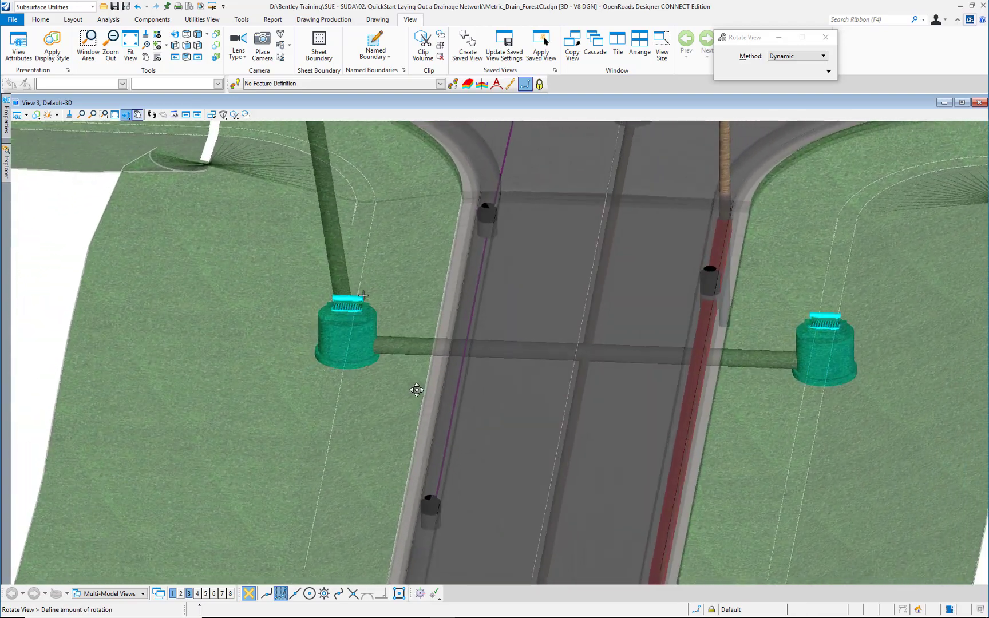
pyautogui.click(363, 384)
pyautogui.click(505, 411)
pyautogui.click(483, 382)
pyautogui.click(525, 340)
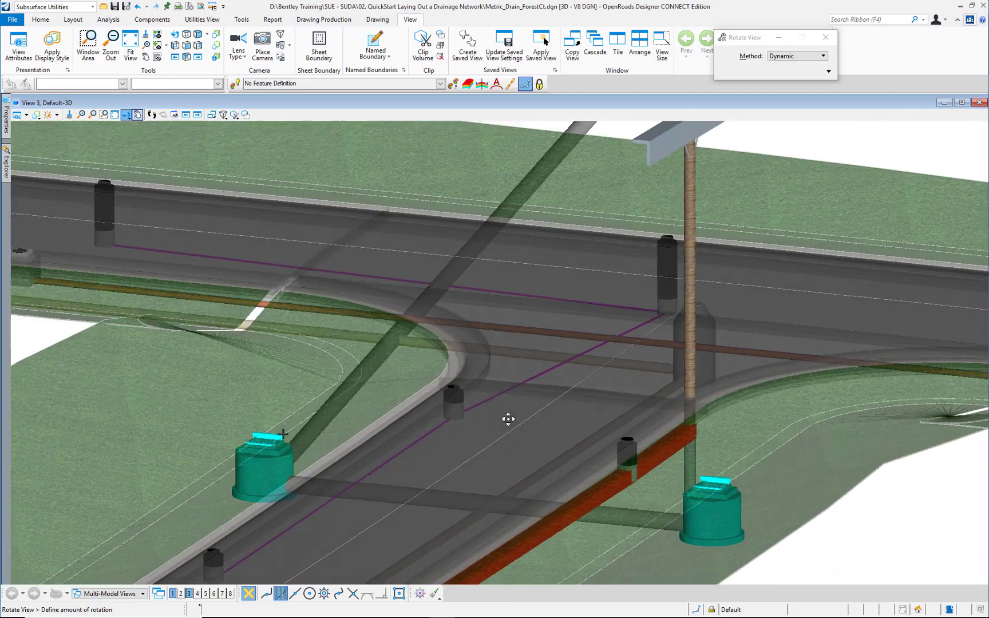
pyautogui.click(495, 420)
pyautogui.click(514, 402)
pyautogui.click(517, 389)
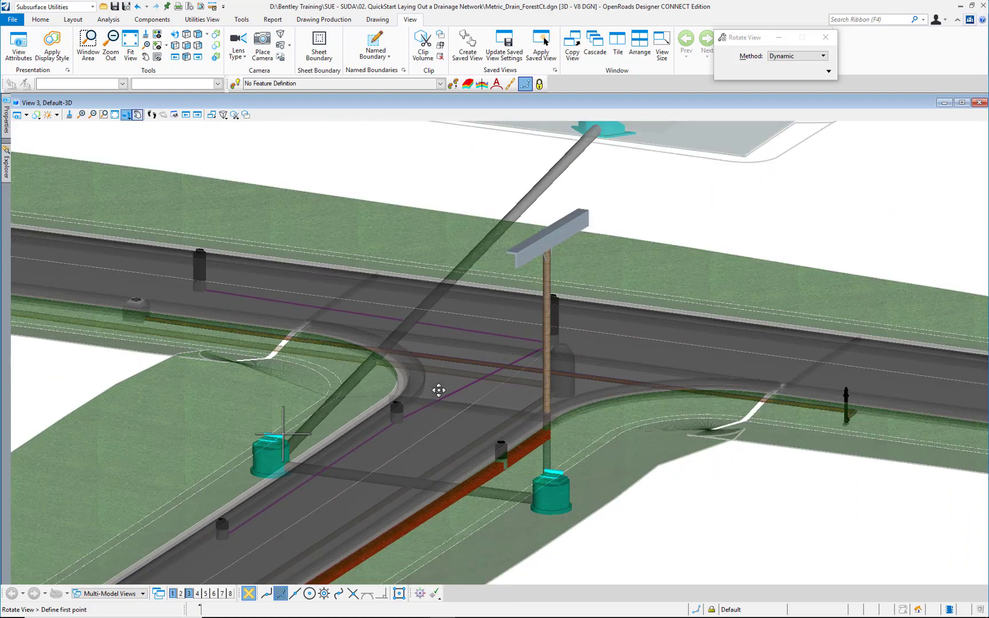
pyautogui.click(440, 389)
pyautogui.click(495, 382)
pyautogui.press('Escape')
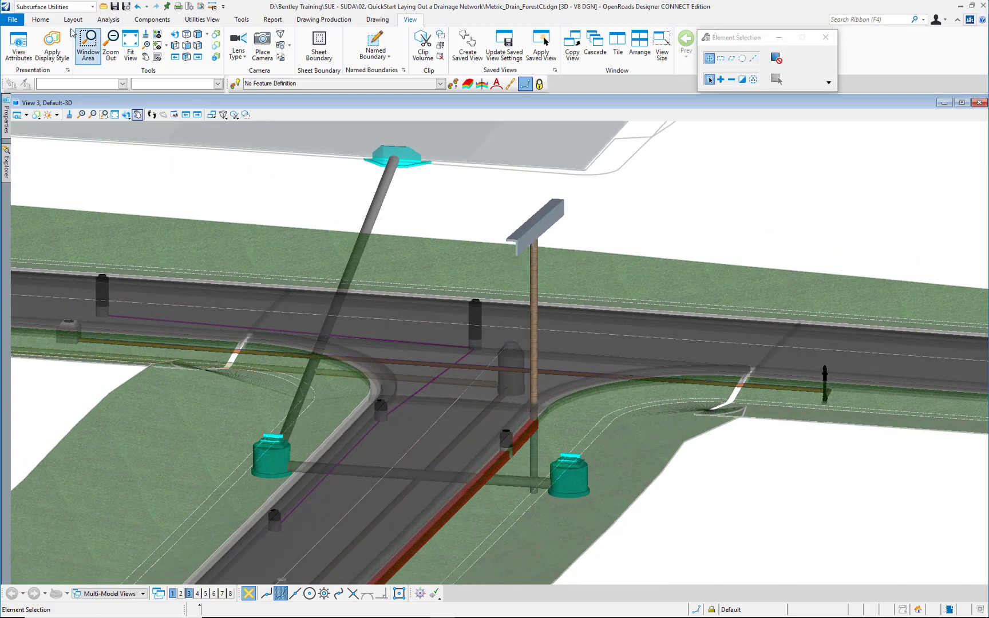
# Step: Run utility conflict detection with the listed storm water, sanitary, water, electric and communications conduits checked against each other
pyautogui.click(51, 7)
pyautogui.click(57, 7)
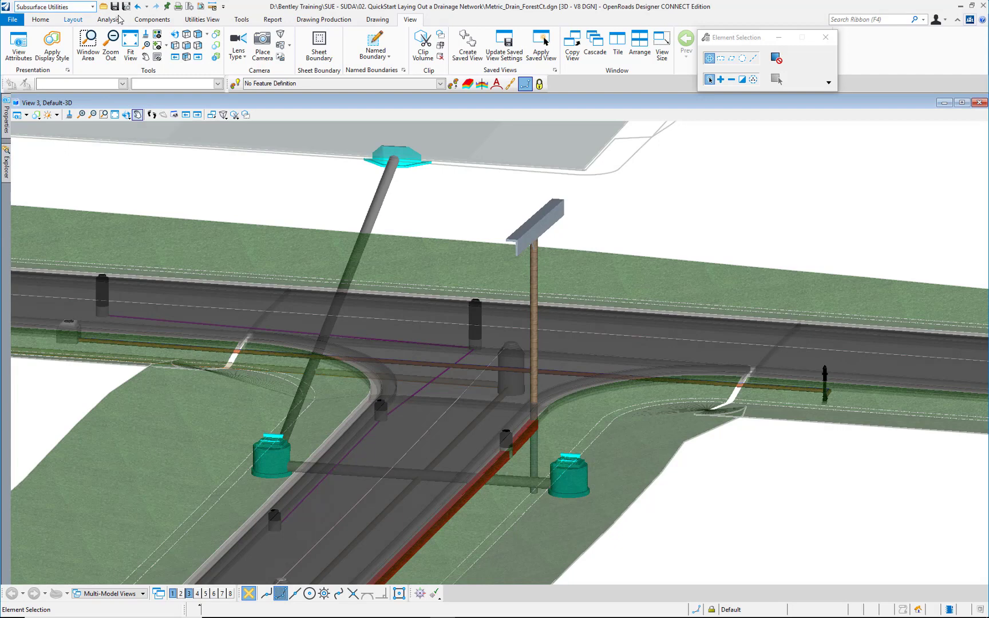
pyautogui.click(241, 21)
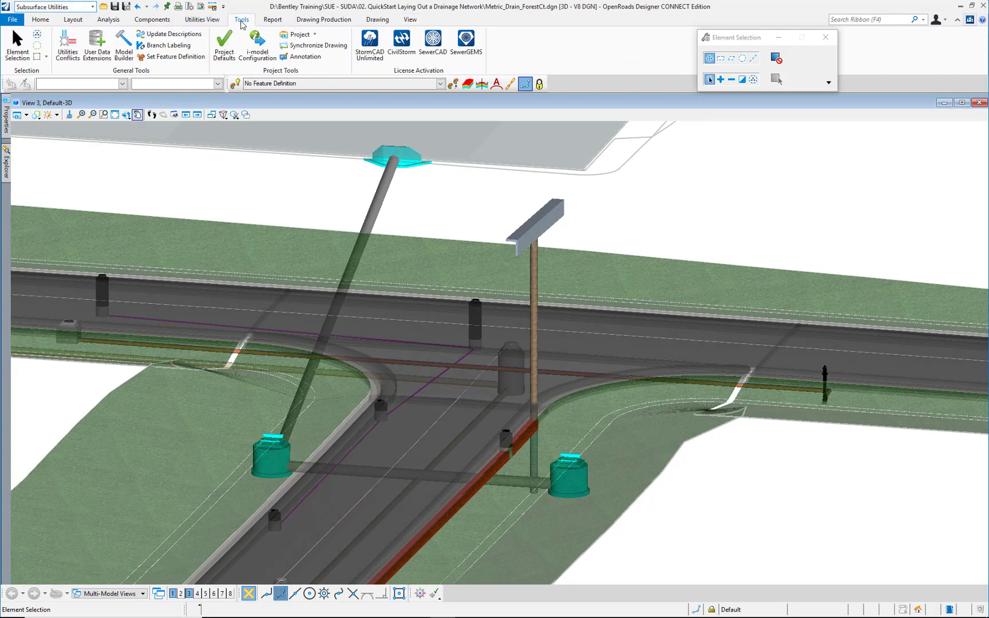
pyautogui.click(69, 55)
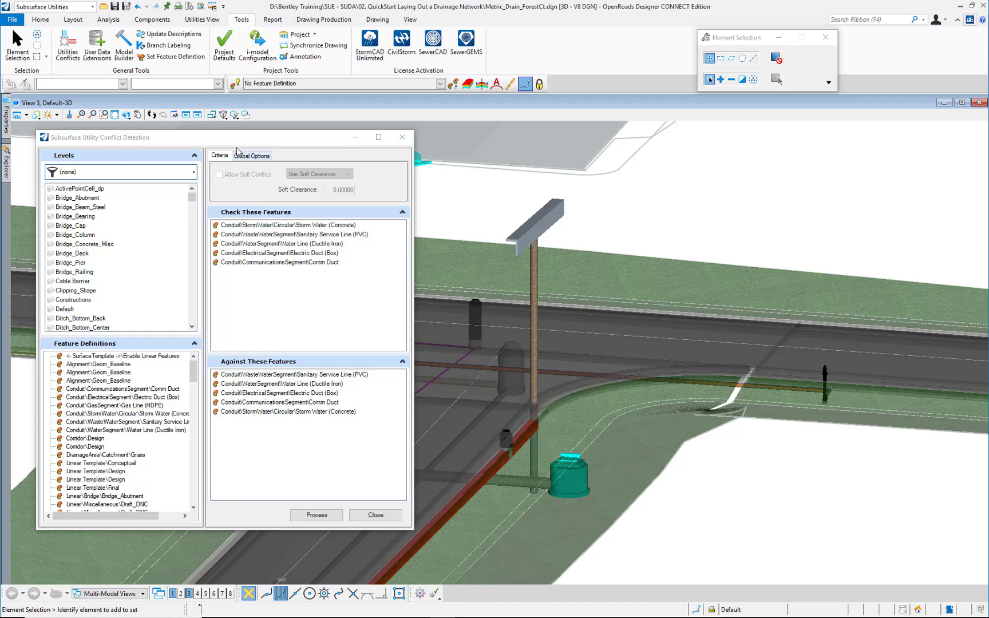
pyautogui.moveTo(237, 139); pyautogui.dragTo(205, 57)
pyautogui.keyDown('shift'); pyautogui.moveTo(756, 327); pyautogui.dragTo(874, 280, button='middle'); pyautogui.keyUp('shift')
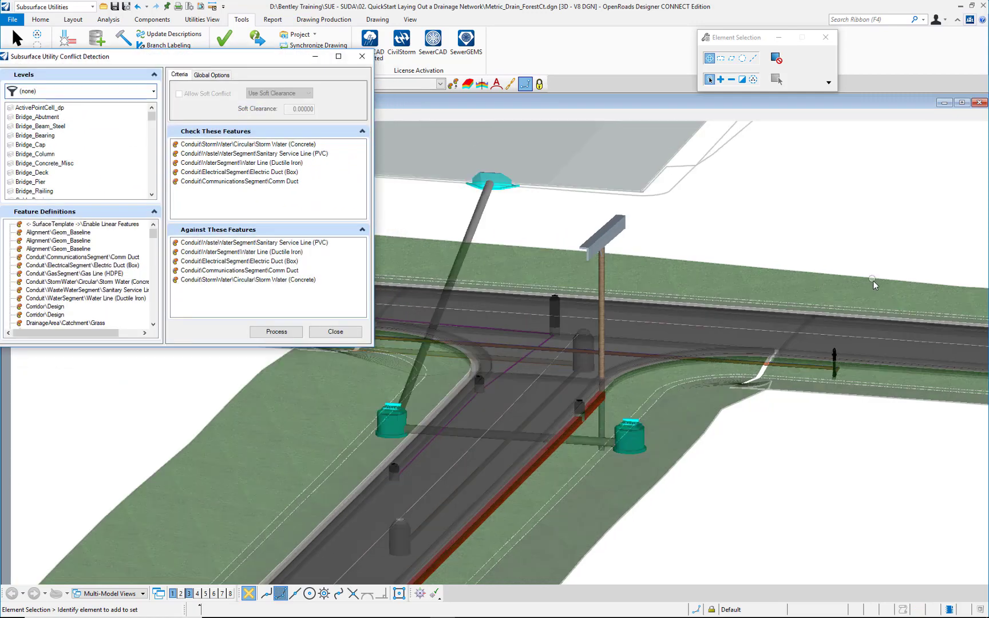
pyautogui.scroll(-2, 736, 346)
pyautogui.scroll(2, 634, 350)
pyautogui.scroll(2, 610, 351)
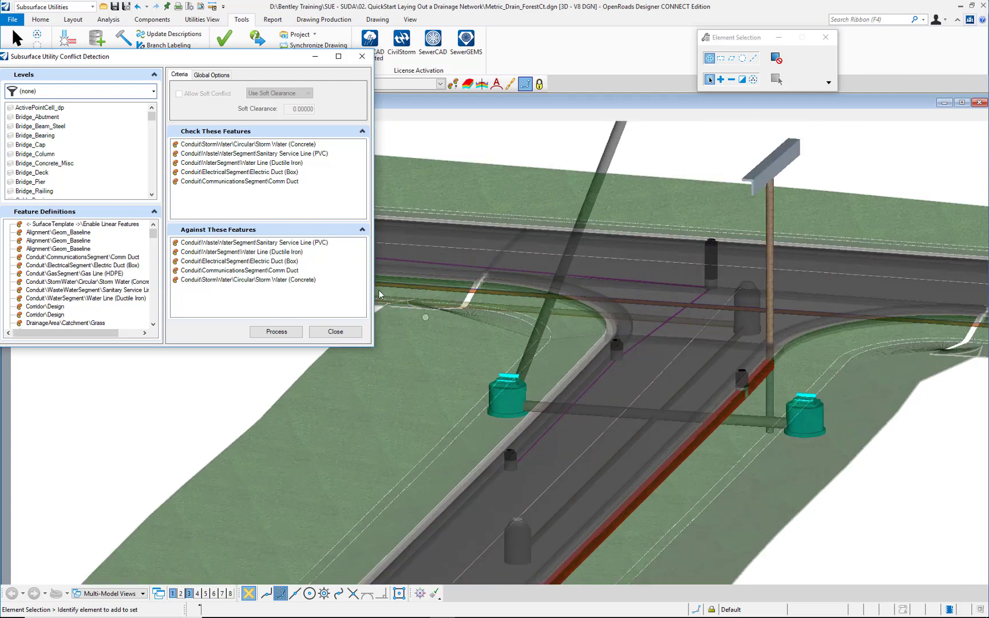
pyautogui.click(276, 332)
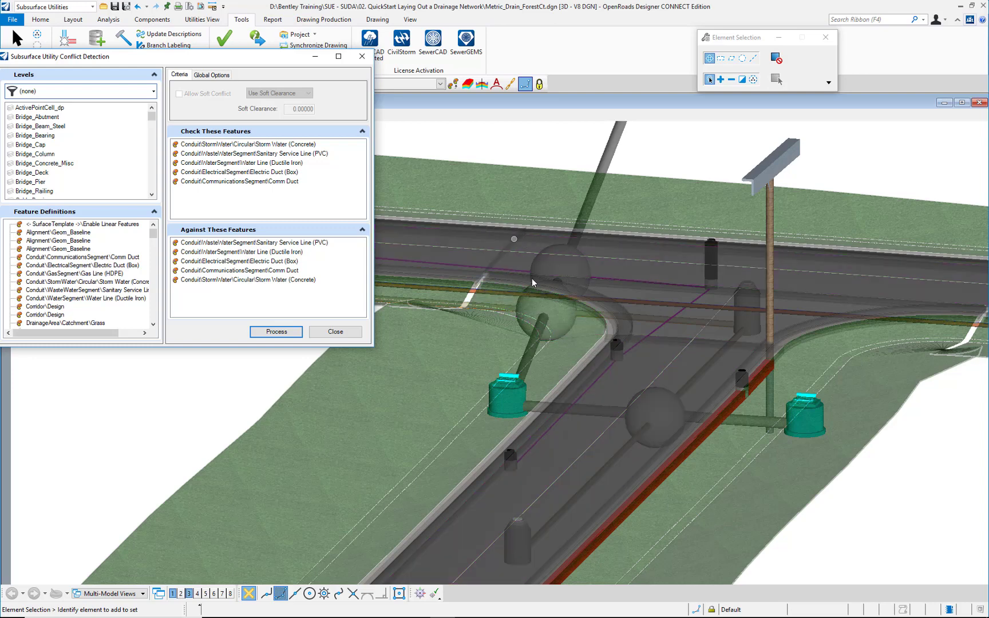
# Step: Allow soft conflicts for the Storm Water (Concrete) conduit in the features being checked
pyautogui.scroll(3, 544, 268)
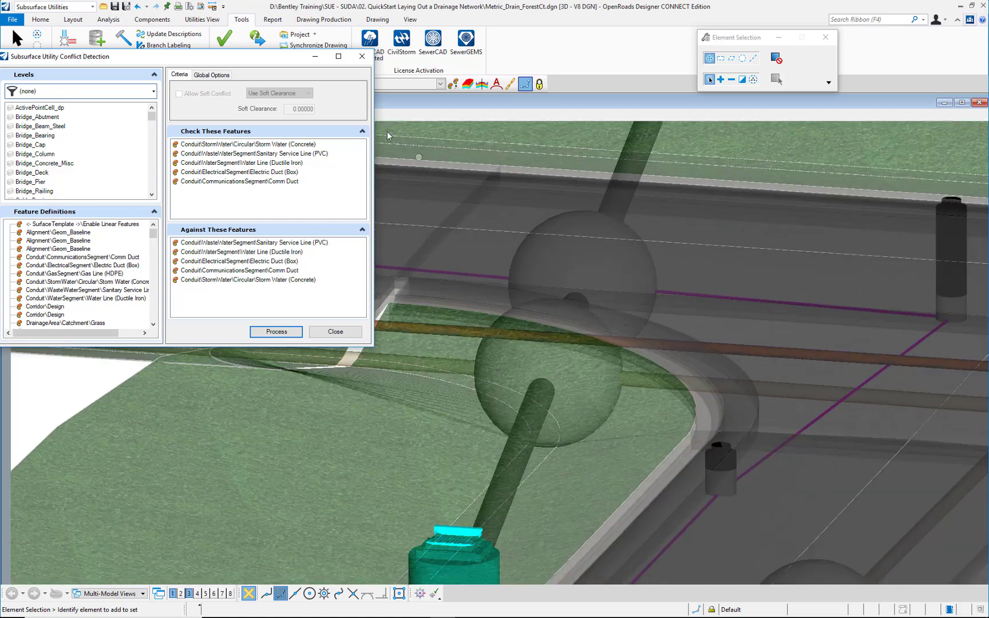
pyautogui.scroll(-3, 569, 309)
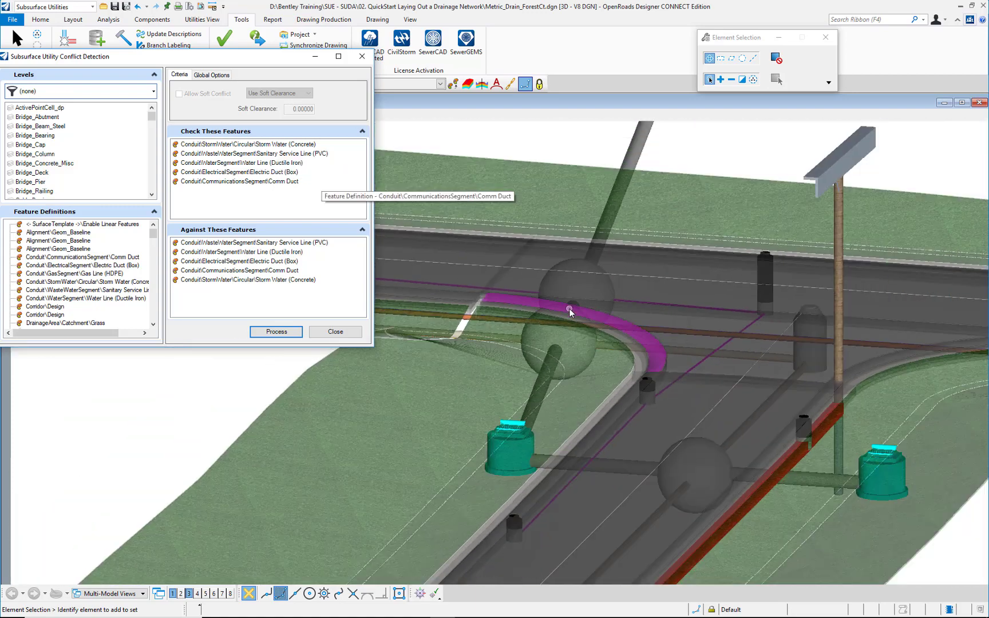
pyautogui.scroll(-2, 569, 308)
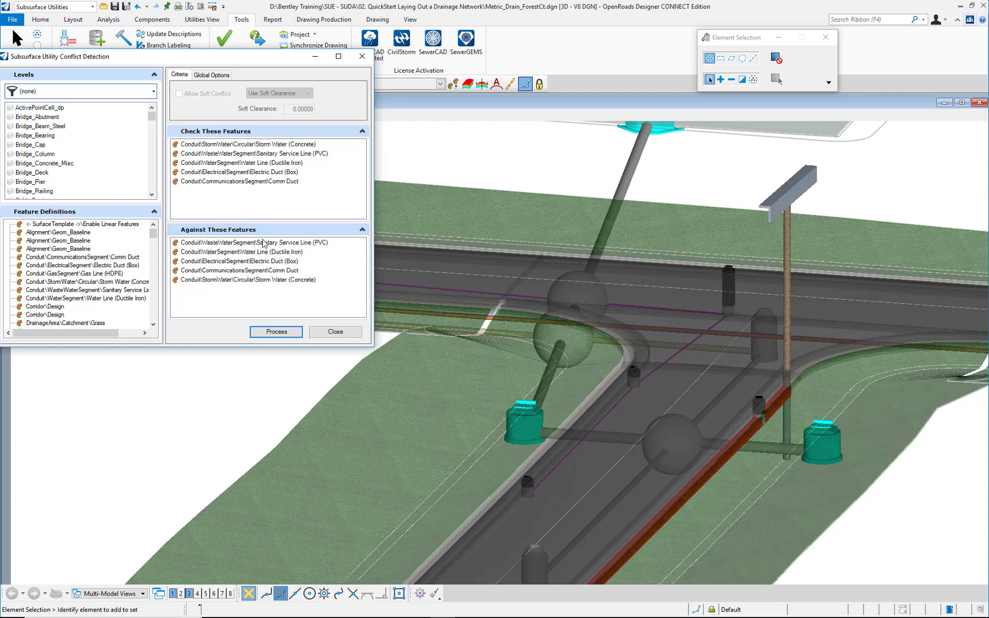
pyautogui.click(220, 145)
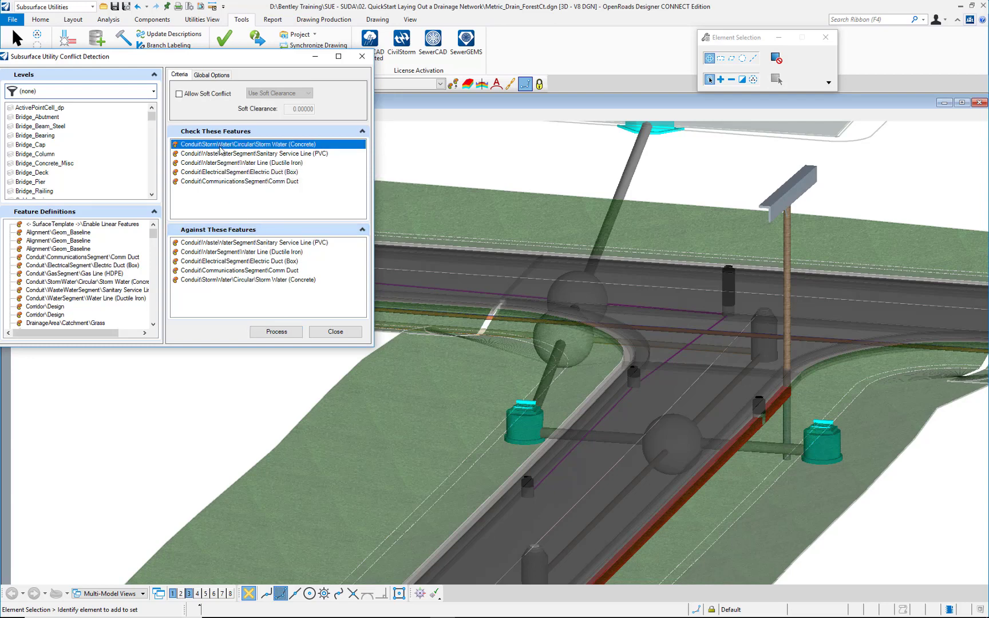
pyautogui.click(198, 95)
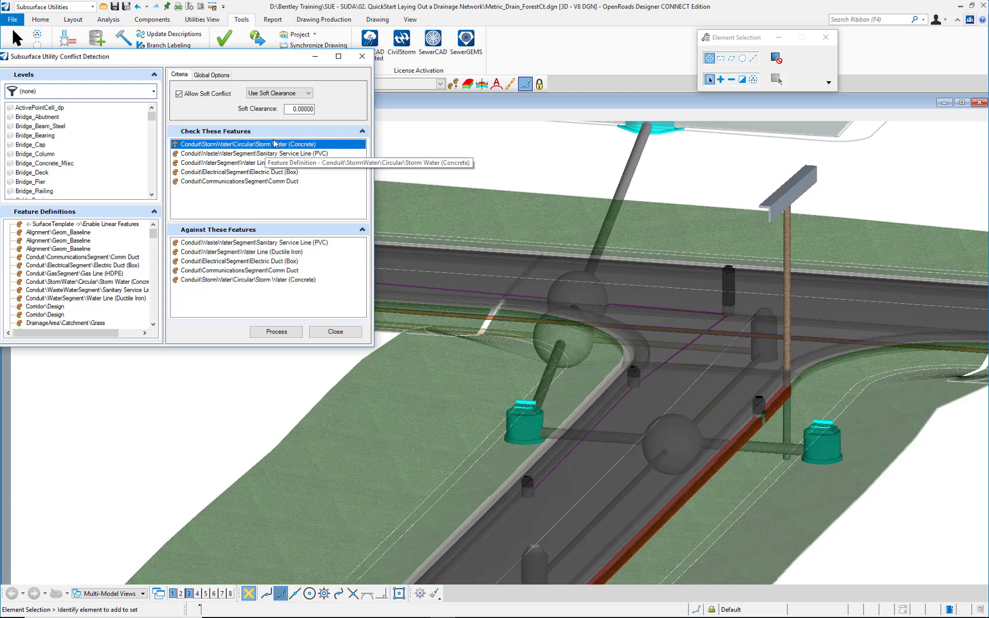
# Step: Set the Storm Water (Concrete) conduit's soft clearance to 0.3, process the conflict detection and close the dialog
pyautogui.doubleClick(299, 109)
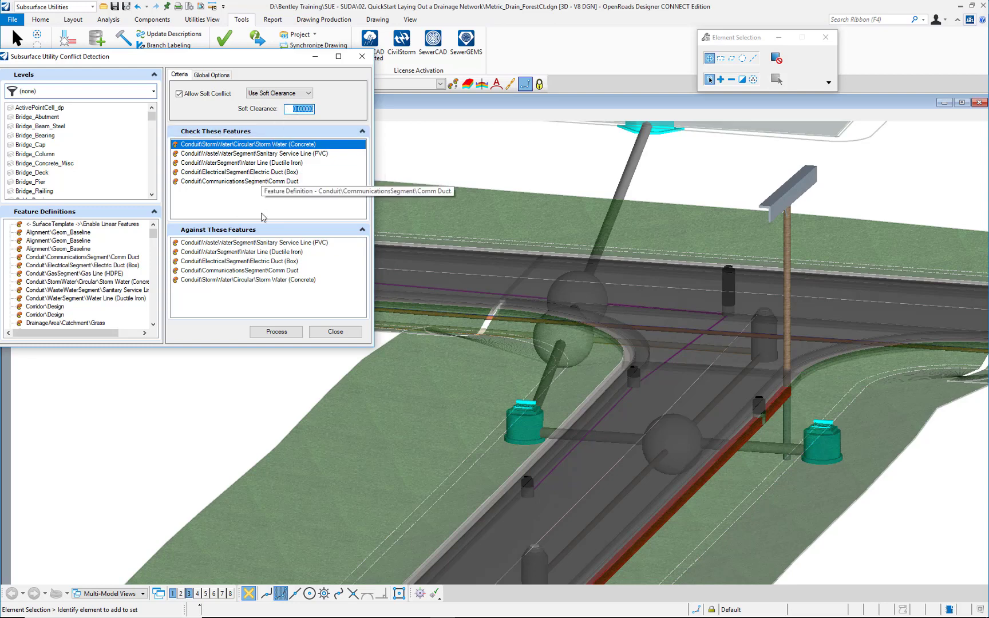
pyautogui.write('.3')
pyautogui.click(276, 332)
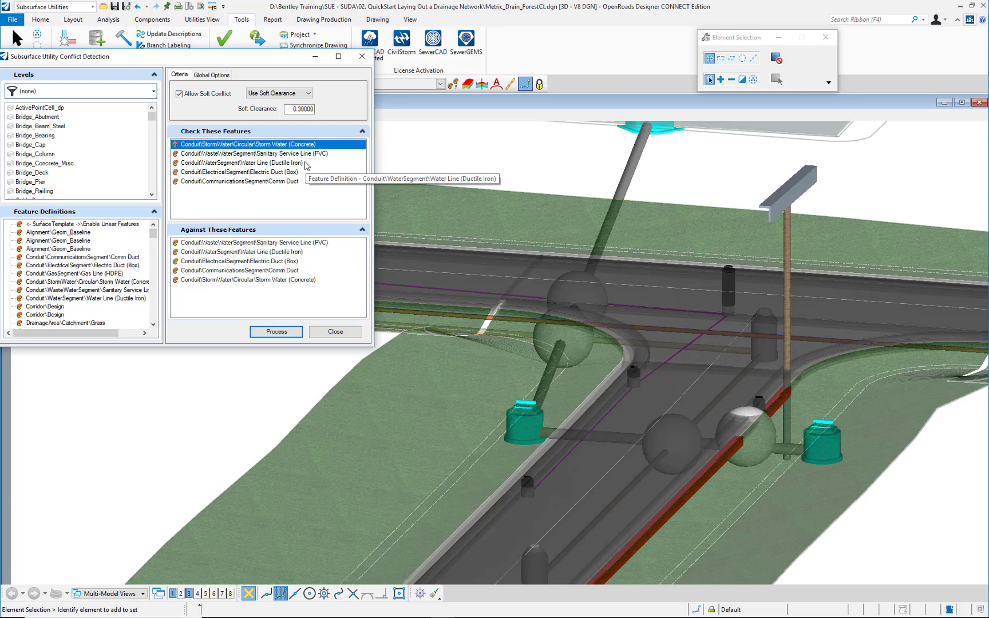
pyautogui.click(296, 109)
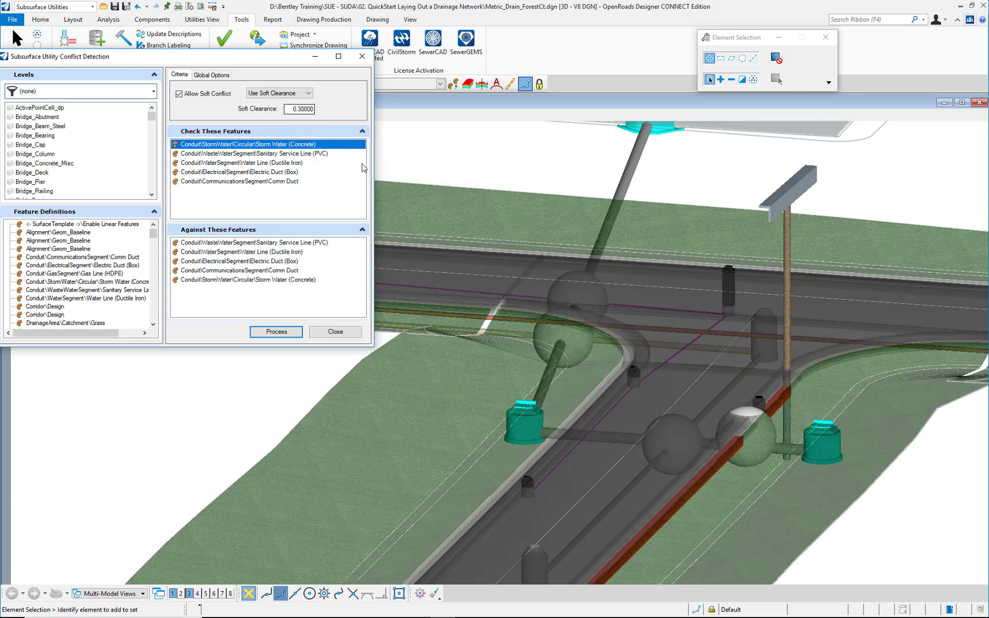
pyautogui.click(335, 332)
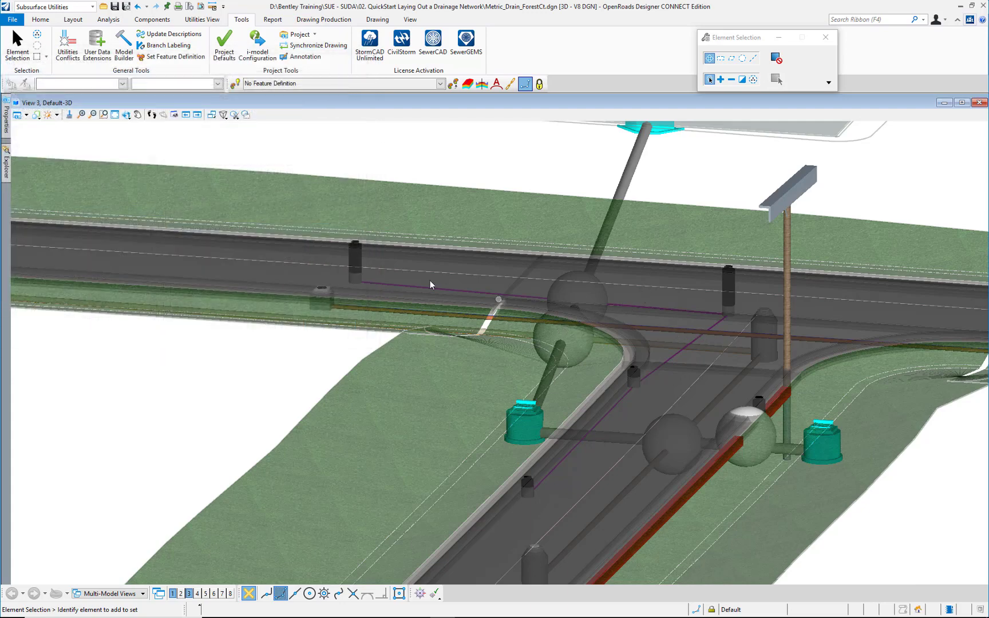
# Step: Examine the conflict spheres where the storm pipes cross the electric duct, sanitary line and other utilities around the intersection
pyautogui.scroll(-1, 274, 232)
pyautogui.scroll(5, 657, 411)
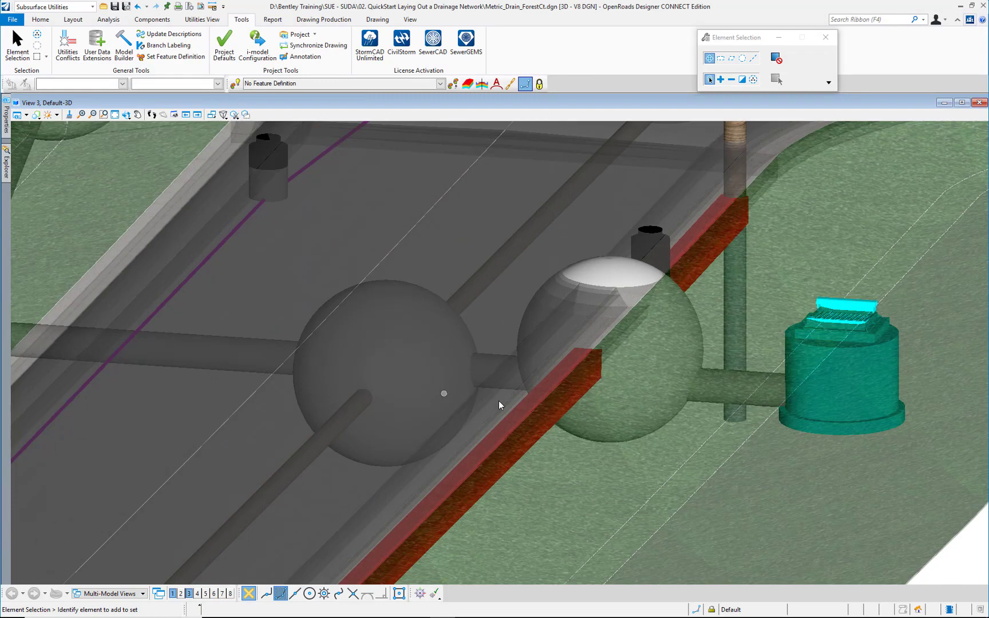
pyautogui.scroll(-5, 550, 426)
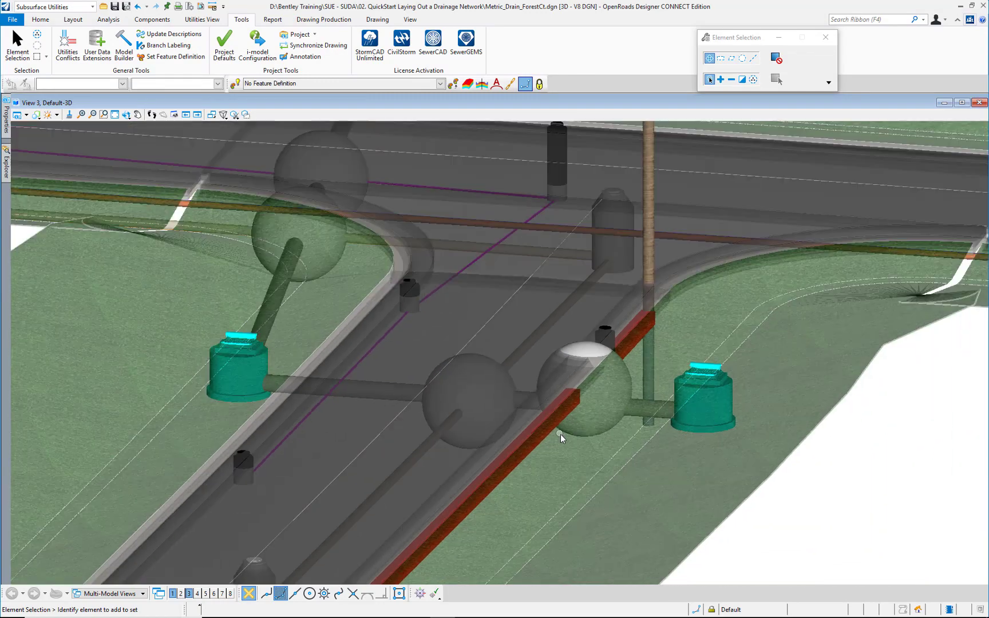
pyautogui.scroll(4, 388, 265)
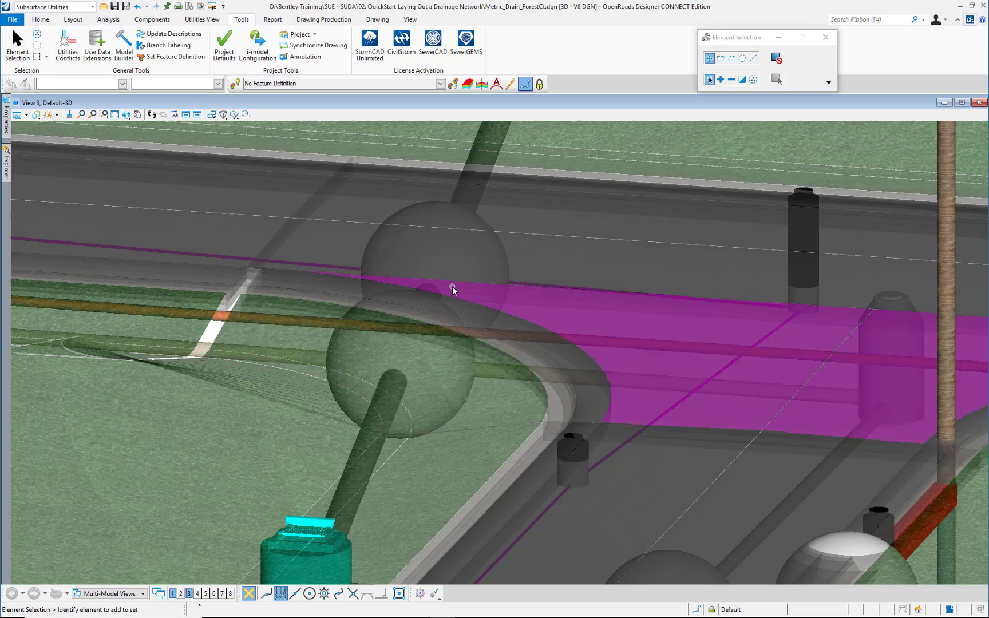
pyautogui.scroll(2, 452, 289)
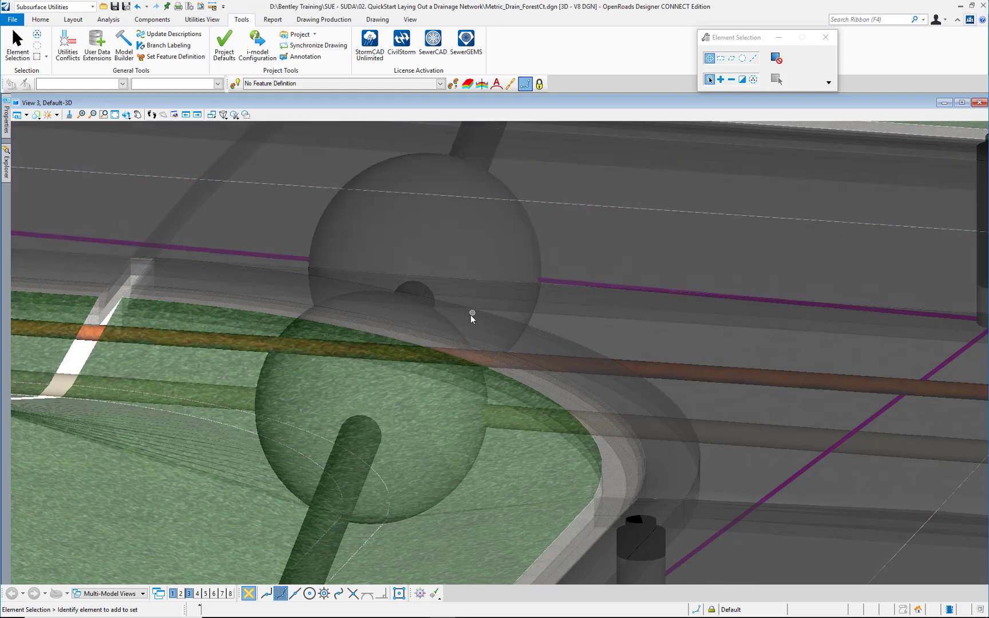
pyautogui.scroll(-2, 471, 314)
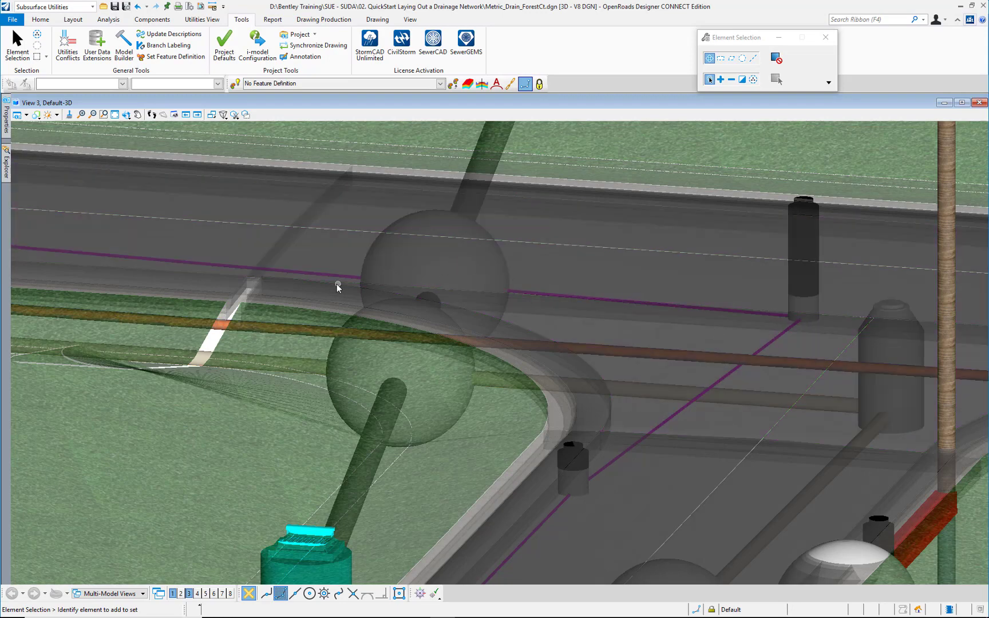
pyautogui.scroll(-3, 337, 288)
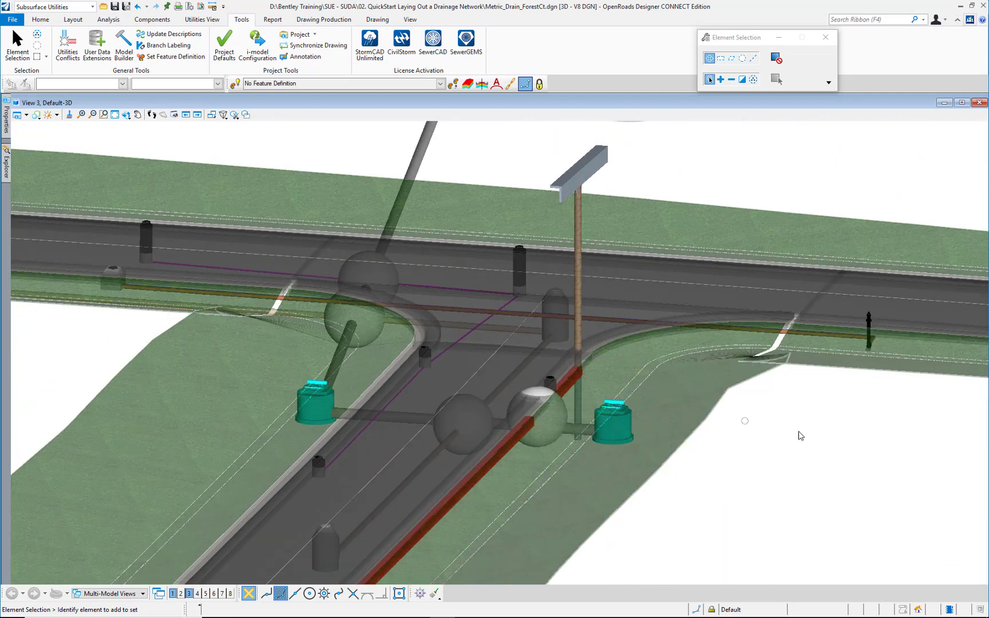
pyautogui.scroll(-2, 800, 435)
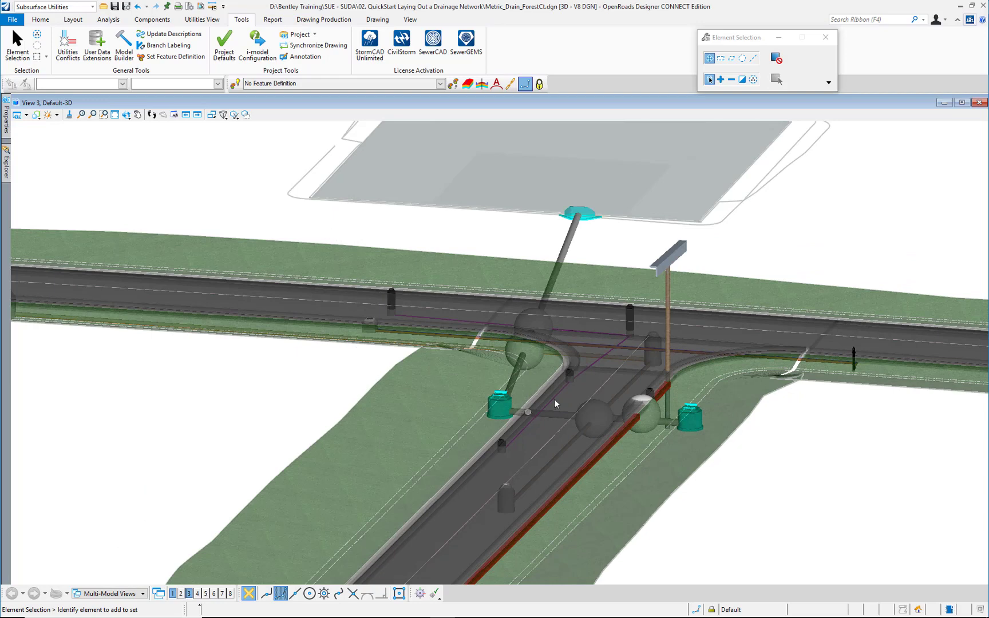
# Step: Delete Conflict Node-8, Conflict Node-9, Conflict Node-10 and Conflict Node-11 from the nodes of the Subsurface Utilities Model
pyautogui.moveTo(7, 165)
pyautogui.rightClick(115, 448)
pyautogui.click(137, 455)
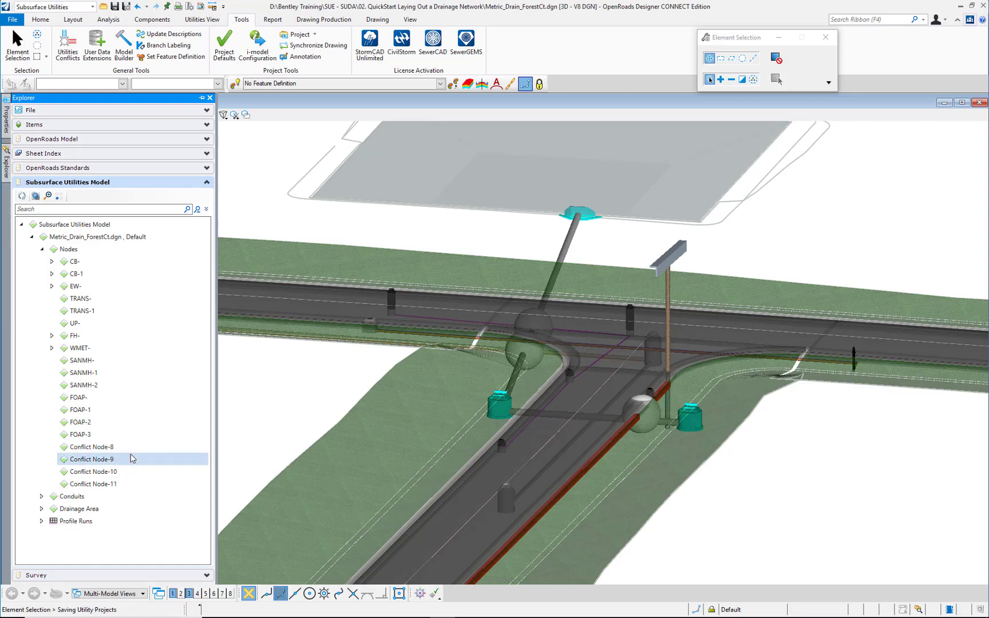
pyautogui.rightClick(112, 450)
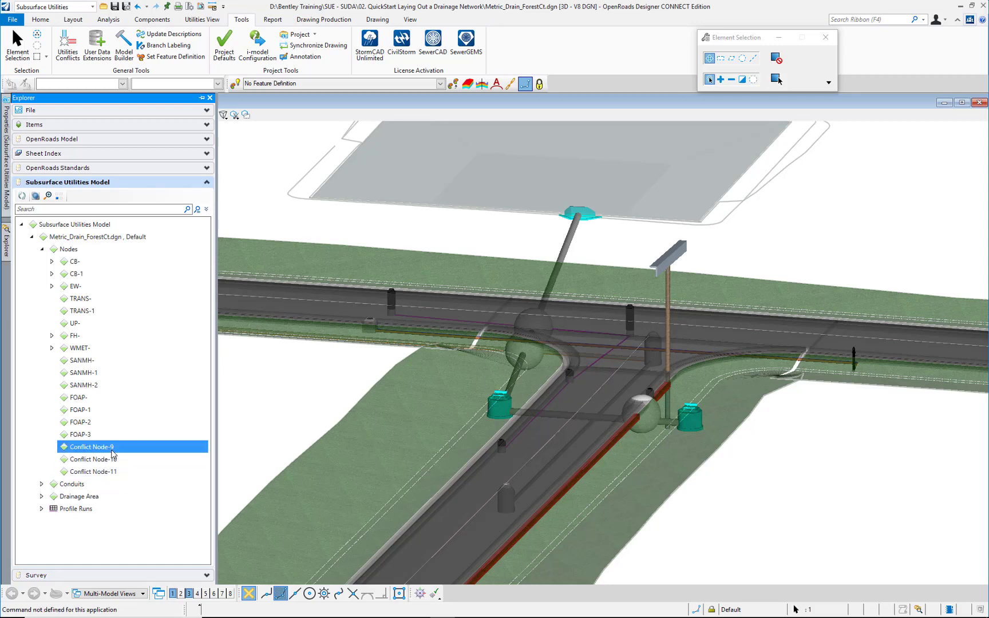
pyautogui.click(139, 461)
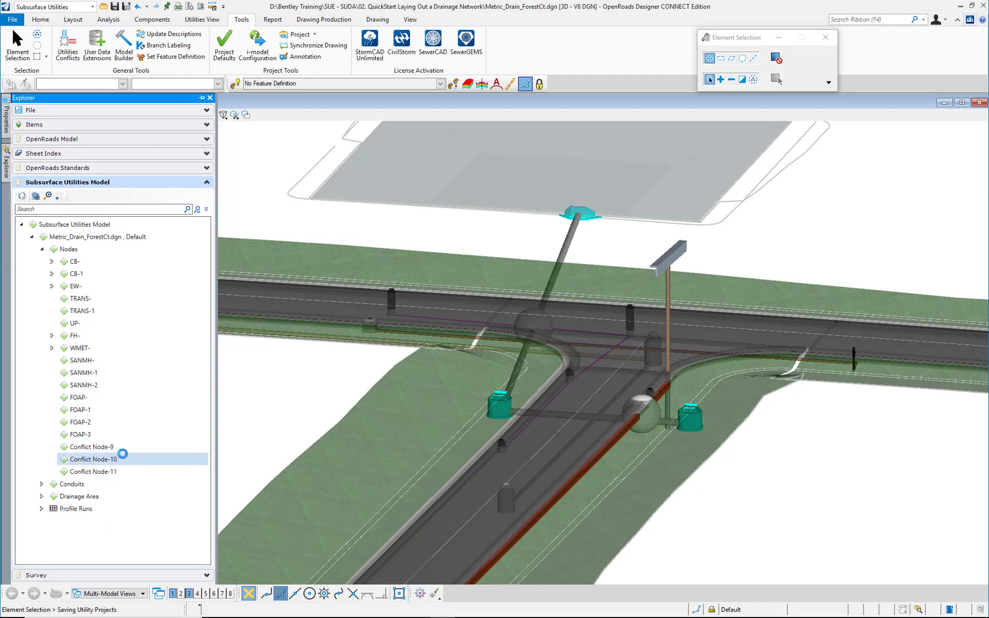
pyautogui.rightClick(116, 457)
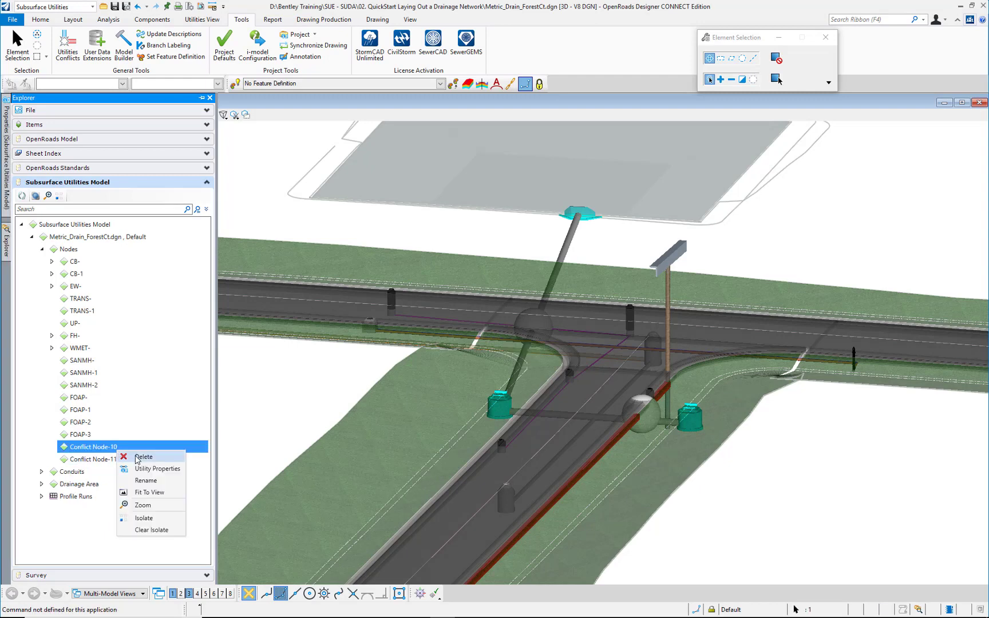
pyautogui.click(132, 458)
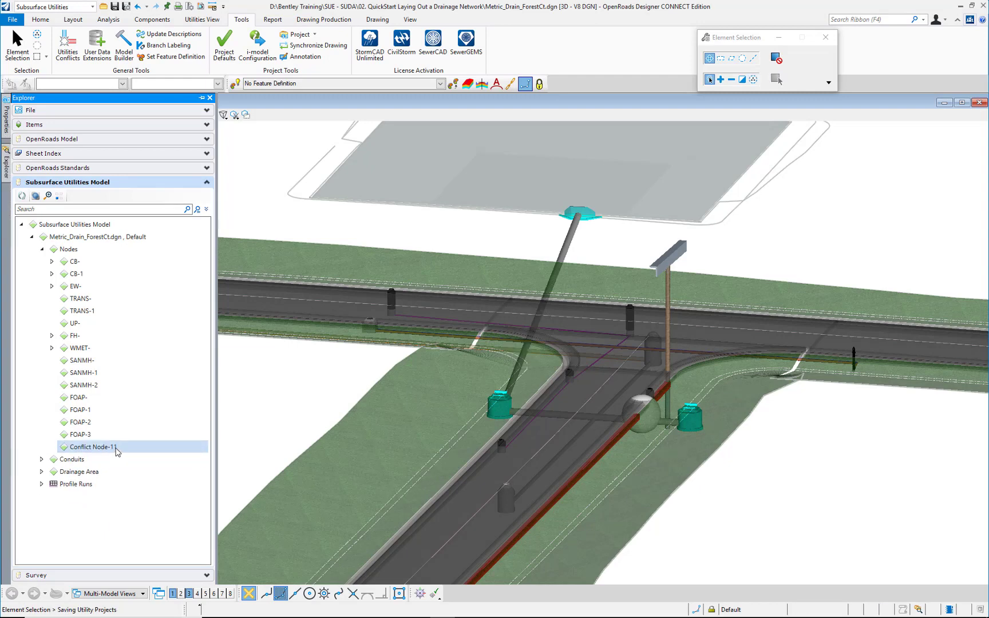
pyautogui.rightClick(118, 451)
pyautogui.click(146, 457)
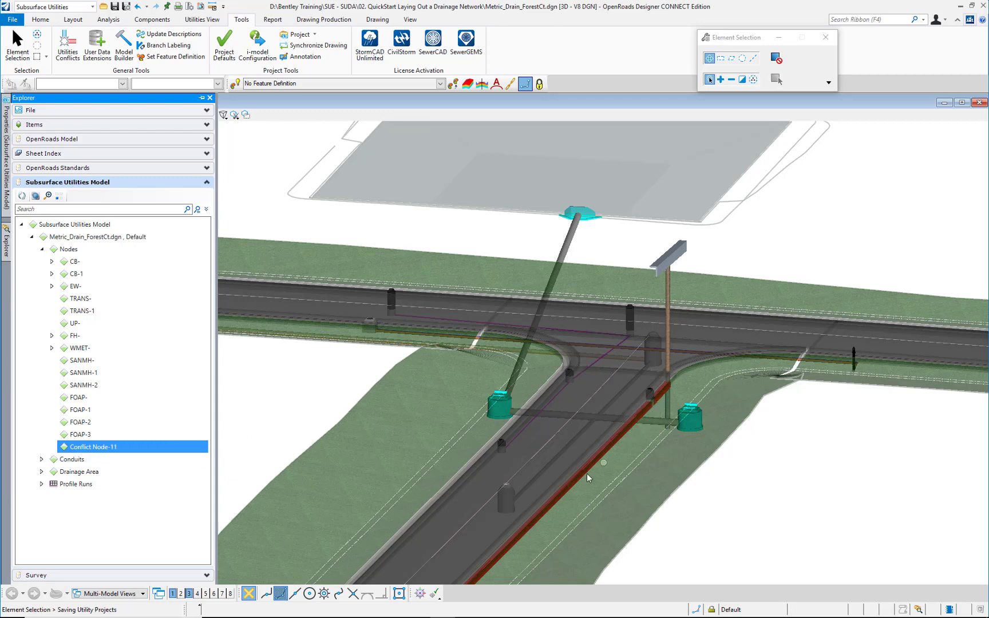
# Step: Tile plan View 1 and 3D View 3 side by side, with the storm crossing and sanitary line framed in 3D
pyautogui.scroll(1, 527, 503)
pyautogui.scroll(1, 524, 497)
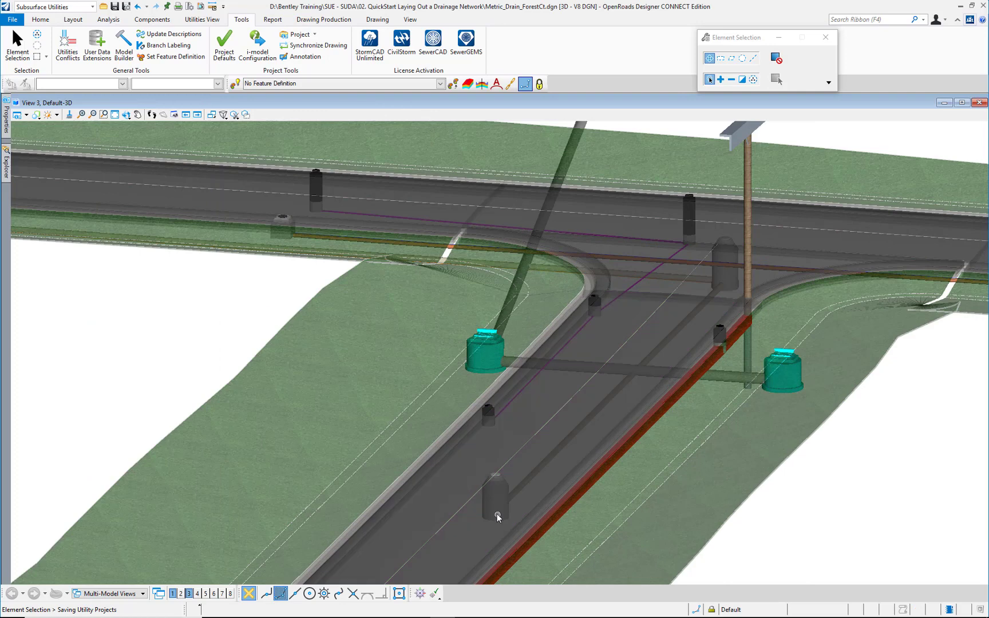
pyautogui.scroll(2, 518, 491)
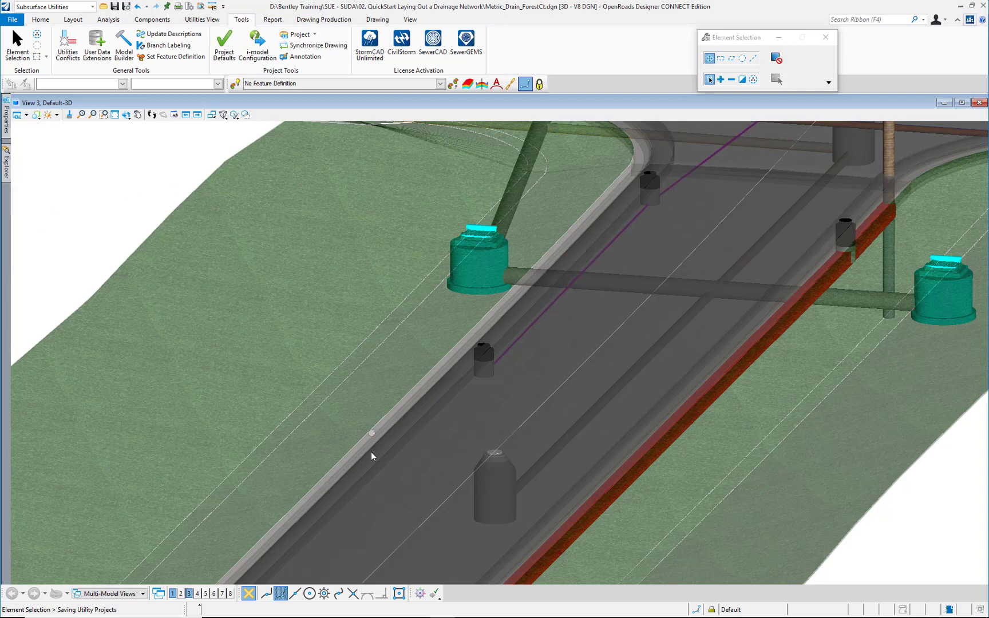
pyautogui.click(410, 20)
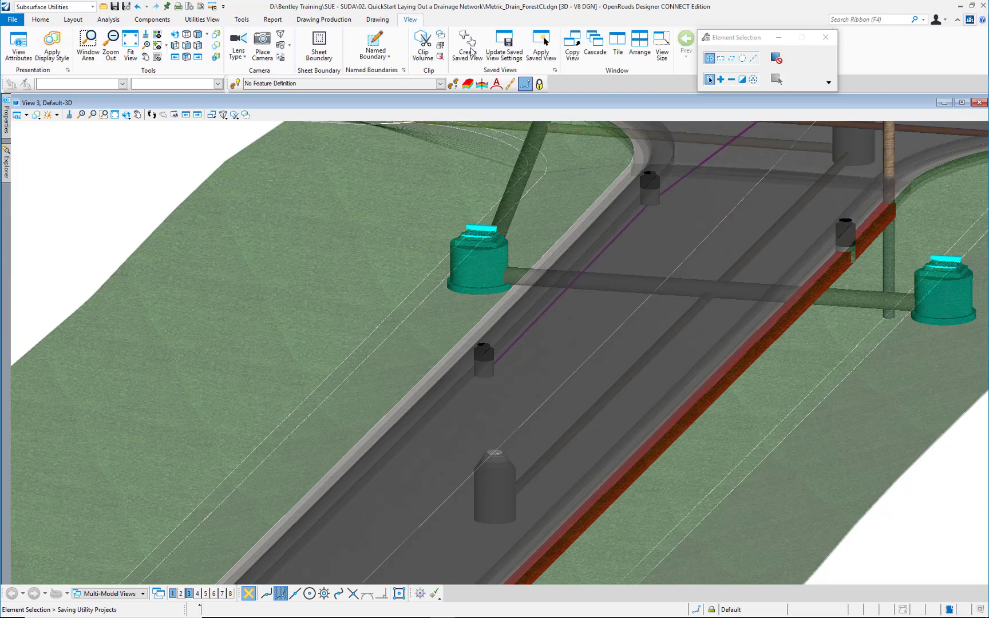
pyautogui.click(606, 53)
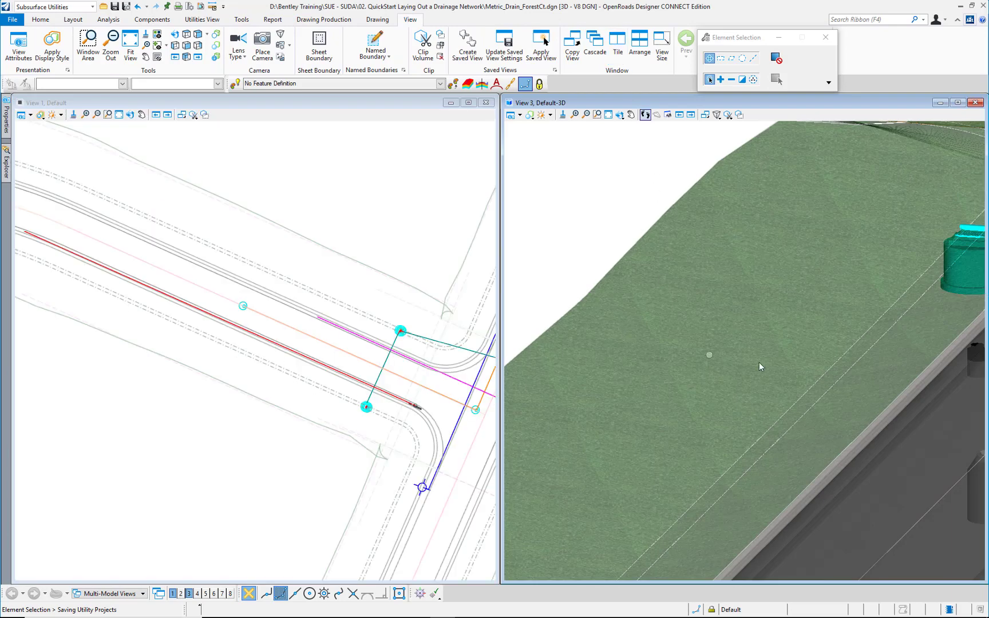
pyautogui.scroll(-4, 760, 367)
pyautogui.scroll(3, 920, 254)
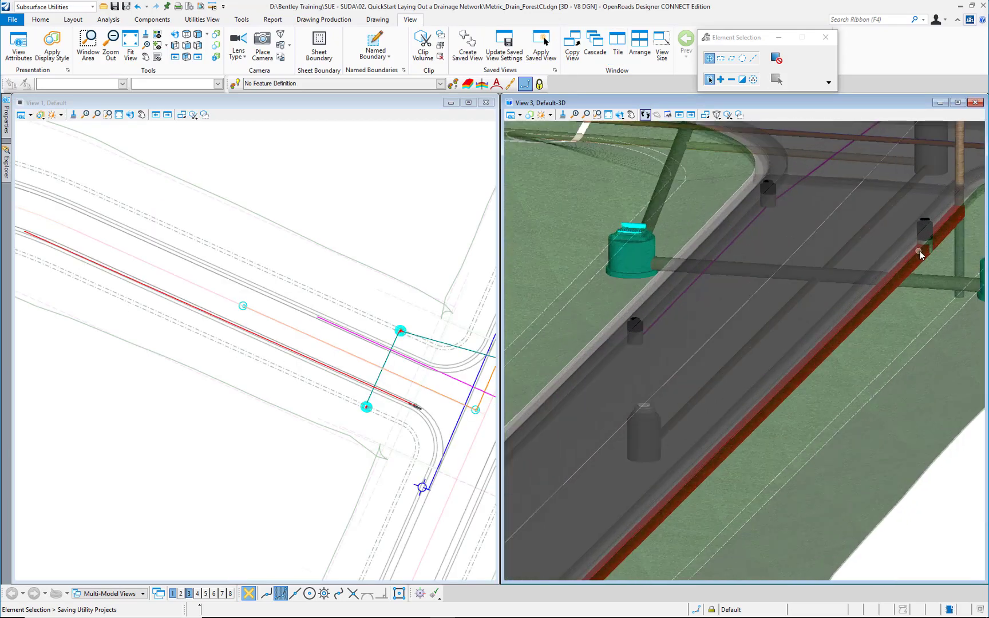
pyautogui.scroll(3, 920, 255)
pyautogui.scroll(-4, 841, 247)
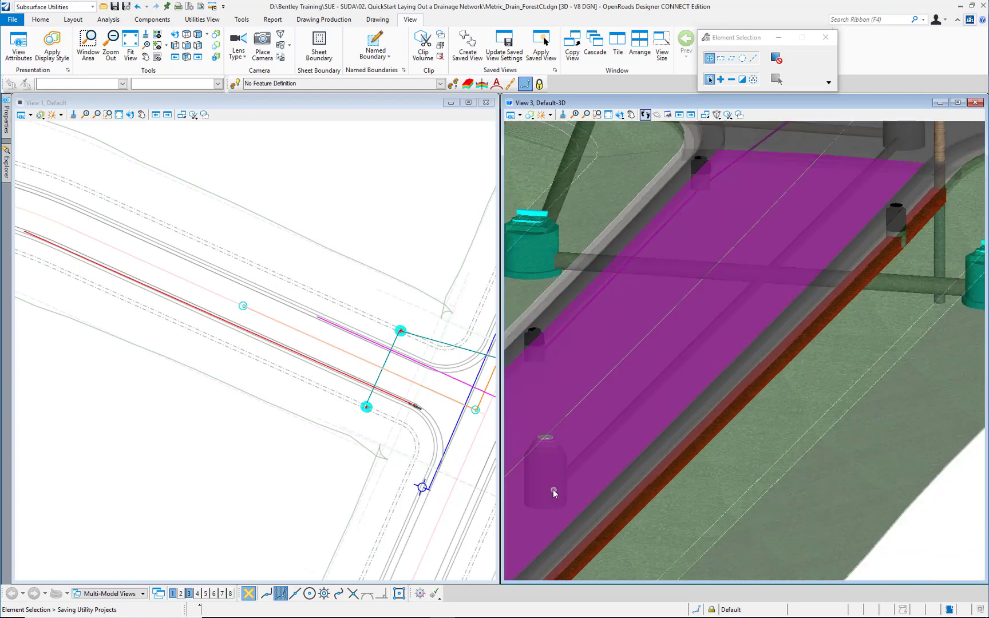
# Step: Set the invert elevation of sanitary manhole SANMH- to 48.5 m in its utility properties
pyautogui.scroll(3, 245, 312)
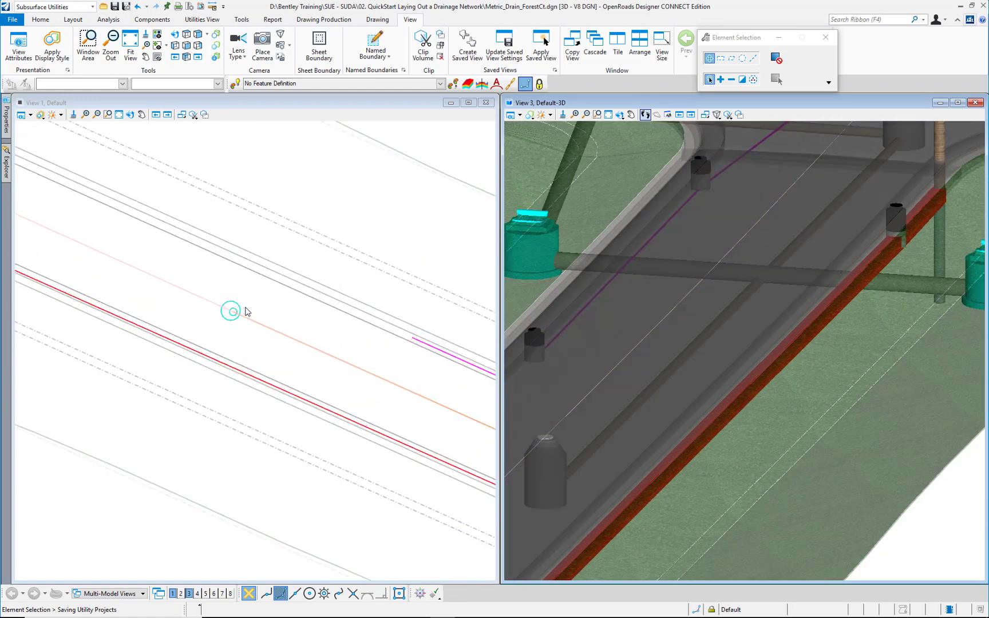
pyautogui.click(225, 329)
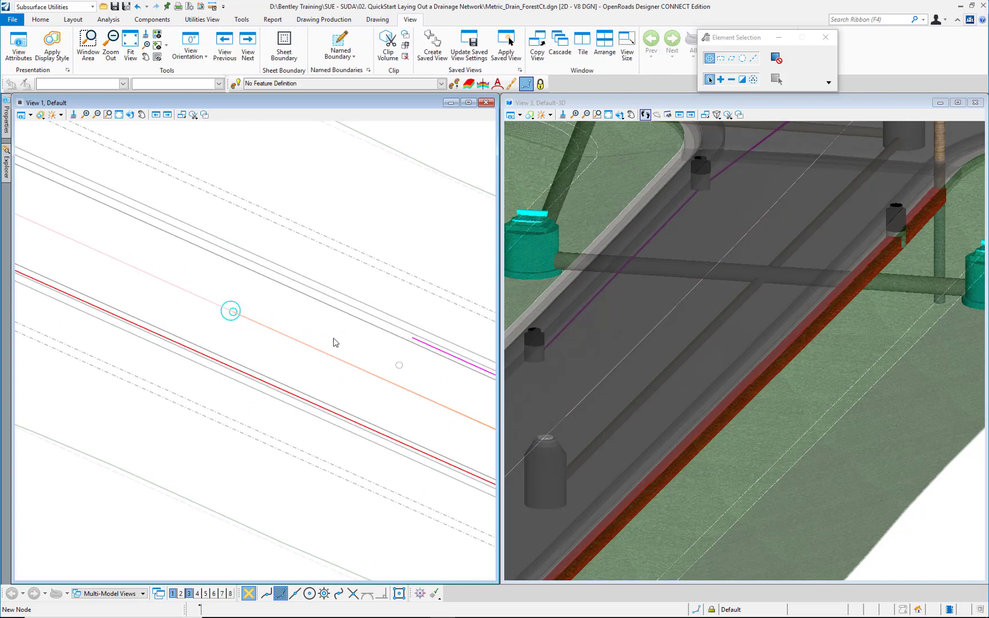
pyautogui.click(232, 312)
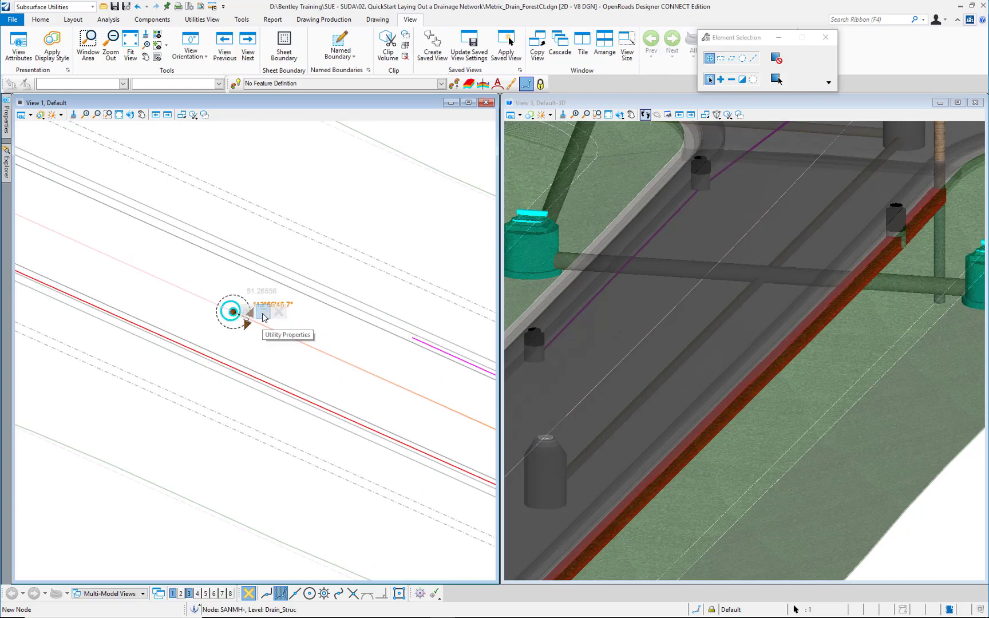
pyautogui.click(264, 316)
pyautogui.moveTo(164, 58); pyautogui.dragTo(254, 47)
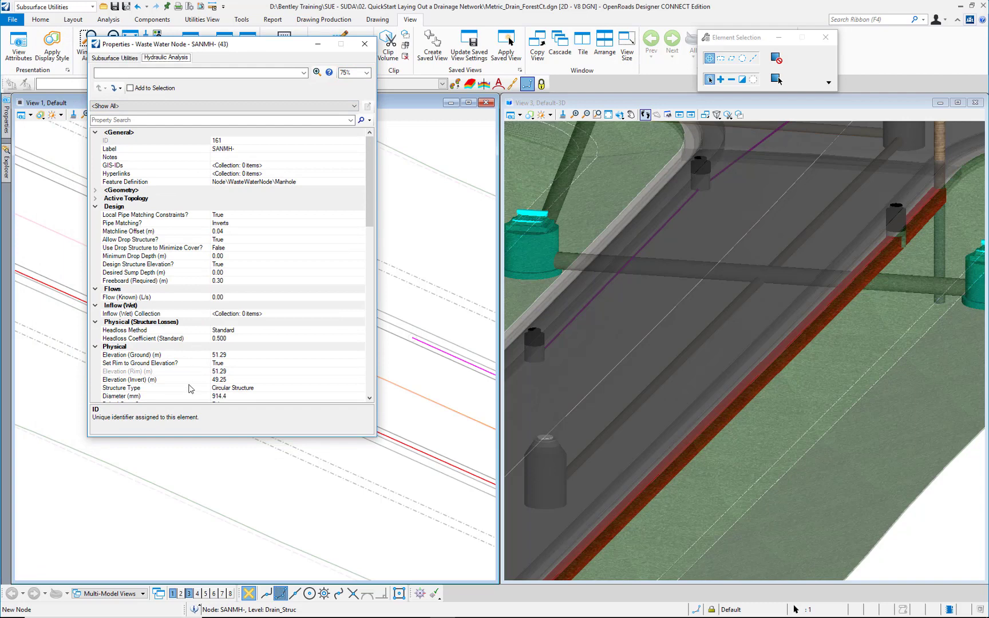
pyautogui.click(171, 380)
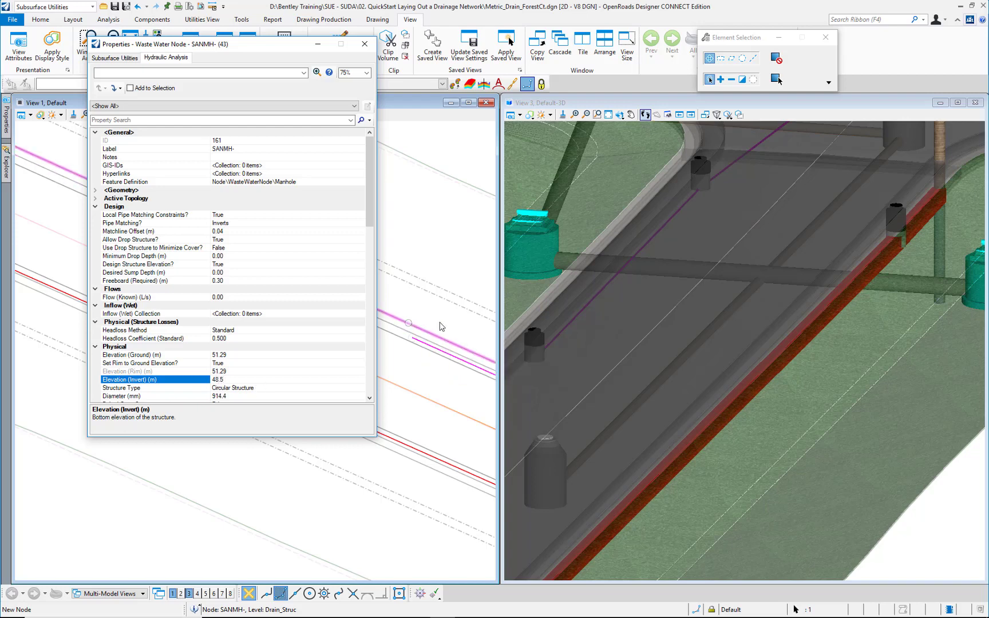
pyautogui.click(603, 435)
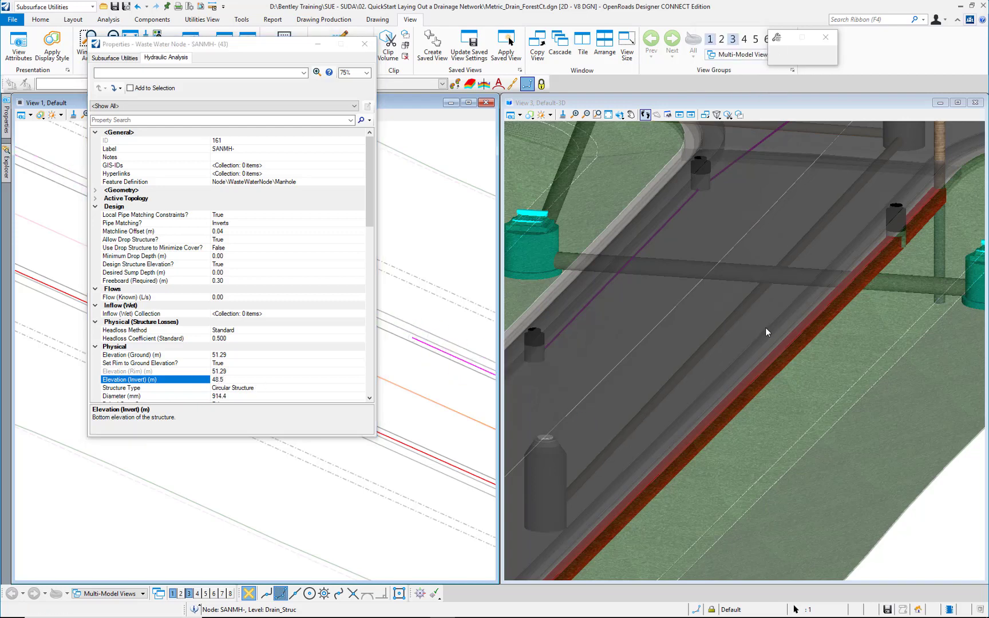
# Step: Set the invert elevation of sanitary manhole SANMH-1 to 48.75 m in its hydraulic properties
pyautogui.scroll(5, 780, 273)
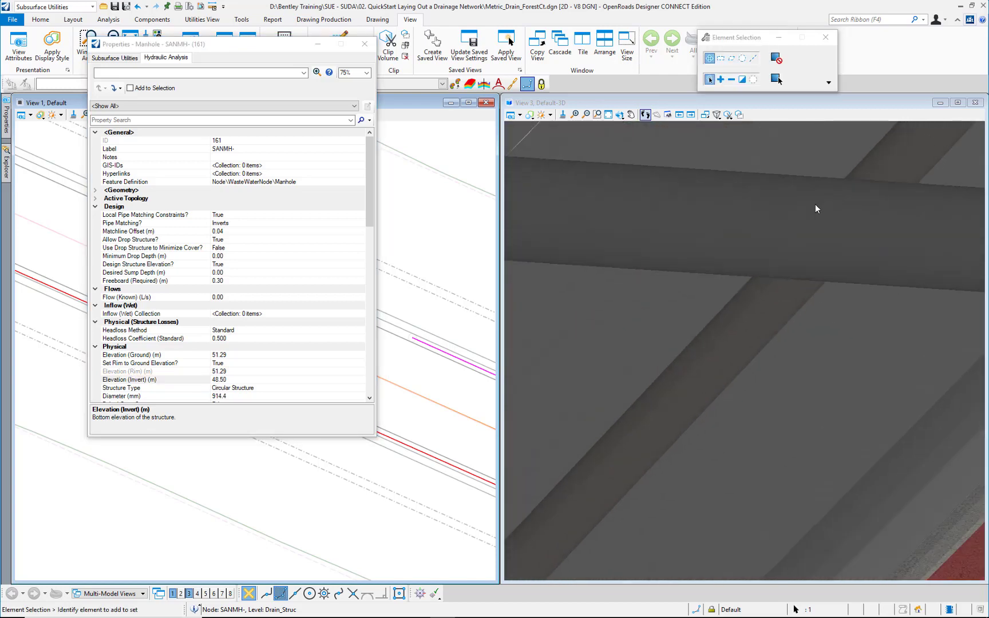
pyautogui.scroll(-5, 764, 295)
pyautogui.scroll(-3, 730, 319)
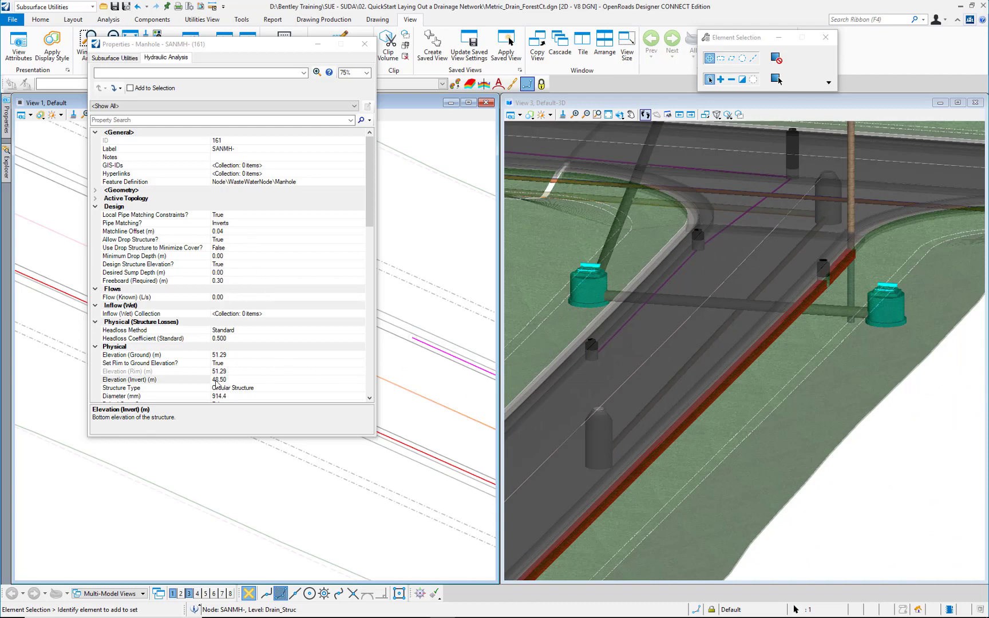
pyautogui.scroll(-6, 402, 369)
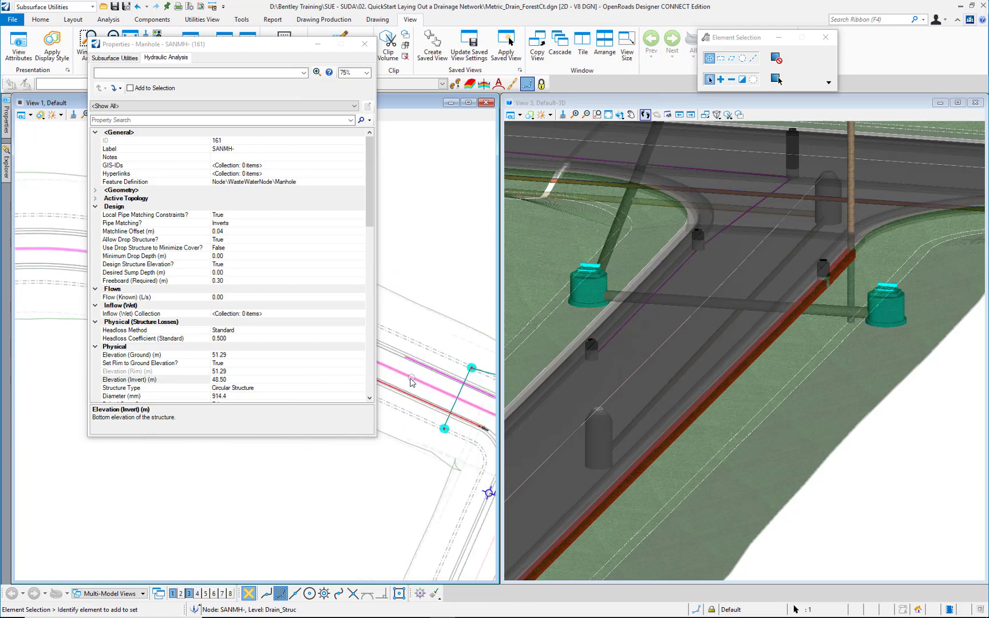
pyautogui.scroll(5, 451, 404)
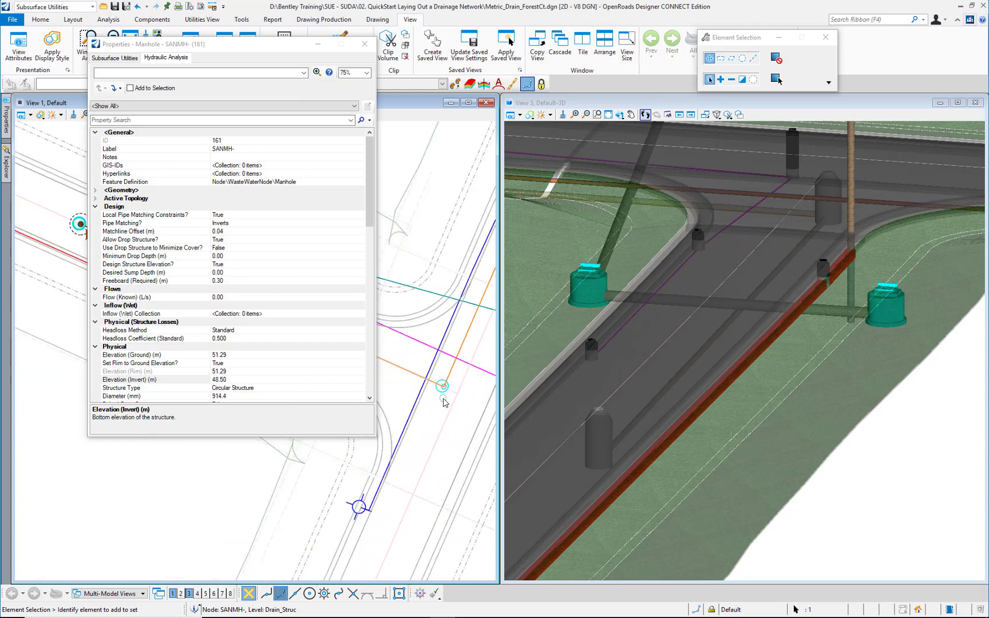
pyautogui.click(443, 393)
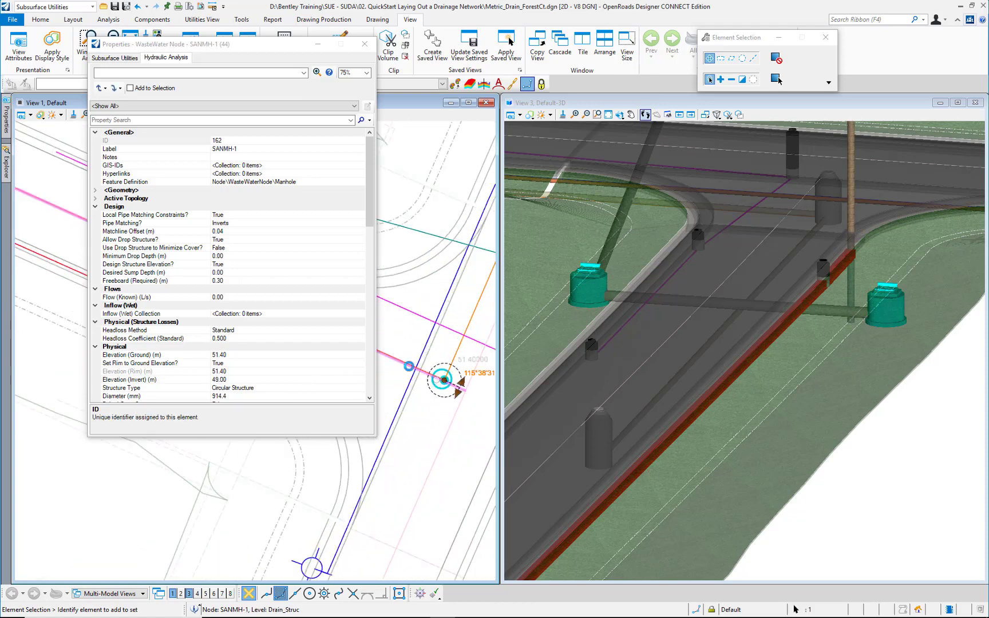
pyautogui.click(192, 380)
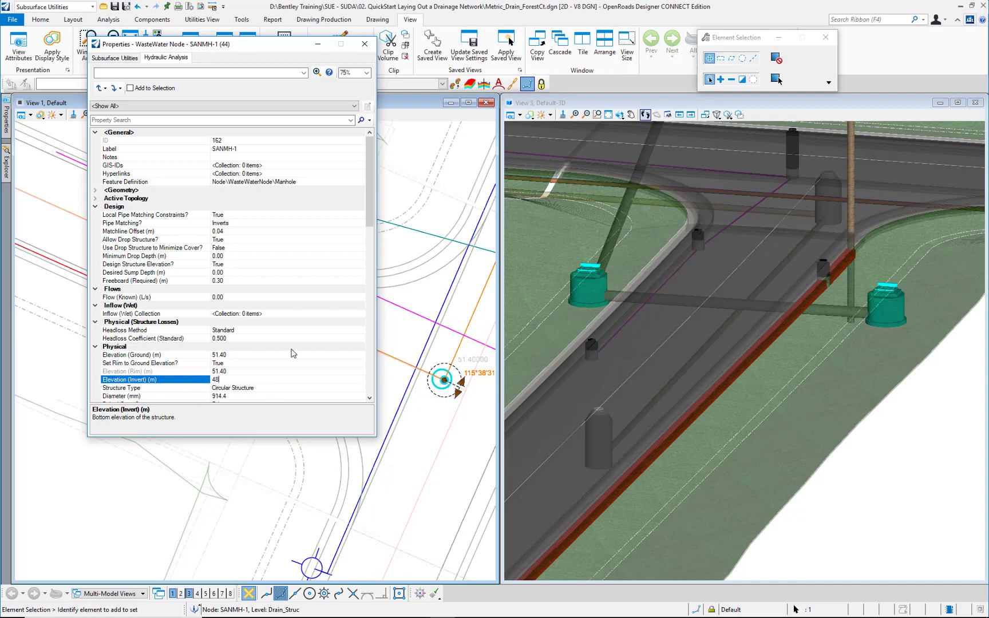
pyautogui.write('48.75')
pyautogui.press('Return')
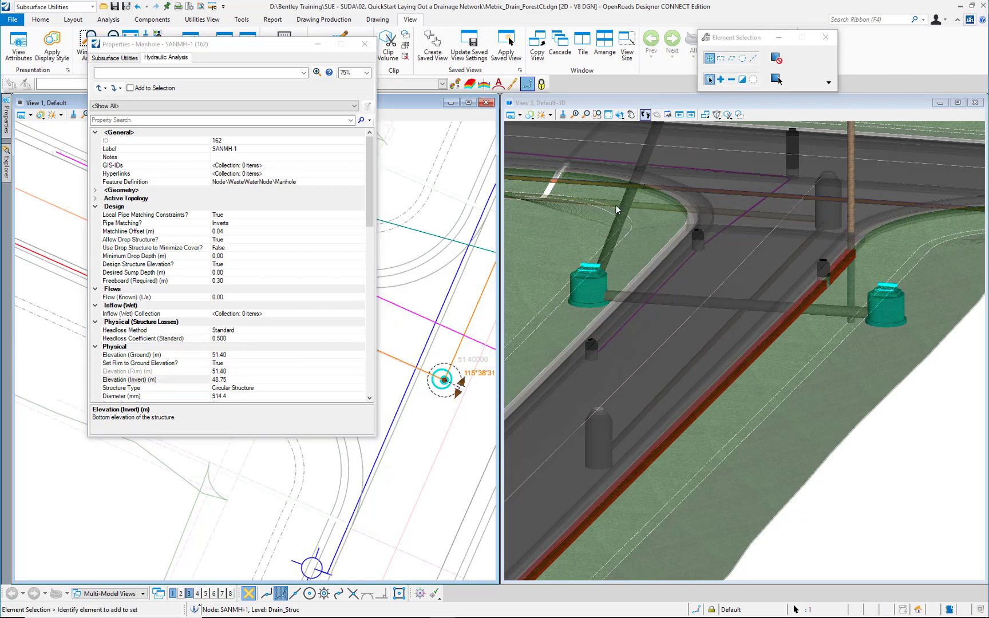
# Step: Examine in 3D the vertical clearances between the storm pipe, the red electric duct and the sanitary line at their crossing
pyautogui.scroll(6, 626, 208)
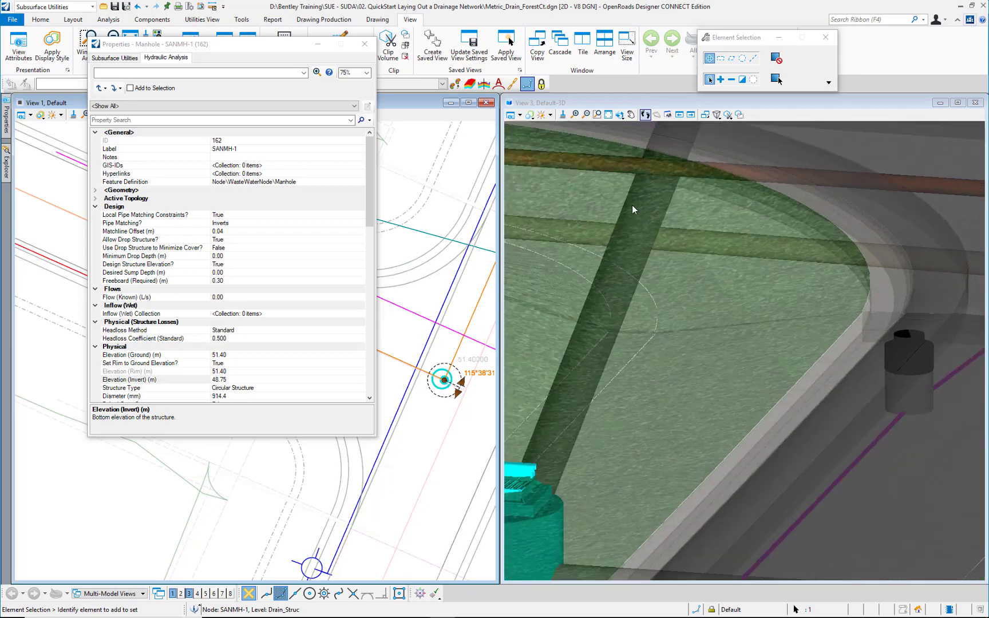
pyautogui.scroll(-6, 632, 205)
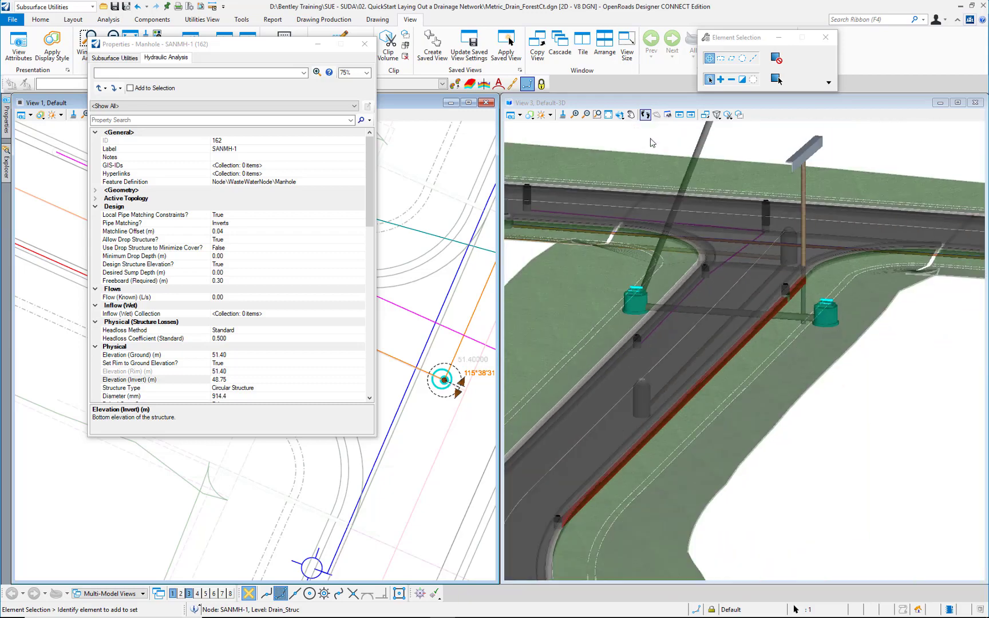
pyautogui.click(620, 115)
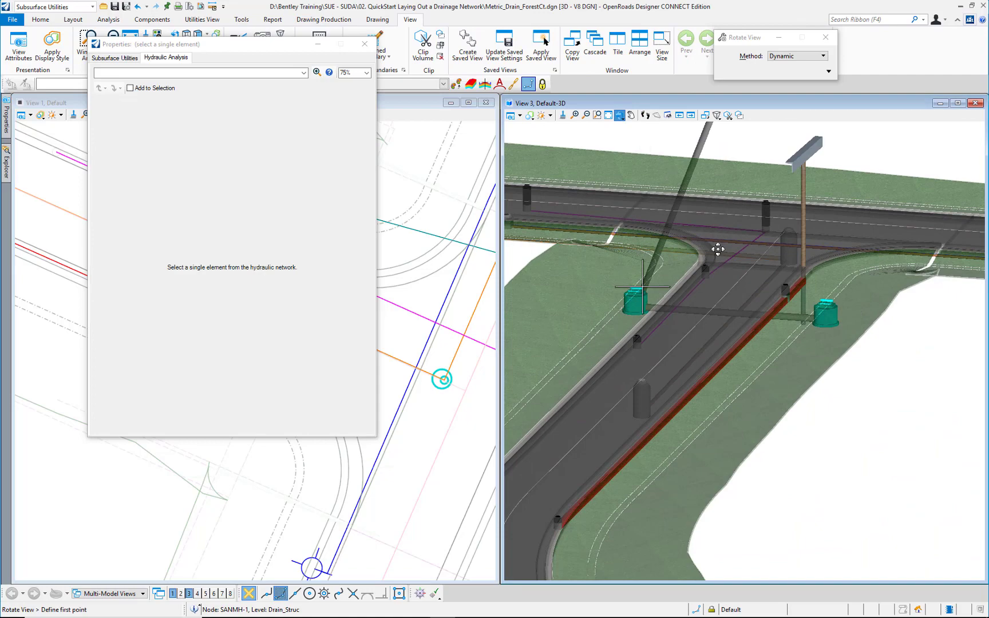
pyautogui.click(726, 309)
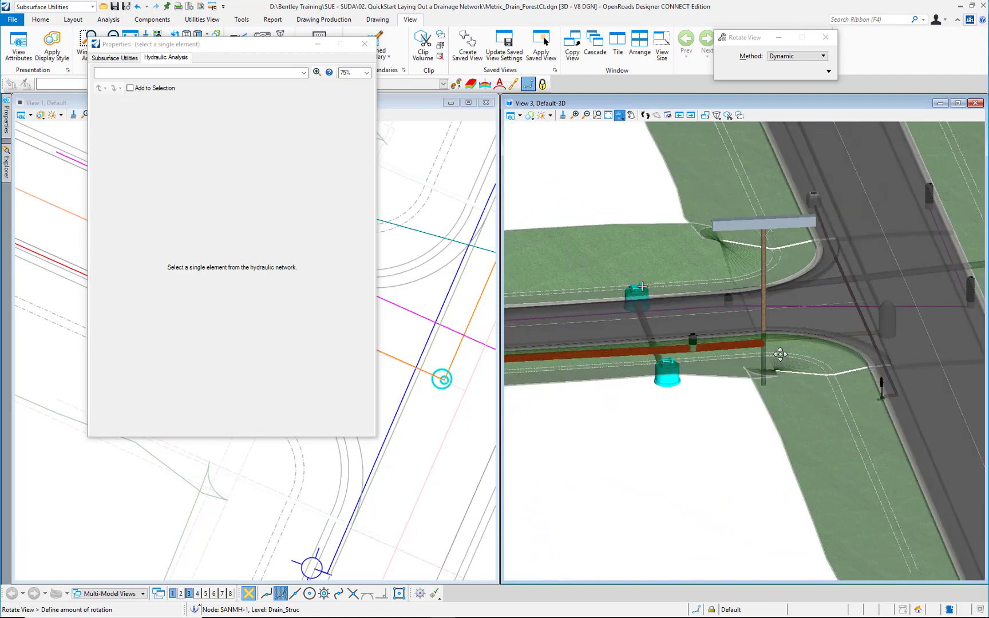
pyautogui.click(735, 357)
pyautogui.click(623, 356)
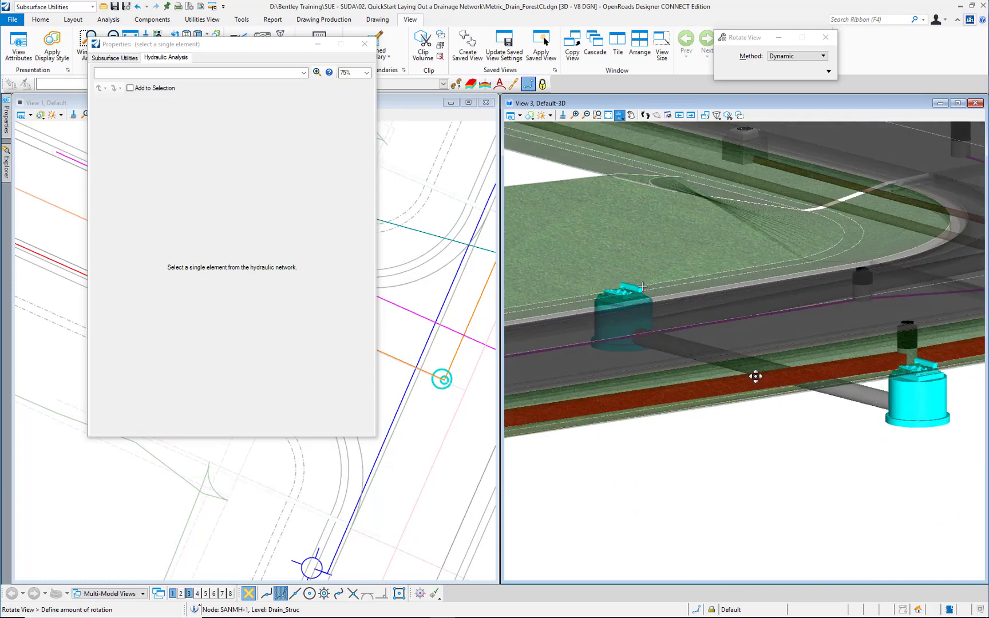
pyautogui.click(748, 353)
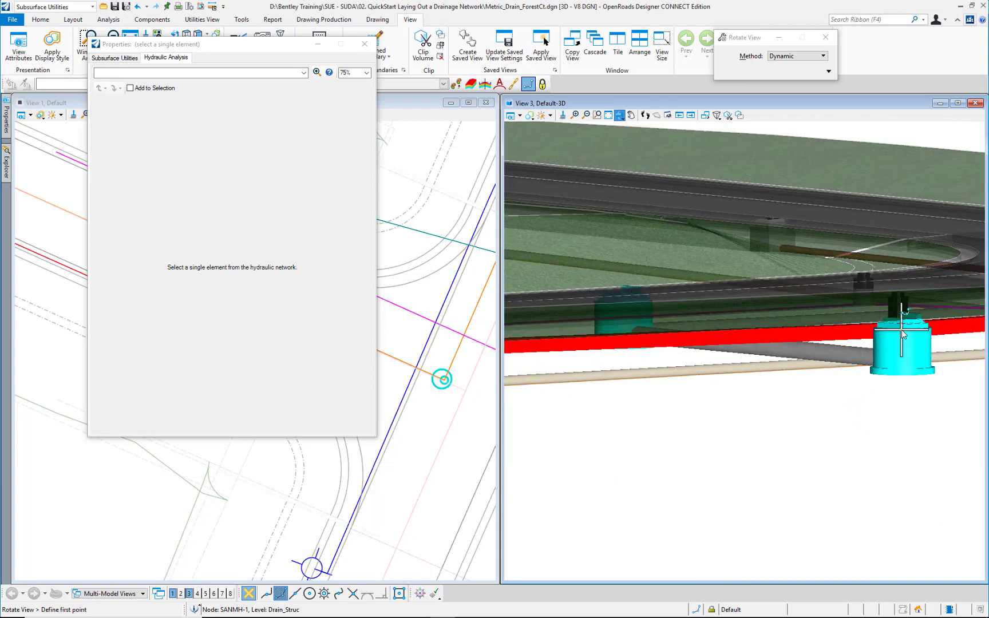
pyautogui.scroll(2, 884, 349)
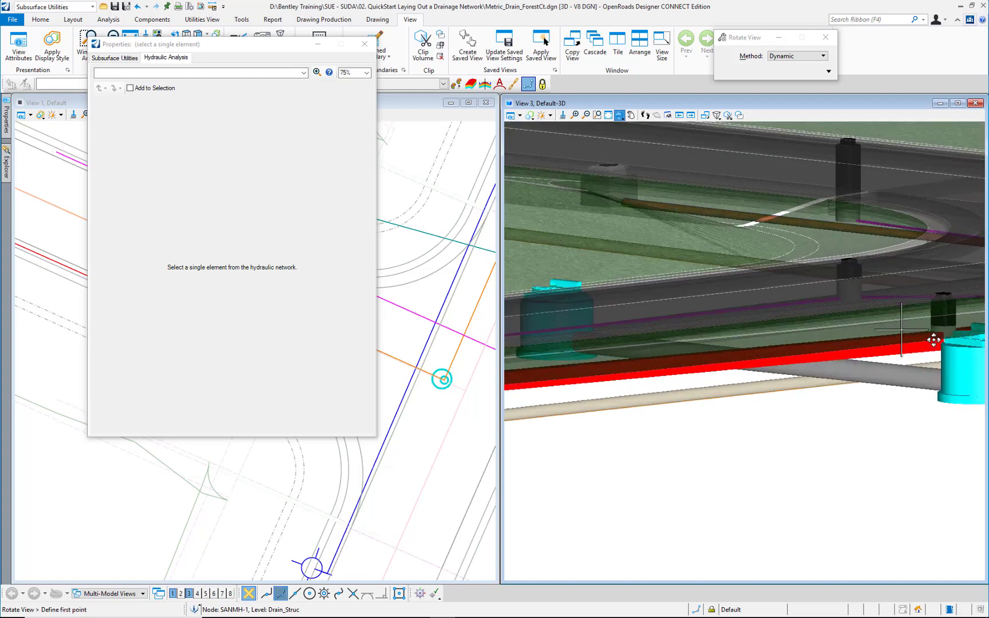
pyautogui.scroll(2, 898, 338)
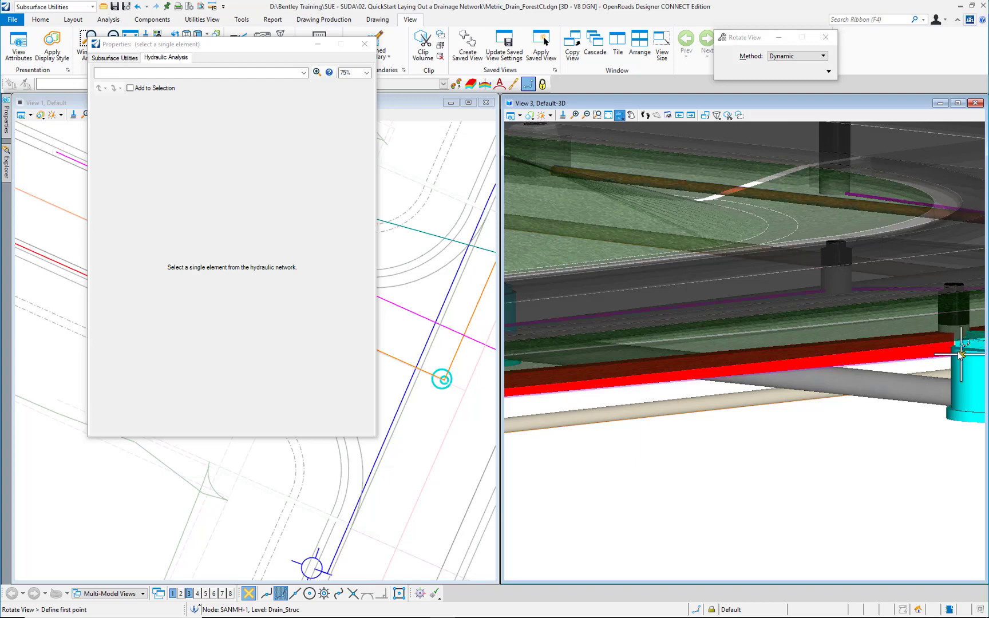
pyautogui.click(824, 397)
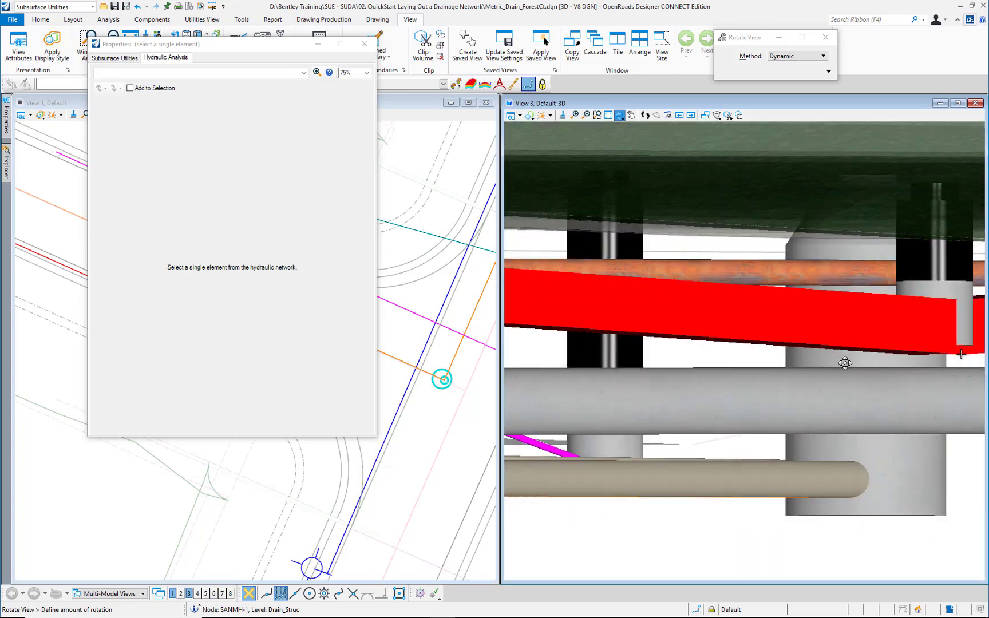
pyautogui.click(830, 366)
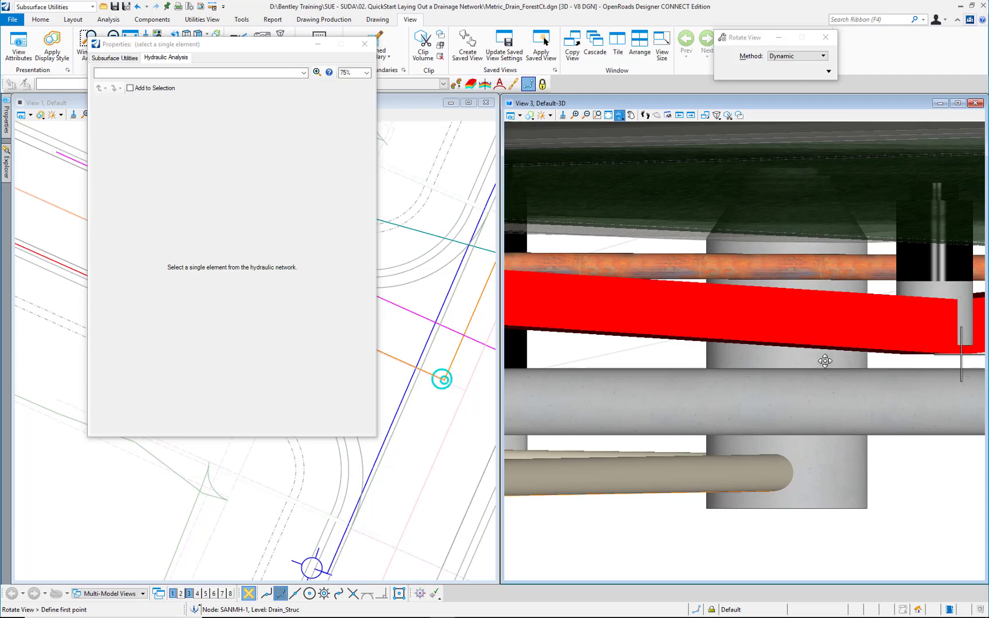
pyautogui.press('Escape')
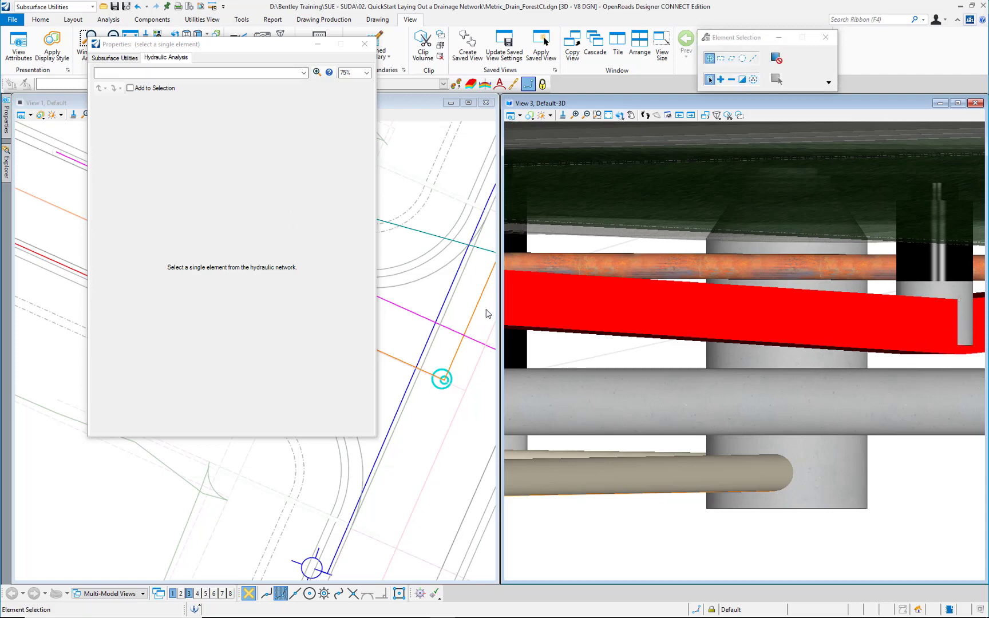
# Step: Set the invert elevation of electrical transformer node TRANS- on the red electric line to 50 m
pyautogui.scroll(-3, 433, 394)
pyautogui.scroll(4, 406, 388)
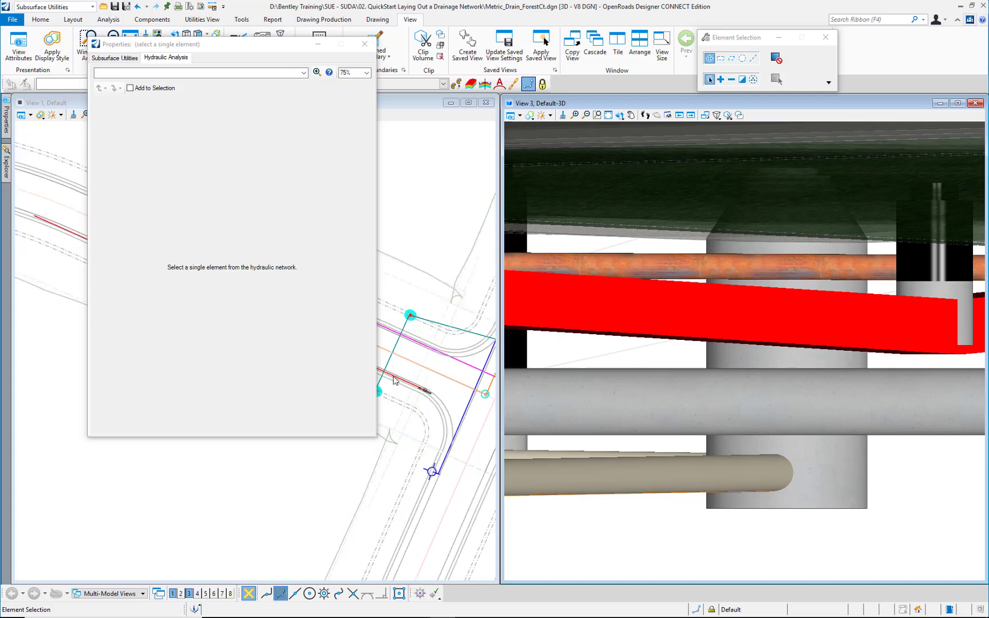
pyautogui.scroll(5, 422, 391)
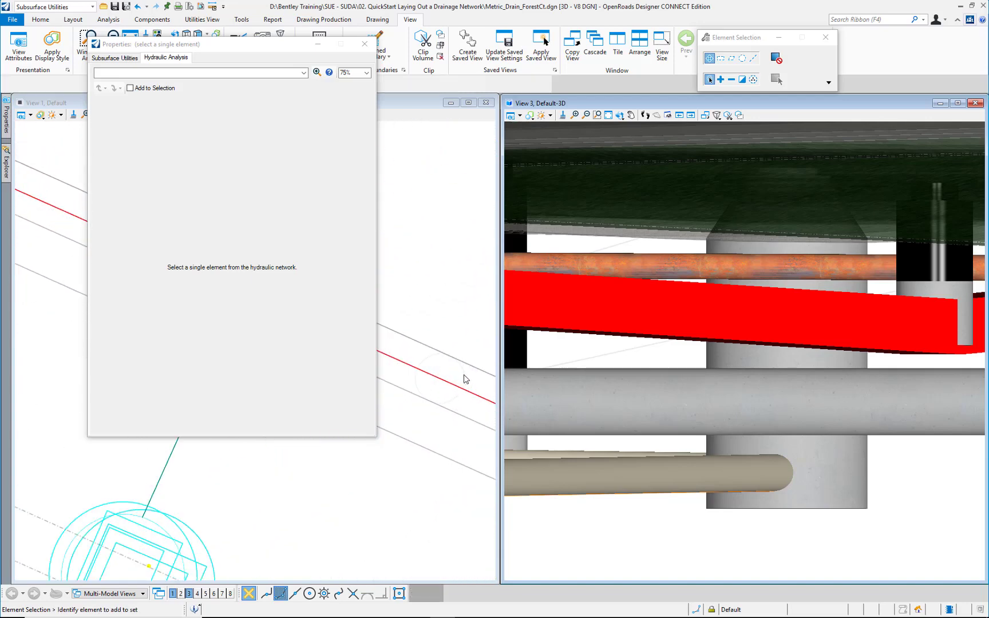
pyautogui.click(465, 379)
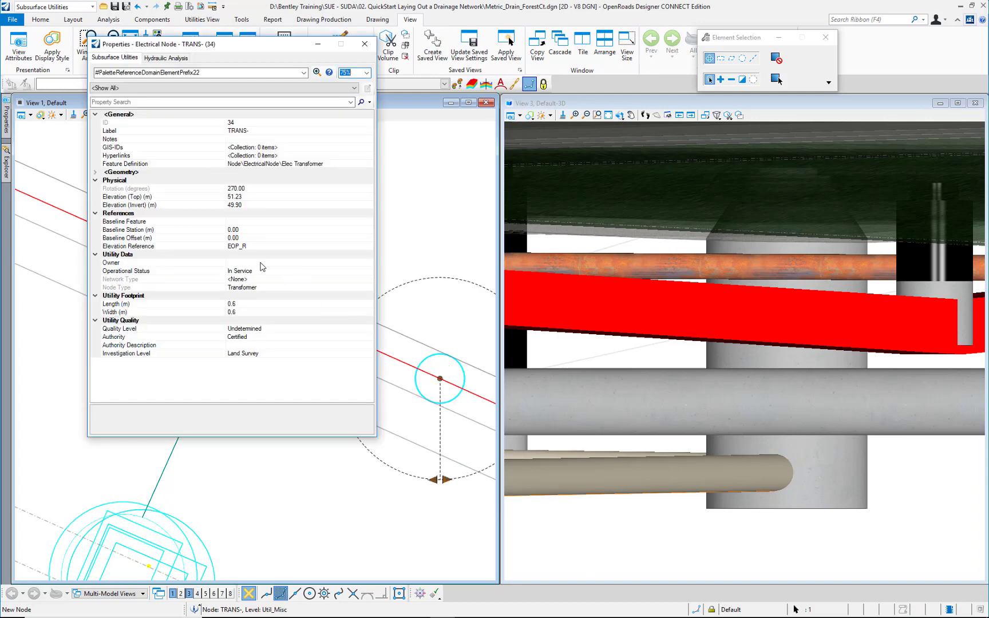
pyautogui.click(213, 206)
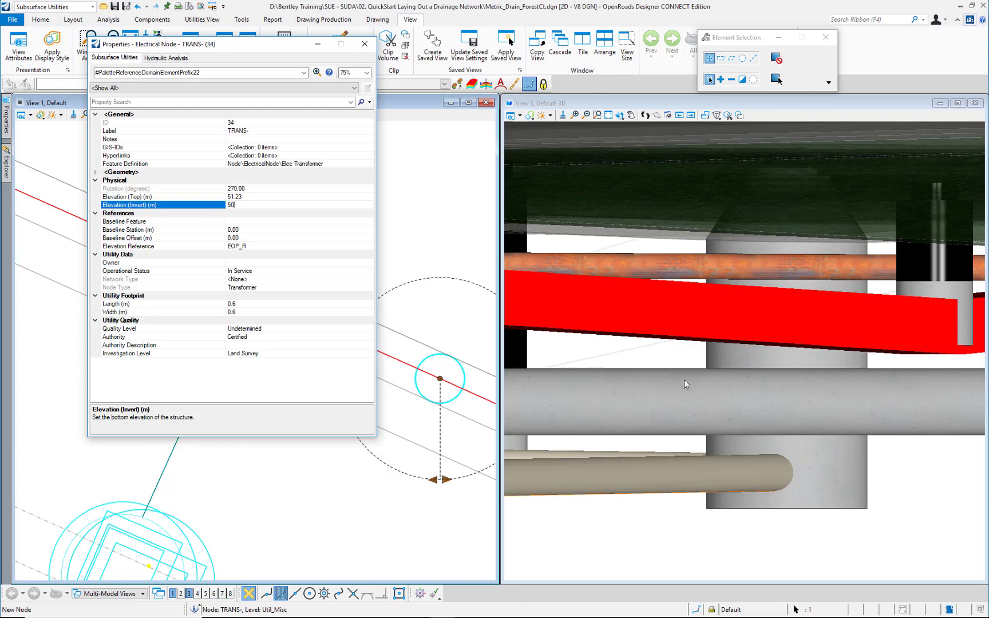
pyautogui.press('Return')
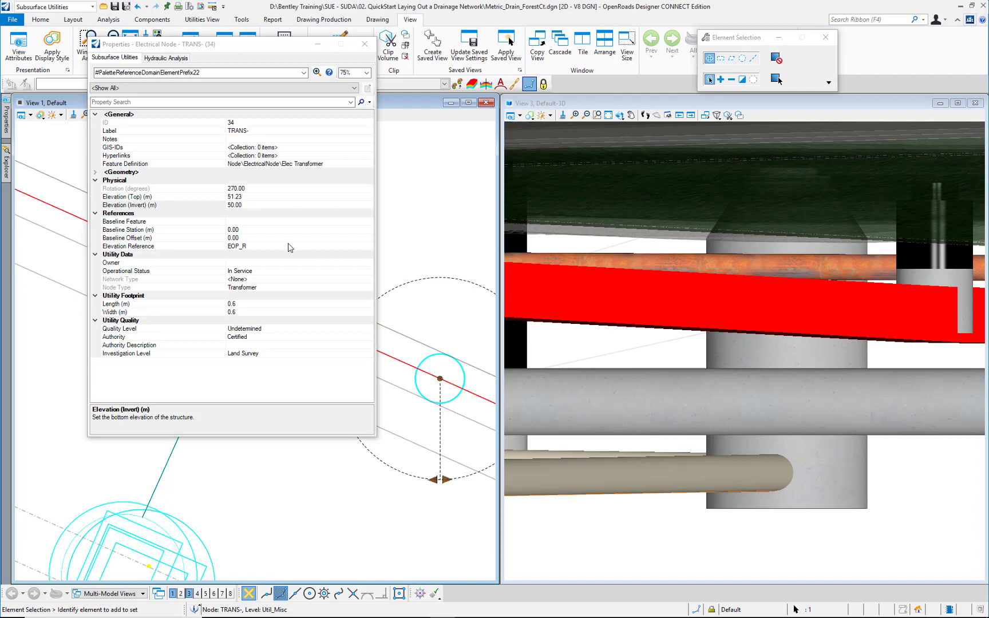
# Step: Raise the transformer node's invert elevation further to 50.1 m
pyautogui.click(213, 205)
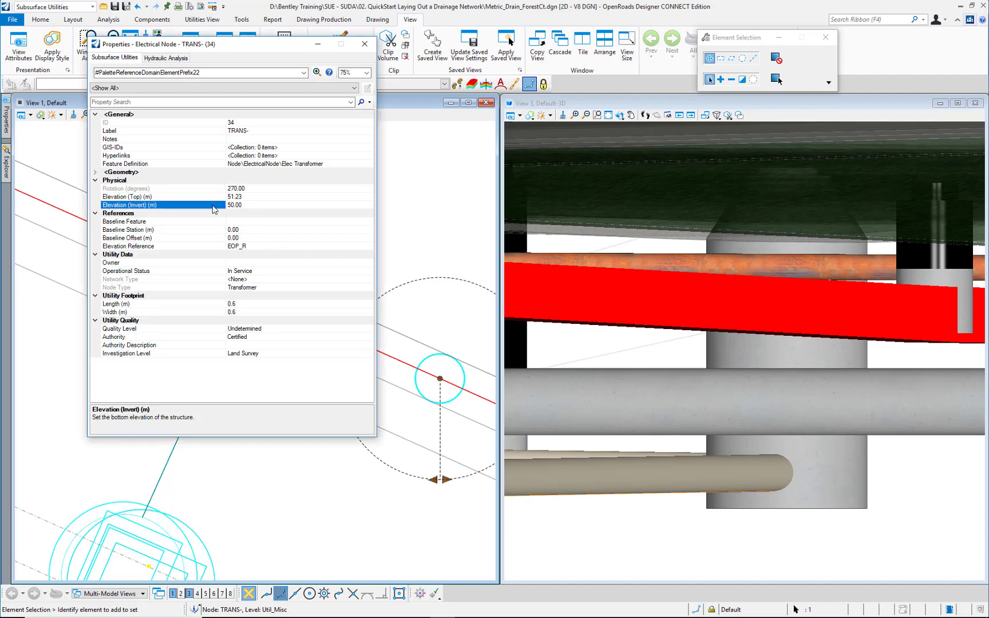
pyautogui.write('.1')
pyautogui.press('Return')
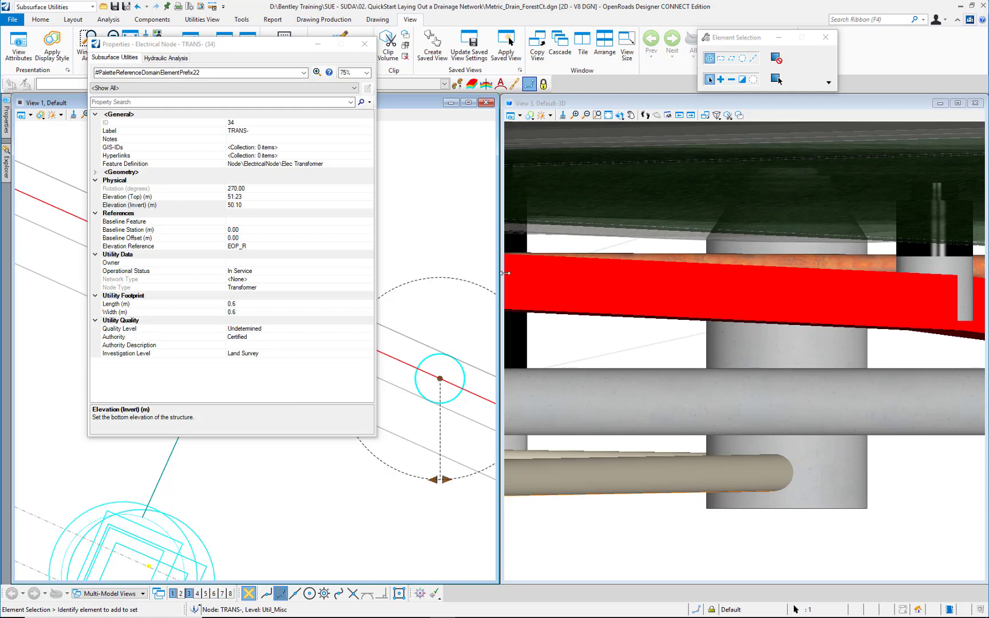
# Step: Examine the adjusted electric duct's clearance above the storm pipe and sanitary line from the side and from above in 3D
pyautogui.scroll(-5, 639, 375)
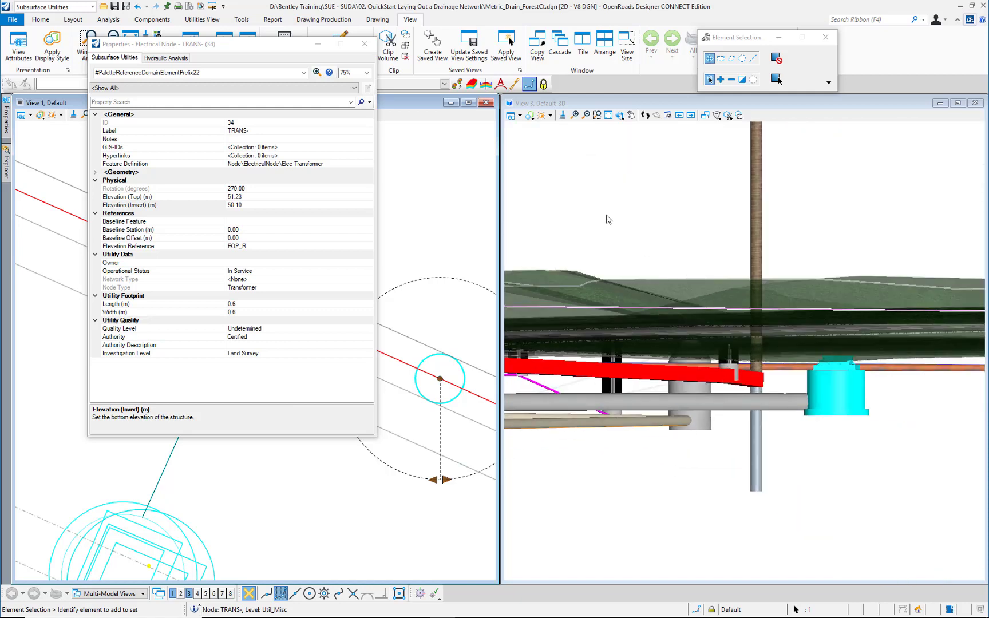
pyautogui.click(691, 231)
pyautogui.scroll(-2, 734, 412)
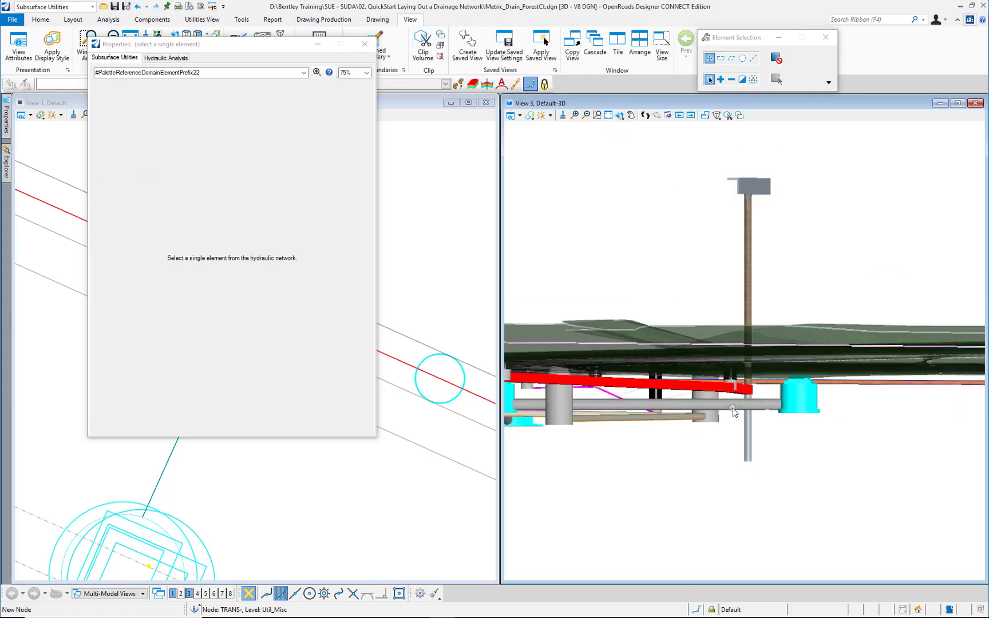
pyautogui.scroll(-2, 735, 412)
pyautogui.scroll(3, 682, 418)
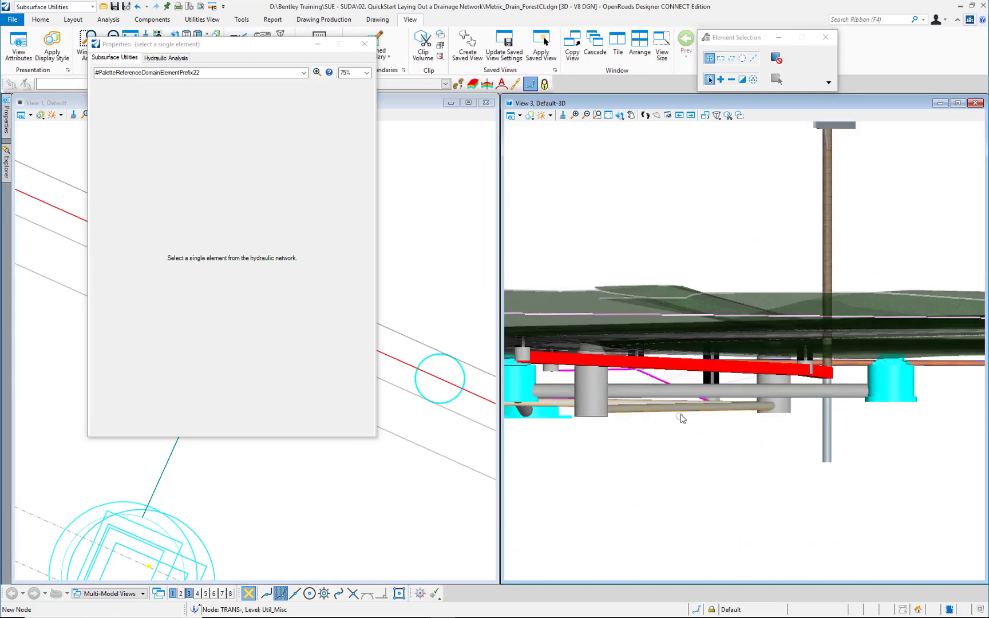
pyautogui.scroll(2, 681, 418)
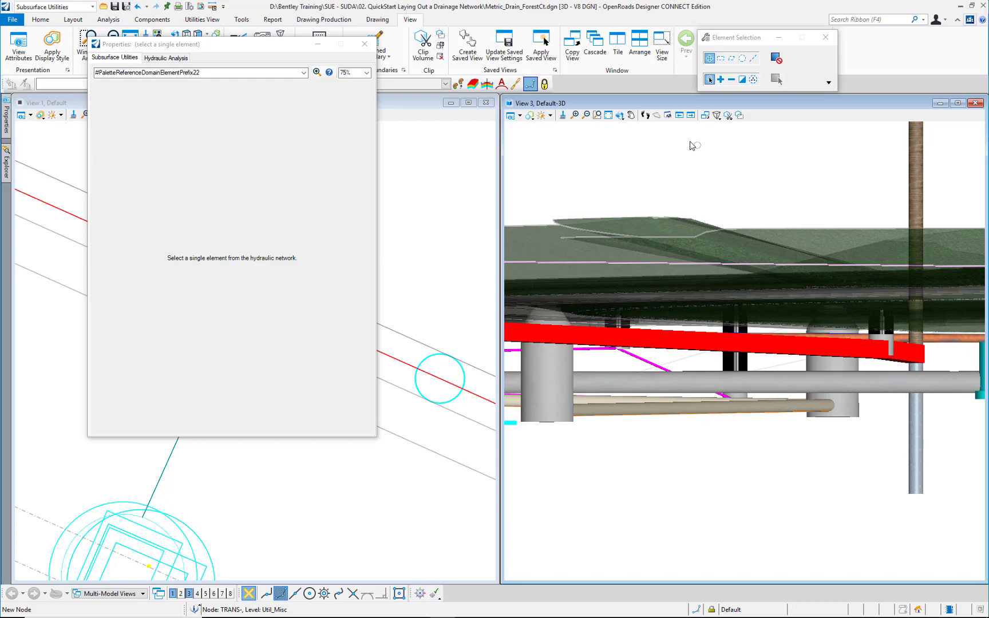
pyautogui.click(620, 115)
pyautogui.click(839, 237)
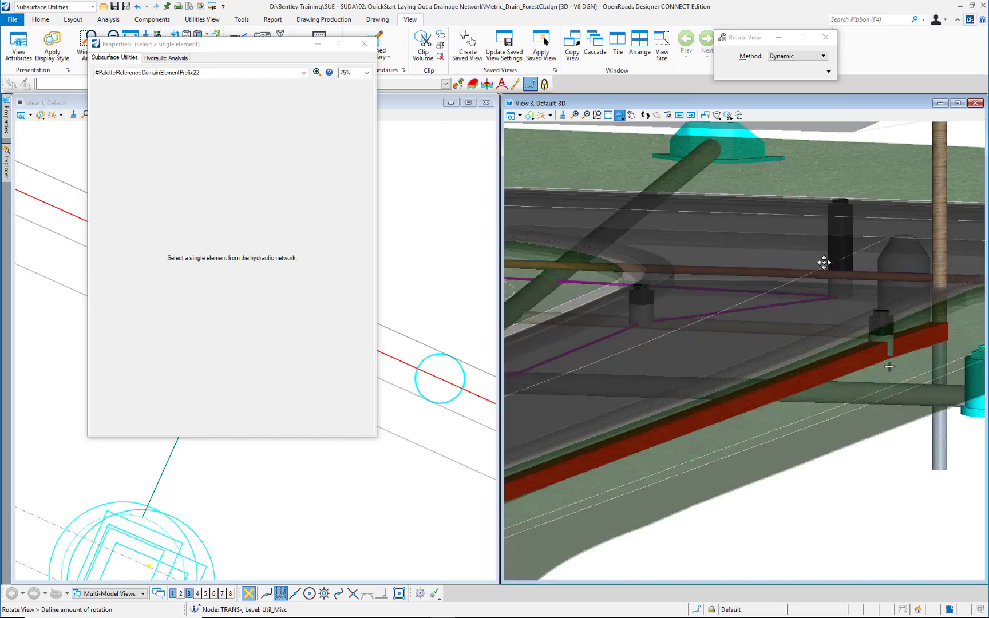
pyautogui.click(763, 366)
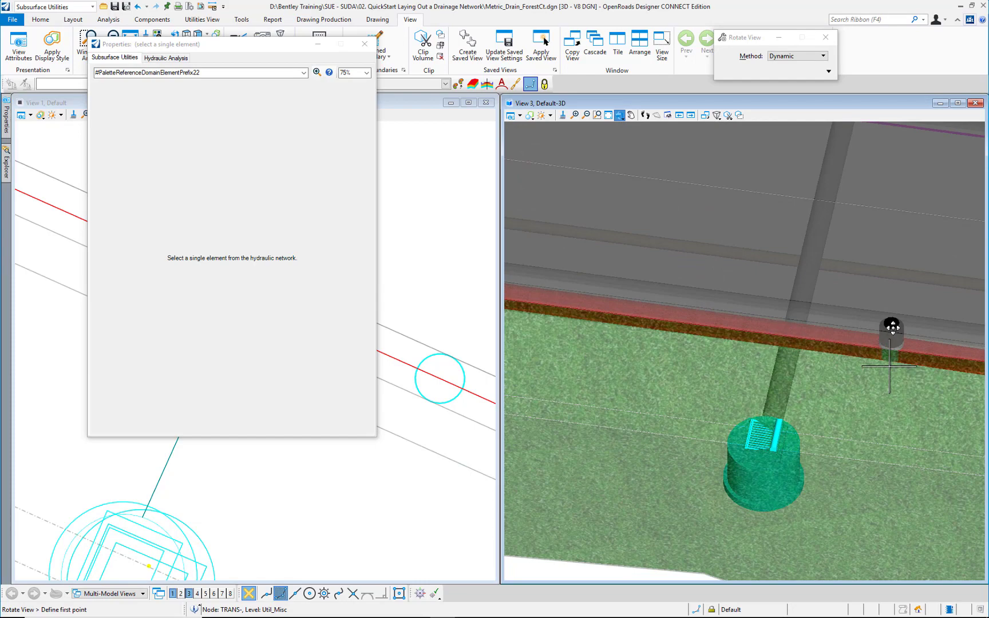
# Step: Examine the utilities around the road intersection in 3D, from above and from the side, where the magenta line meets the storm pipe
pyautogui.click(892, 327)
pyautogui.click(762, 360)
pyautogui.click(863, 299)
pyautogui.click(639, 360)
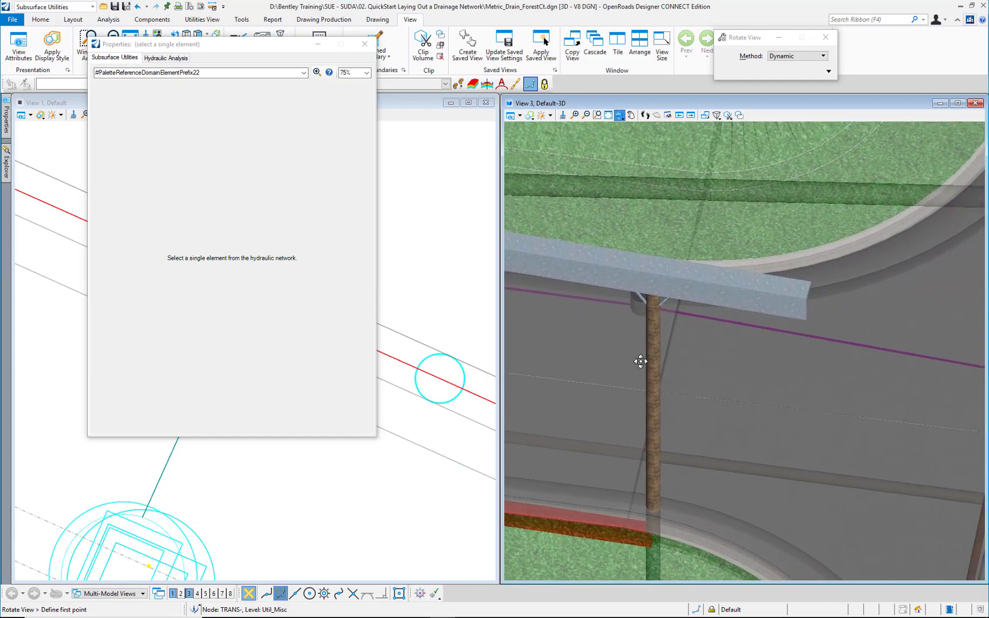
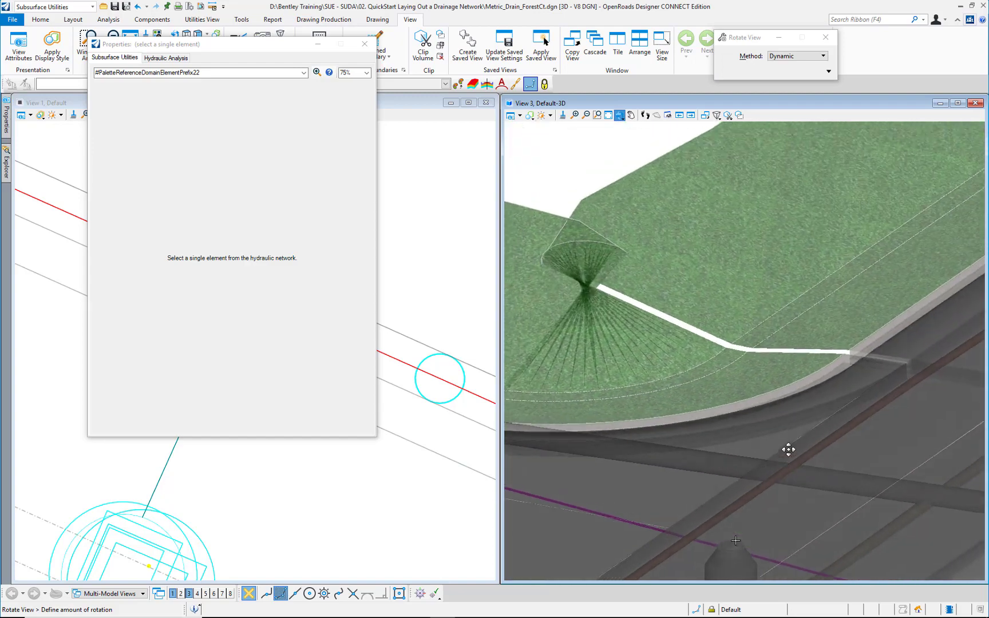
pyautogui.click(788, 451)
pyautogui.keyDown('shift'); pyautogui.moveTo(867, 482); pyautogui.dragTo(757, 440, button='middle'); pyautogui.keyUp('shift')
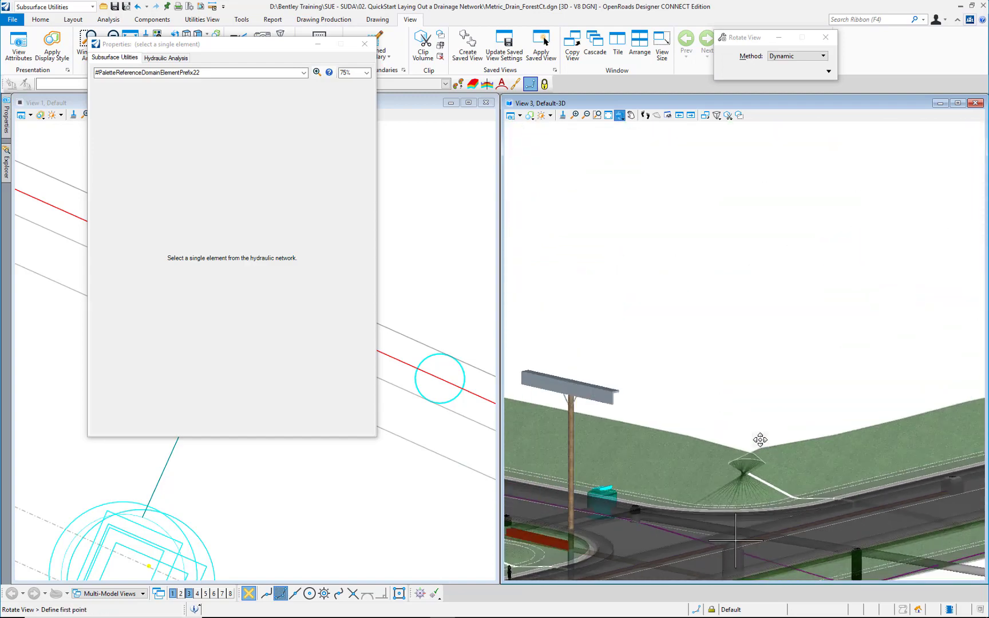
pyautogui.click(811, 482)
pyautogui.click(742, 442)
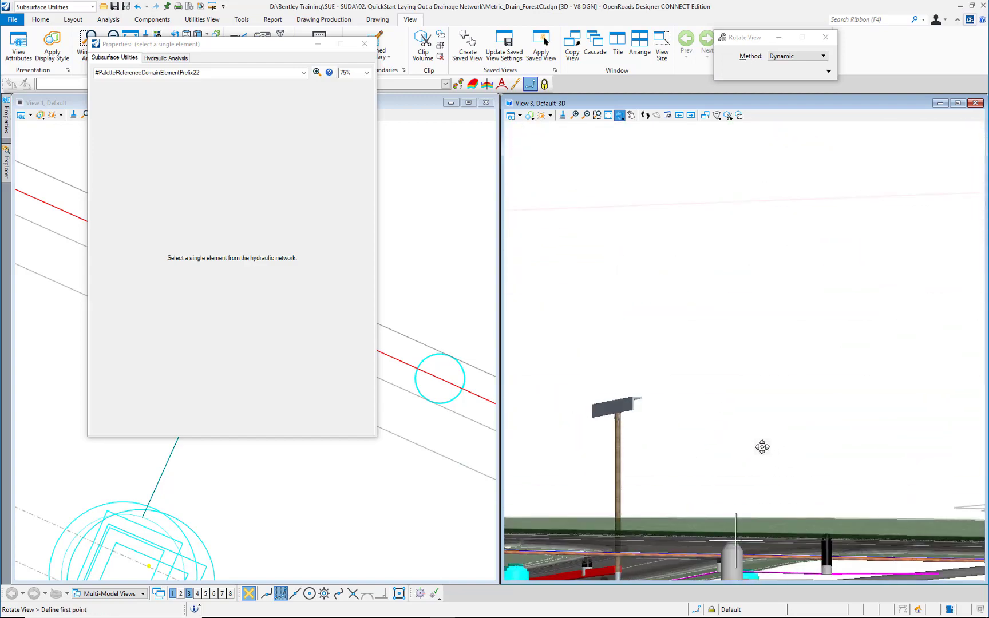
pyautogui.moveTo(824, 546); pyautogui.dragTo(719, 424, button='middle')
pyautogui.rightClick(719, 423)
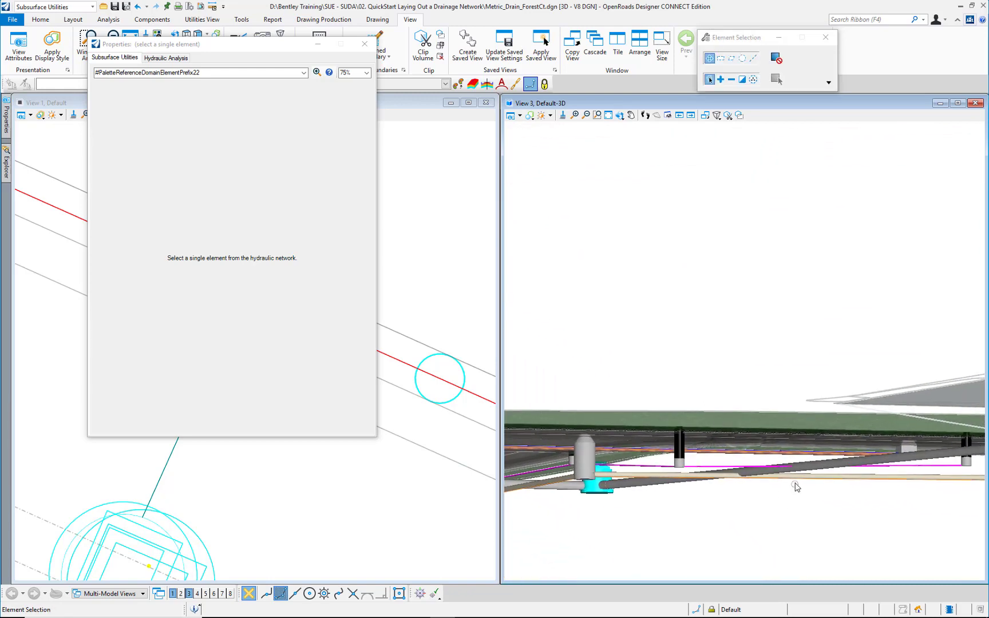
pyautogui.scroll(5, 791, 475)
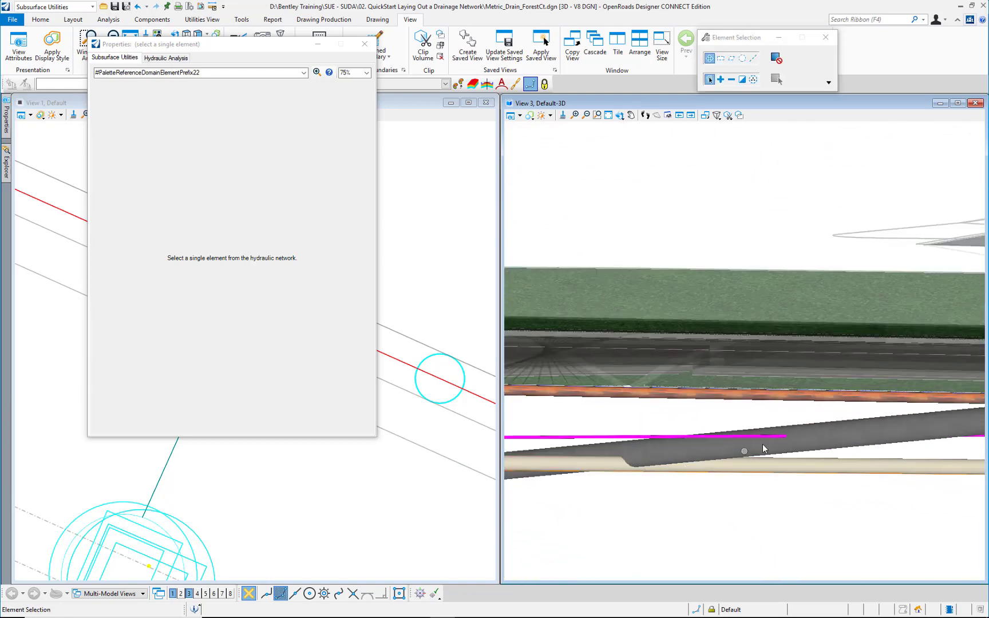
# Step: Examine in 3D the magenta fiber-optic line and its access points against the storm pipe beside the sanitary manholes
pyautogui.click(620, 116)
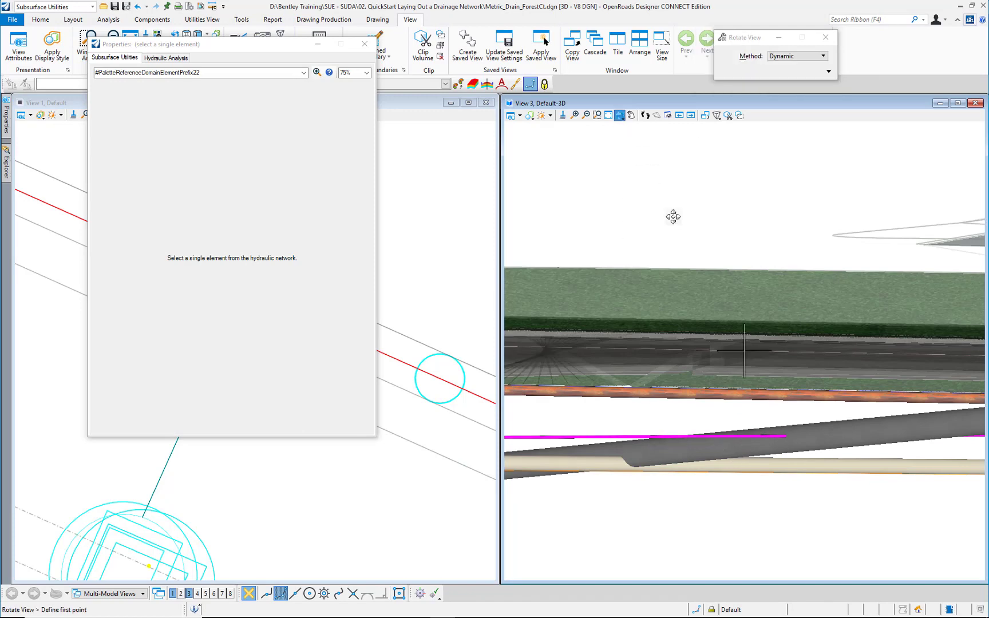
pyautogui.click(633, 304)
pyautogui.click(656, 305)
pyautogui.press('Escape')
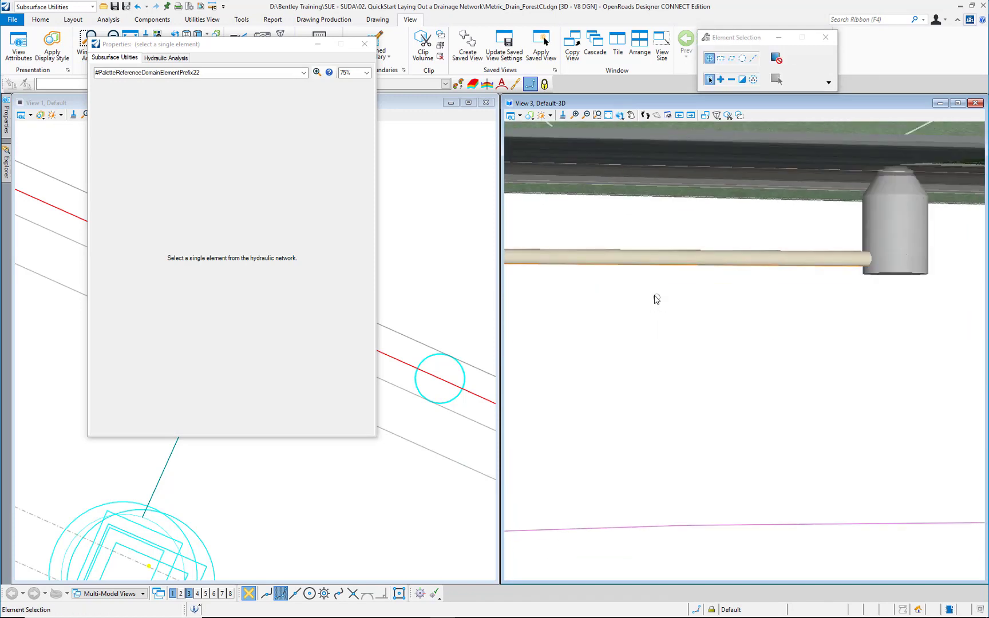
pyautogui.keyDown('shift'); pyautogui.moveTo(654, 296); pyautogui.dragTo(729, 340, button='middle'); pyautogui.keyUp('shift')
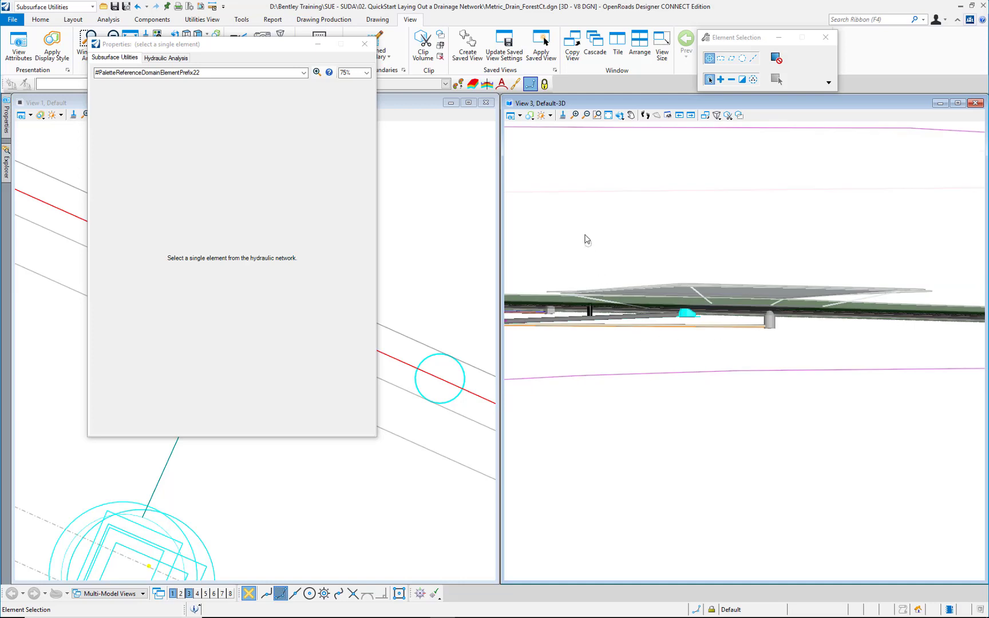
pyautogui.click(680, 116)
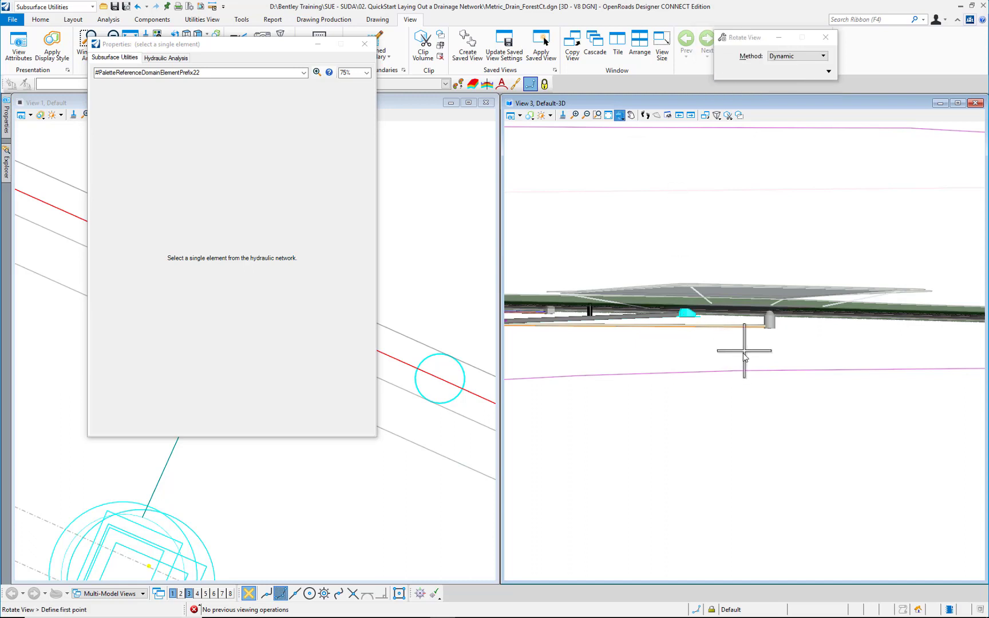
pyautogui.click(547, 307)
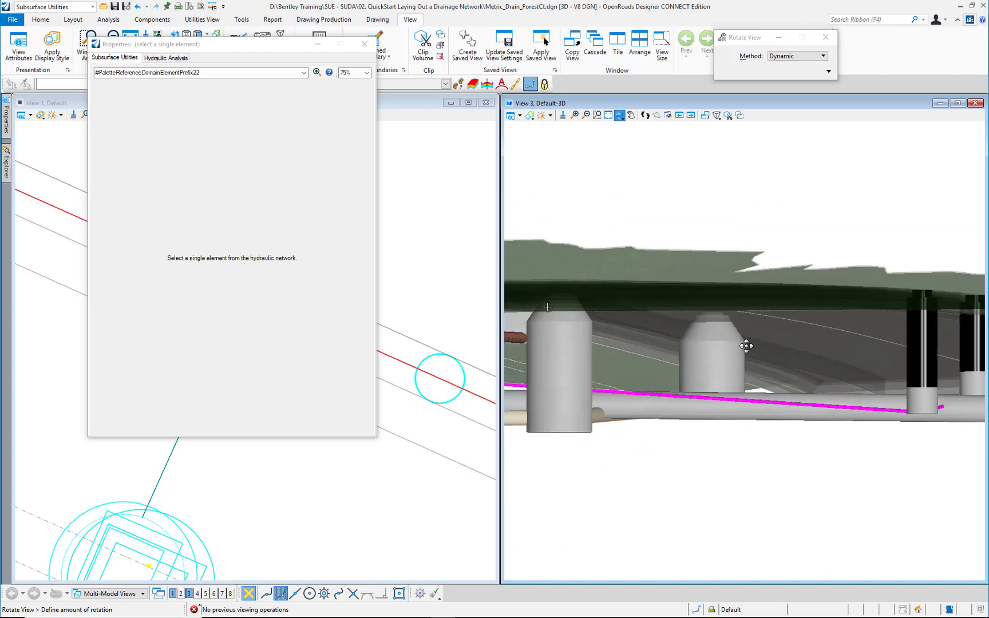
pyautogui.click(787, 394)
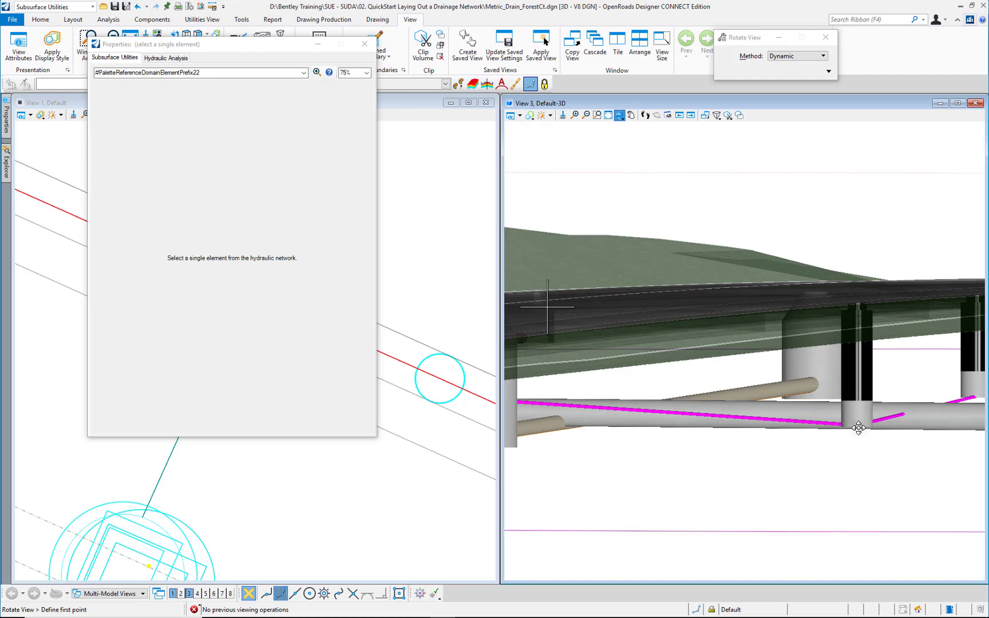
pyautogui.moveTo(835, 383); pyautogui.dragTo(764, 376, button='middle')
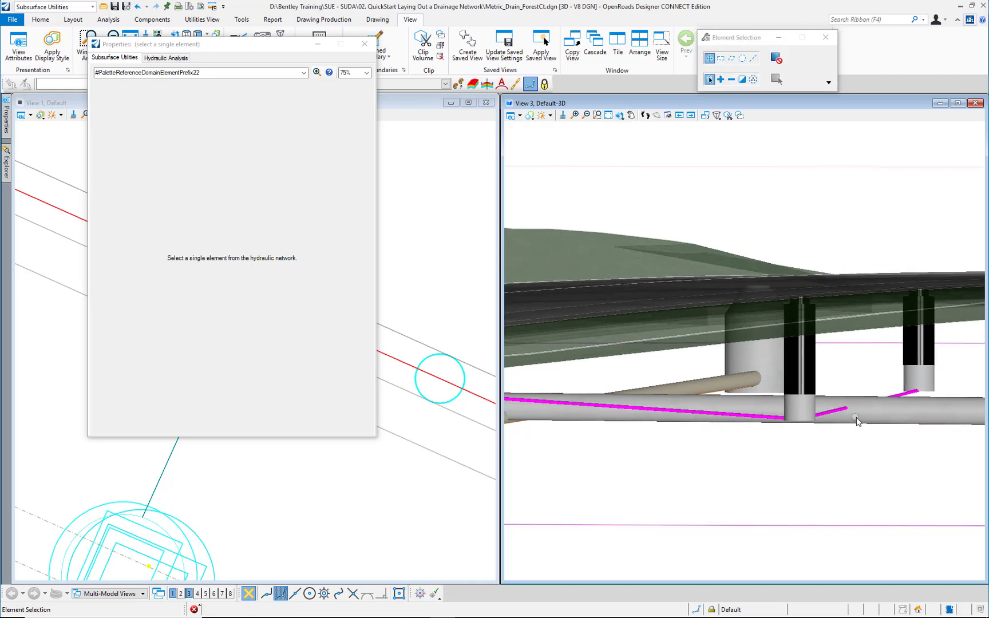
pyautogui.press('Escape')
# Step: Set the invert elevation of fiber access point FOAP-2, at the bend of the magenta line, to 49.75 m
pyautogui.scroll(-6, 335, 452)
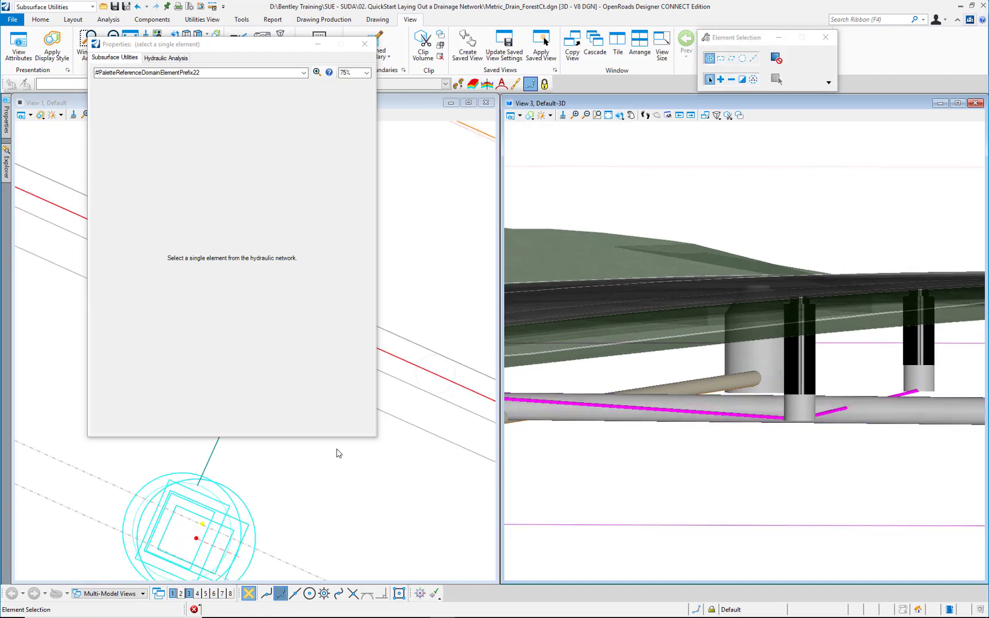
pyautogui.scroll(-1, 217, 469)
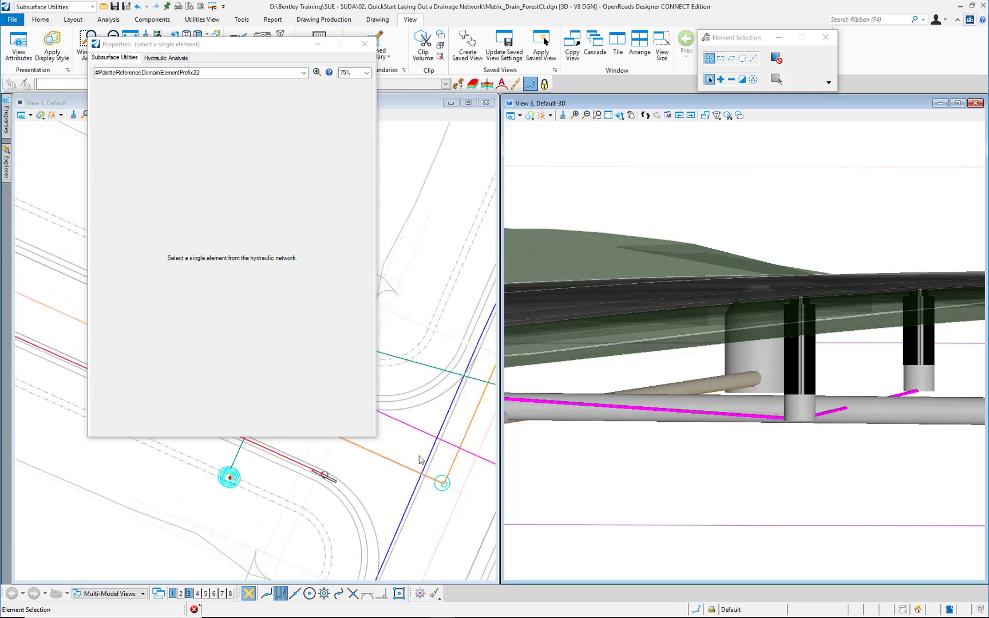
pyautogui.scroll(-2, 404, 442)
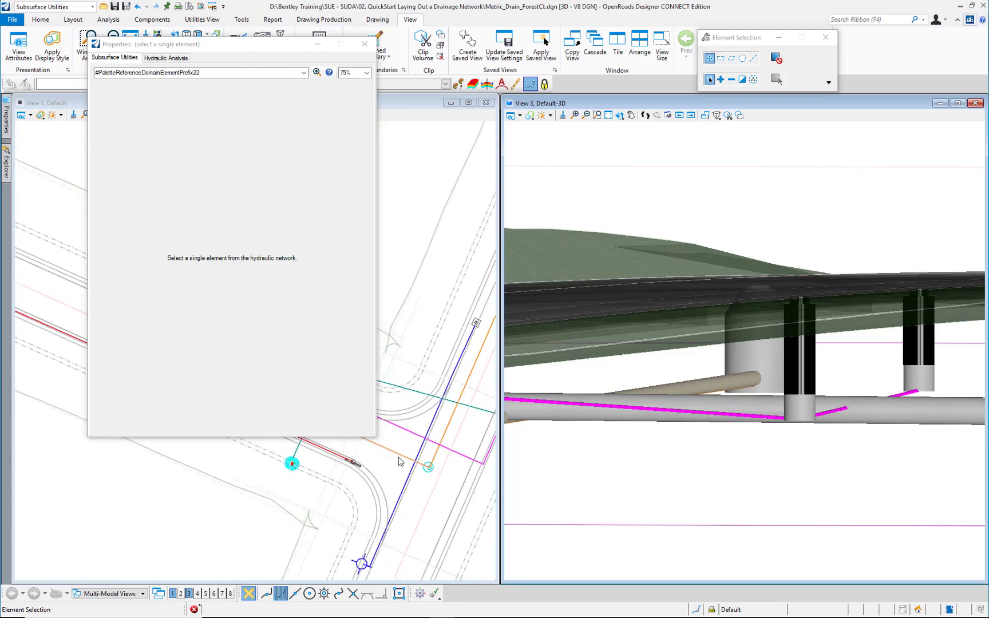
pyautogui.scroll(-2, 449, 423)
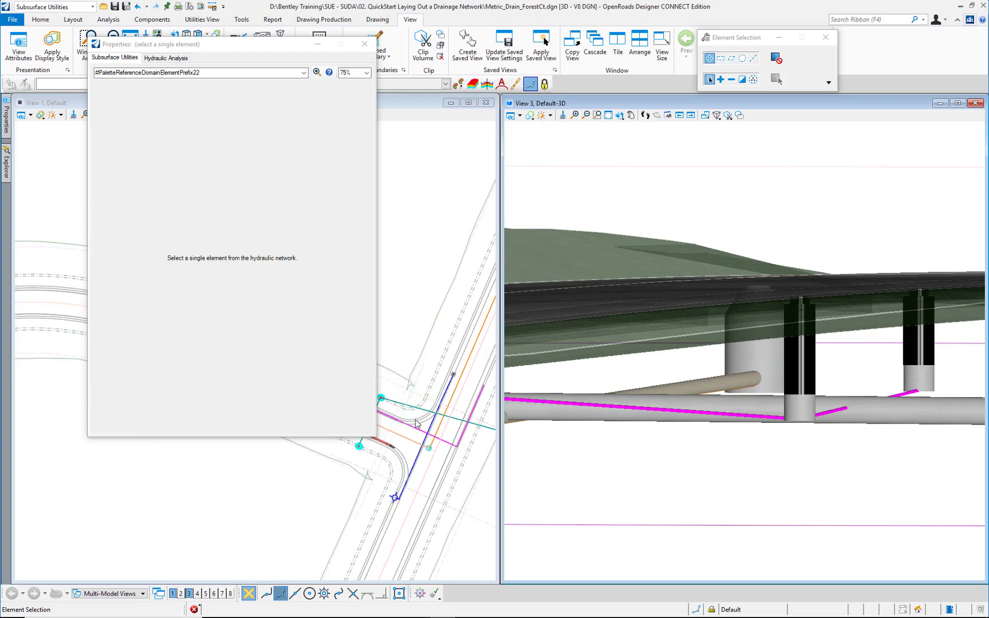
pyautogui.scroll(5, 413, 419)
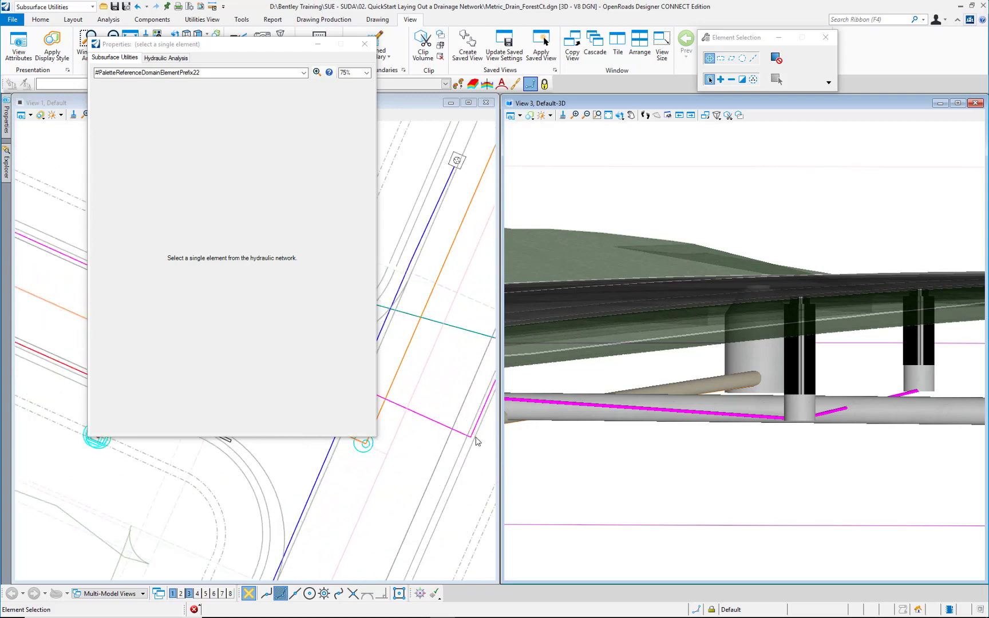
pyautogui.scroll(2, 468, 445)
pyautogui.click(457, 452)
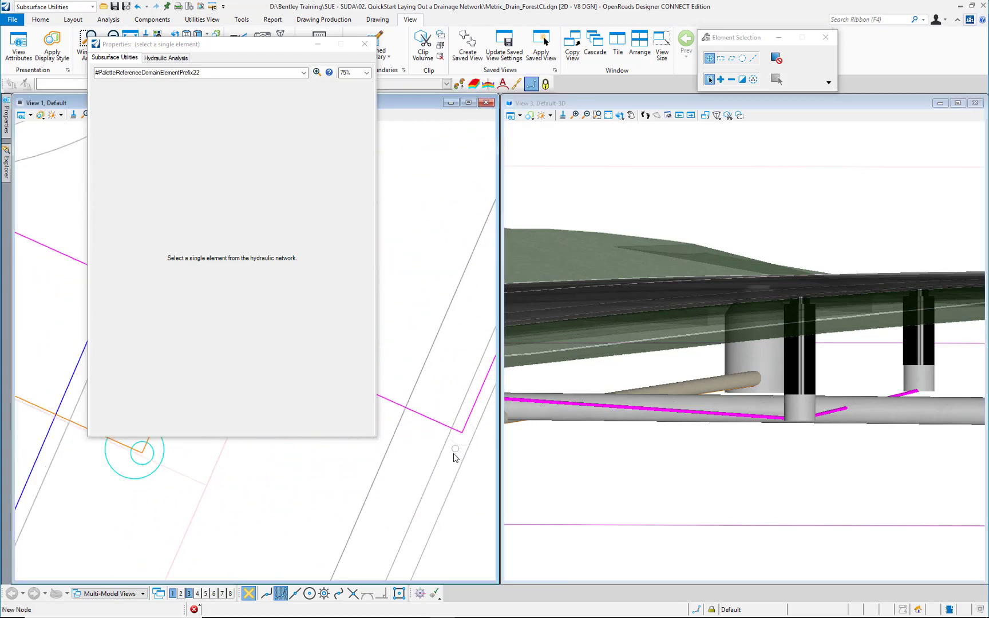
pyautogui.click(457, 452)
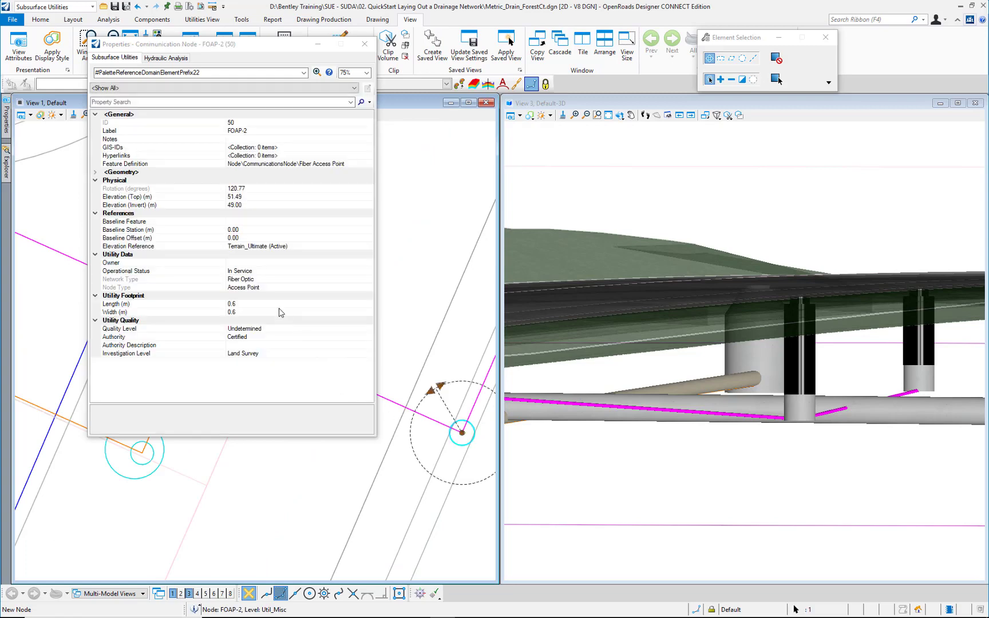
pyautogui.click(205, 205)
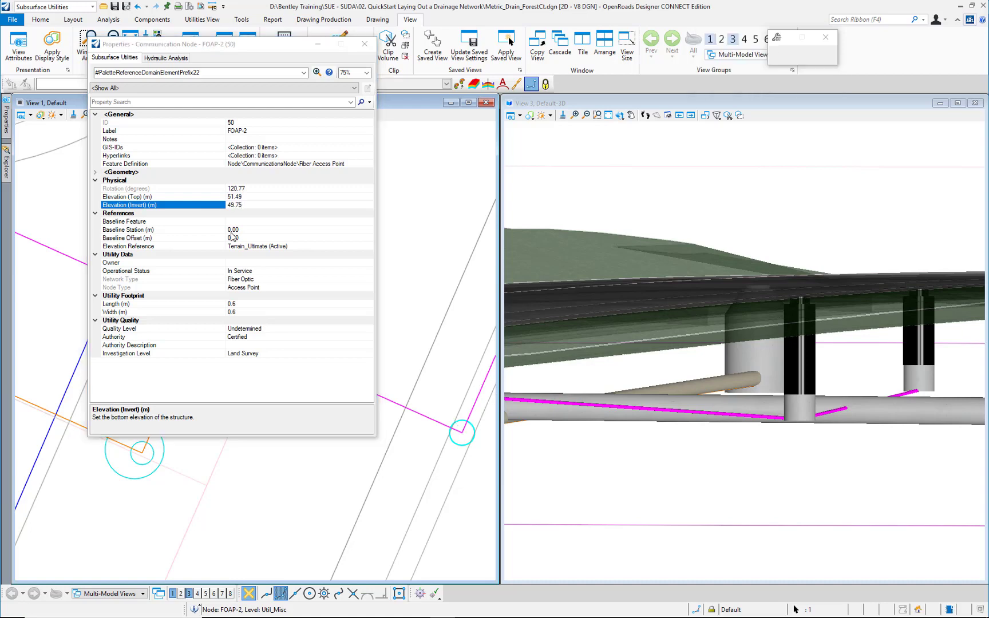
pyautogui.click(770, 307)
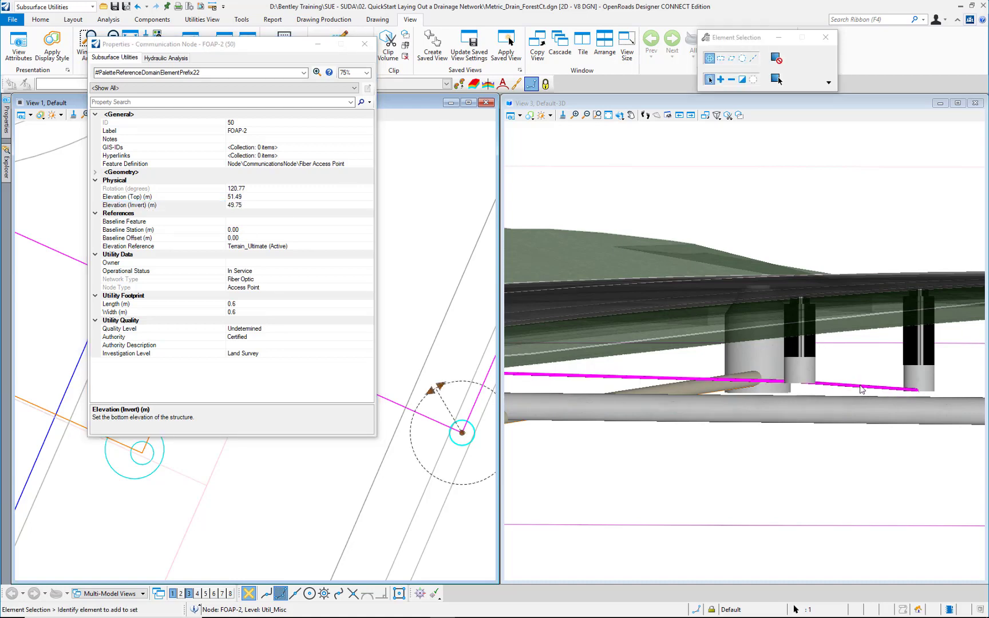
# Step: Set the invert elevation of the neighbouring fiber access point FOAP-3 to 49.75 m
pyautogui.click(934, 376)
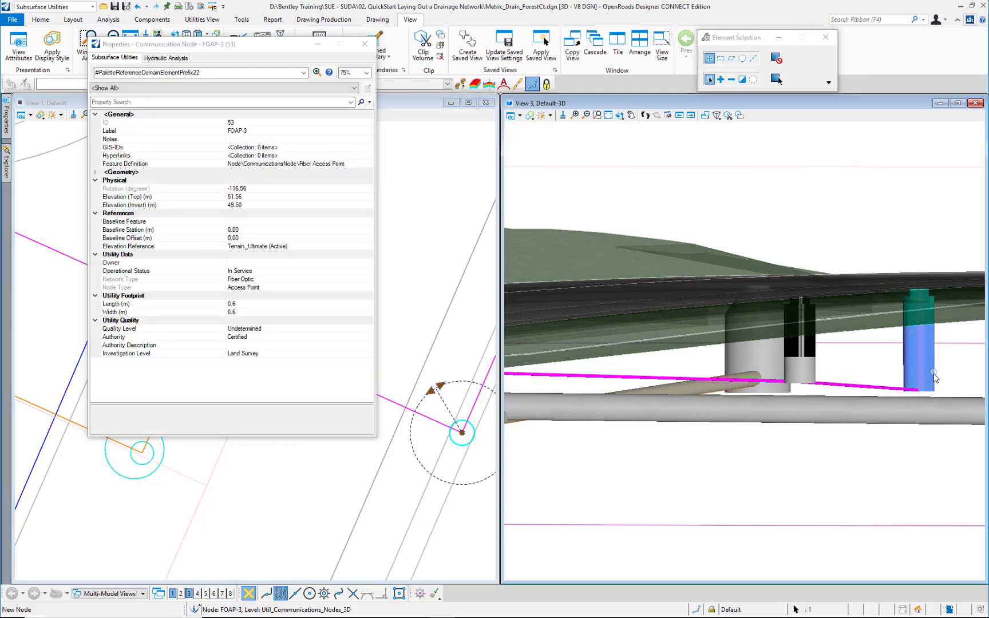
pyautogui.moveTo(934, 378)
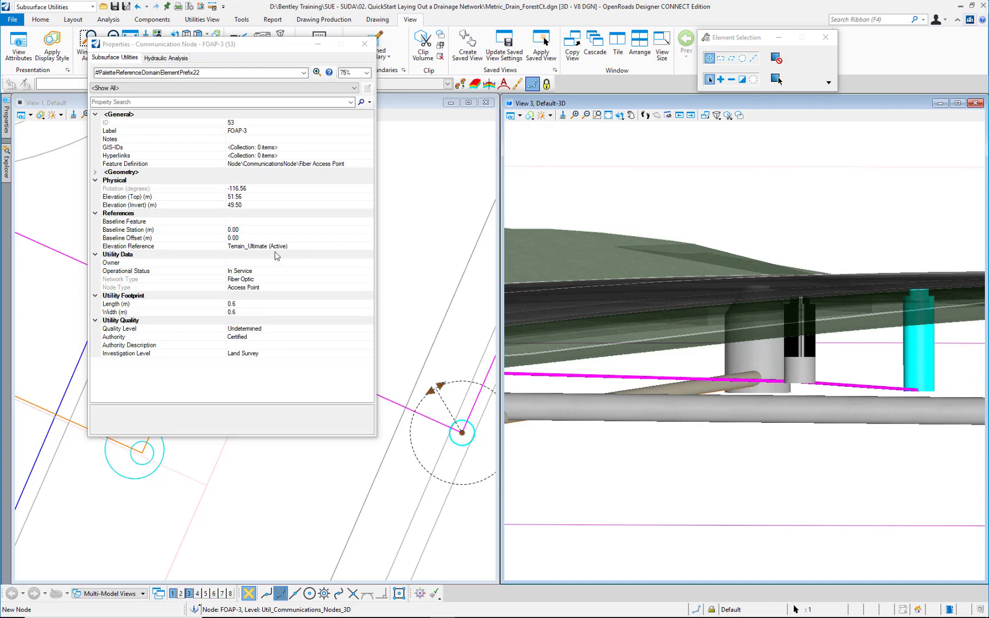
pyautogui.click(214, 207)
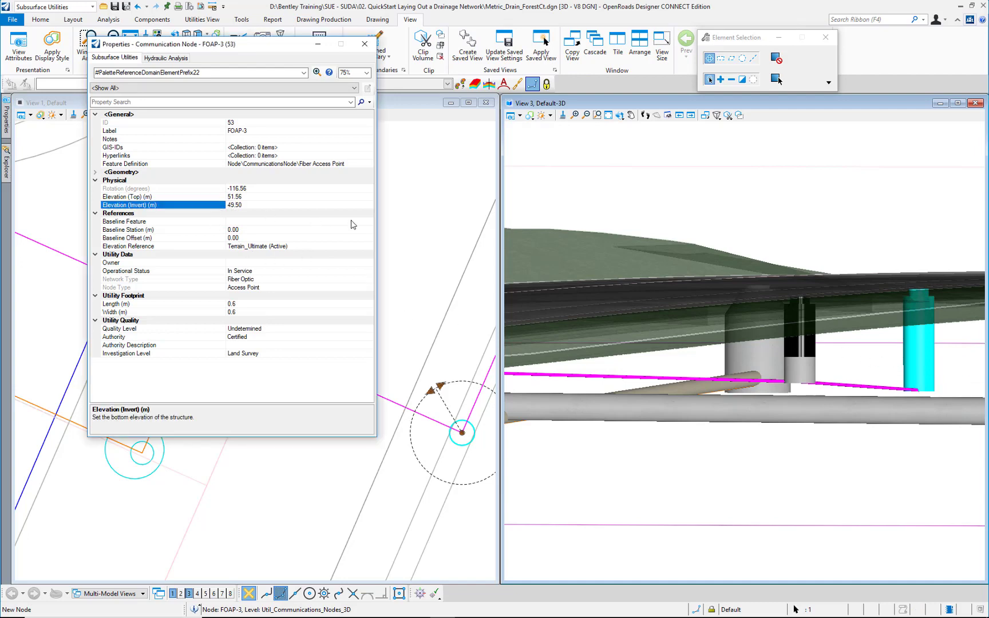
pyautogui.press('Return')
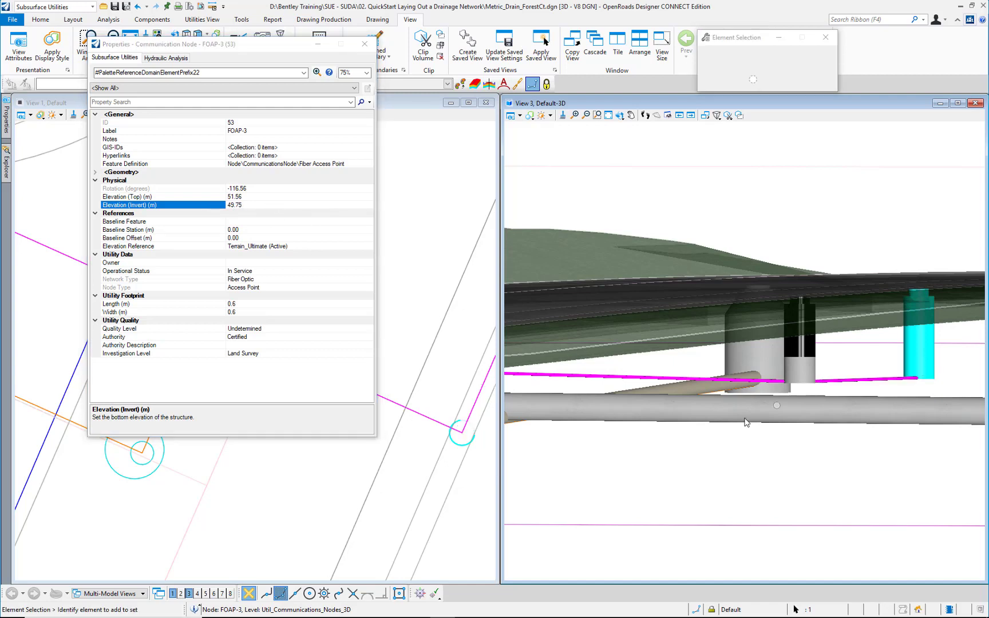
# Step: Set the invert elevation of sanitary manhole SANMH-2, behind the fiber access points, to 49.0 m
pyautogui.scroll(-2, 925, 372)
pyautogui.scroll(2, 847, 409)
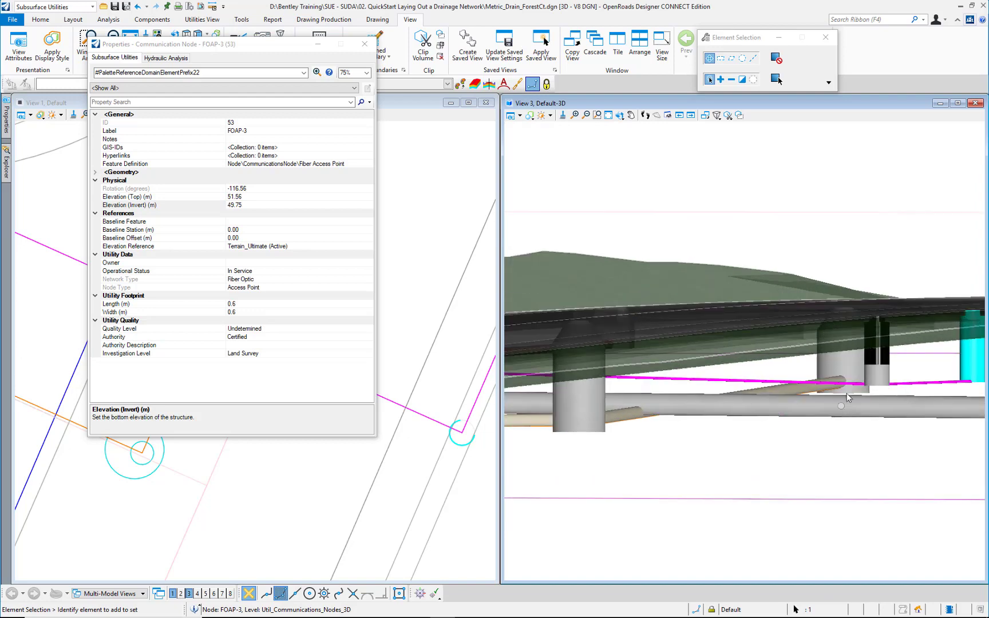
pyautogui.click(818, 367)
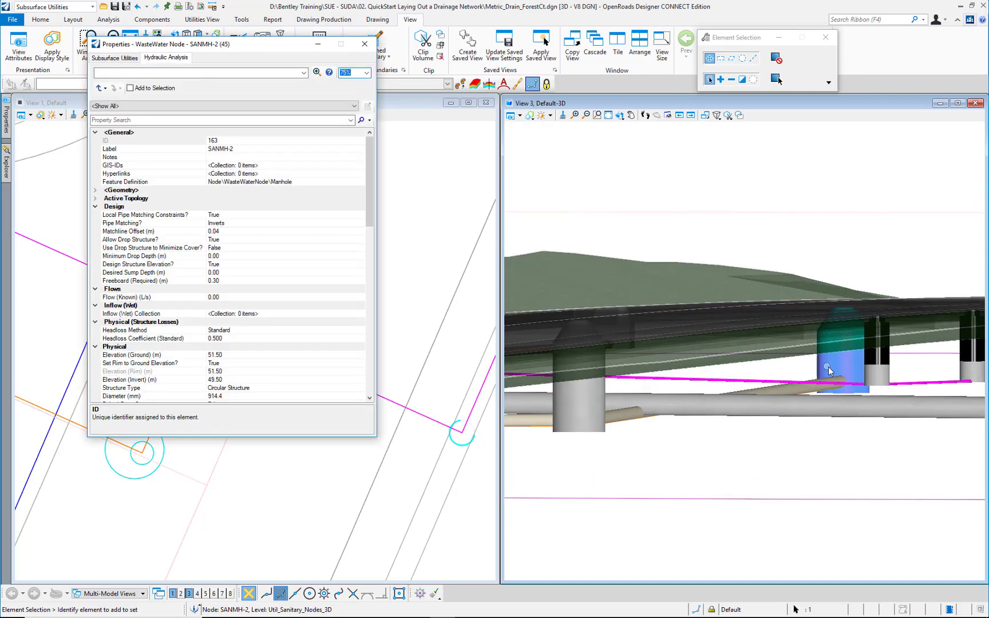
pyautogui.click(202, 380)
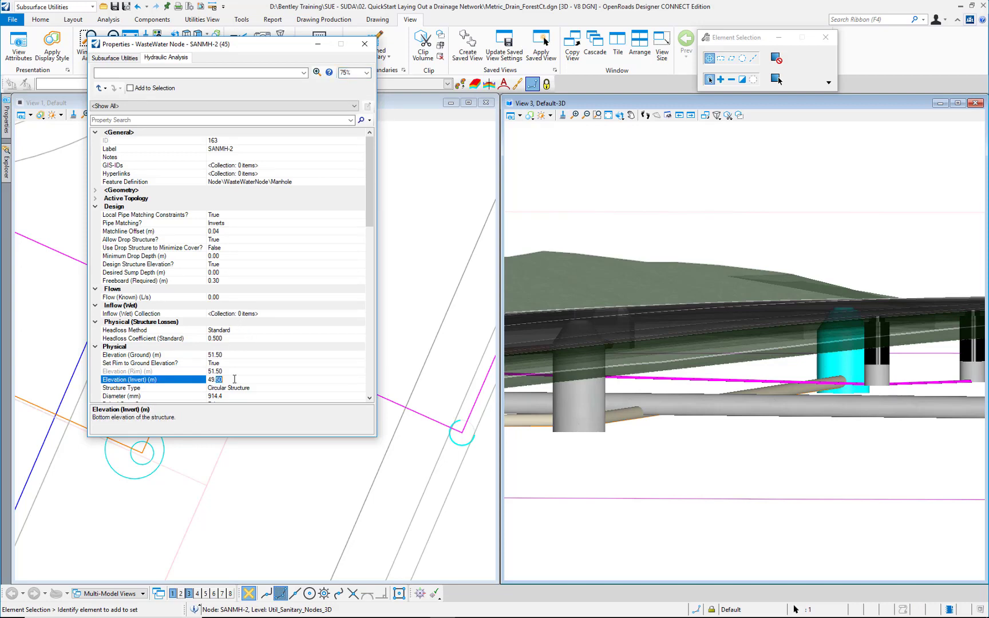
pyautogui.write('49.0')
pyautogui.press('Return')
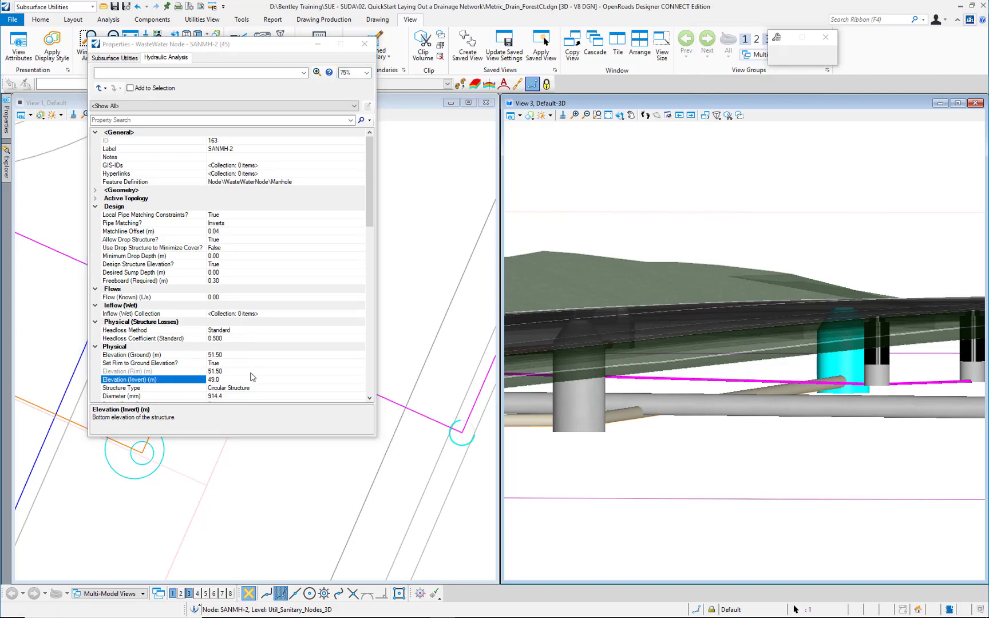
# Step: Set the invert elevation of sanitary manhole SANMH-1 to 48.25 m
pyautogui.click(596, 432)
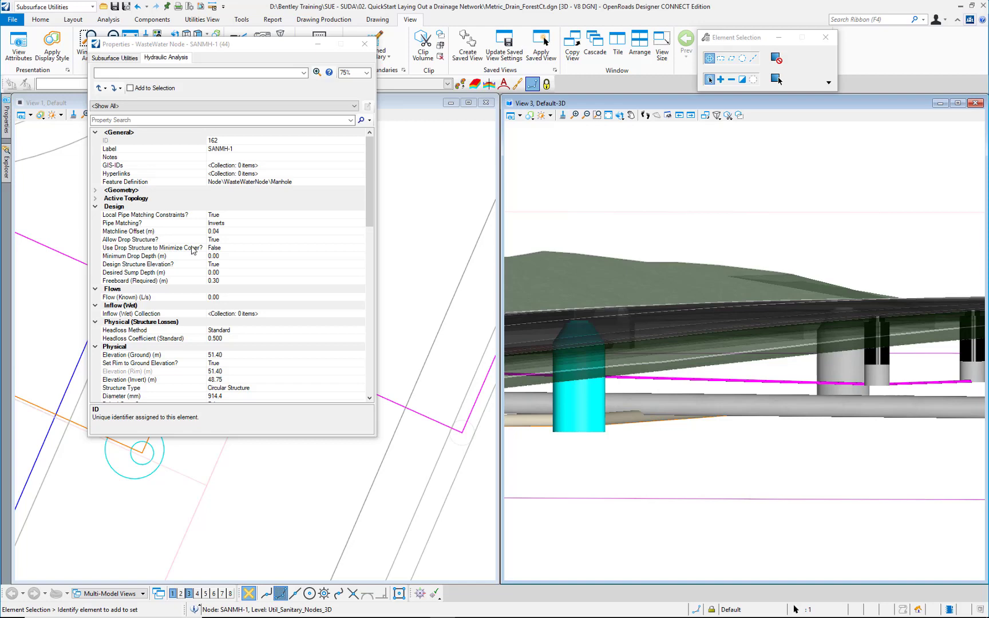
pyautogui.click(194, 380)
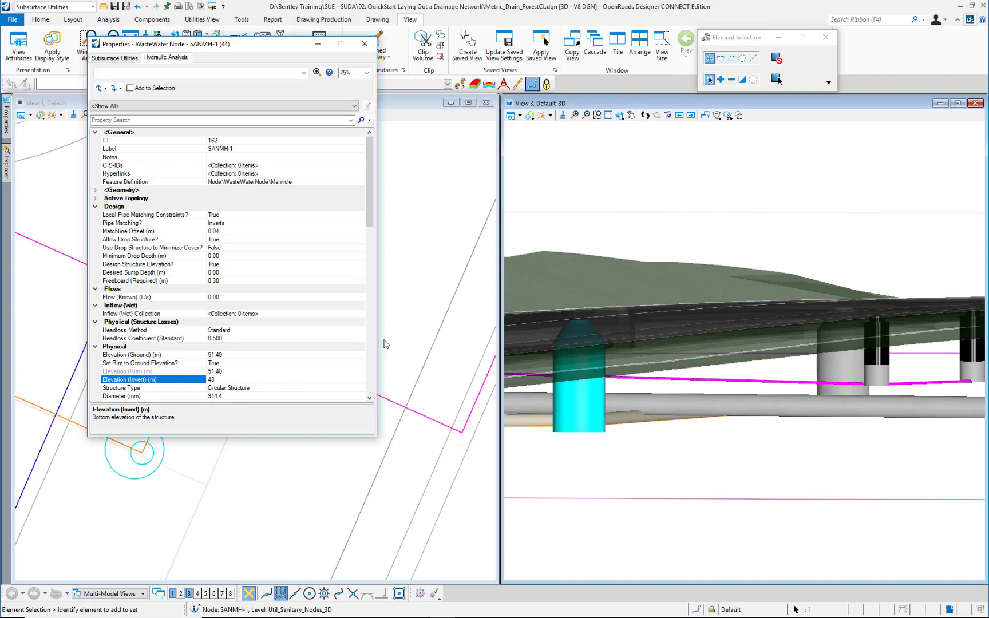
pyautogui.press('Return')
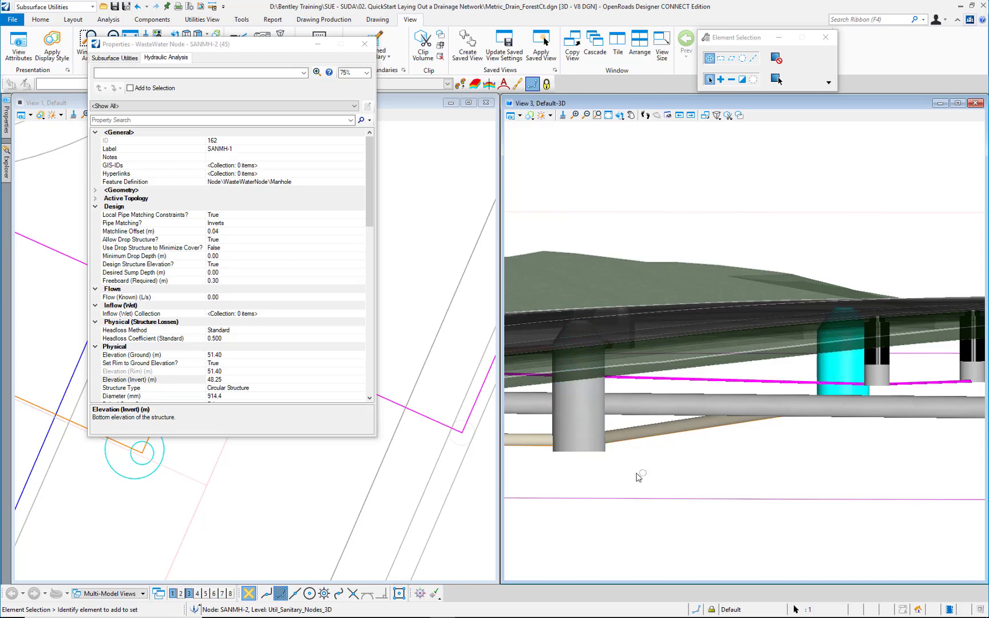
# Step: Set the invert elevation of sanitary manhole SANMH-2 to 48.6 m and close its properties
pyautogui.click(818, 370)
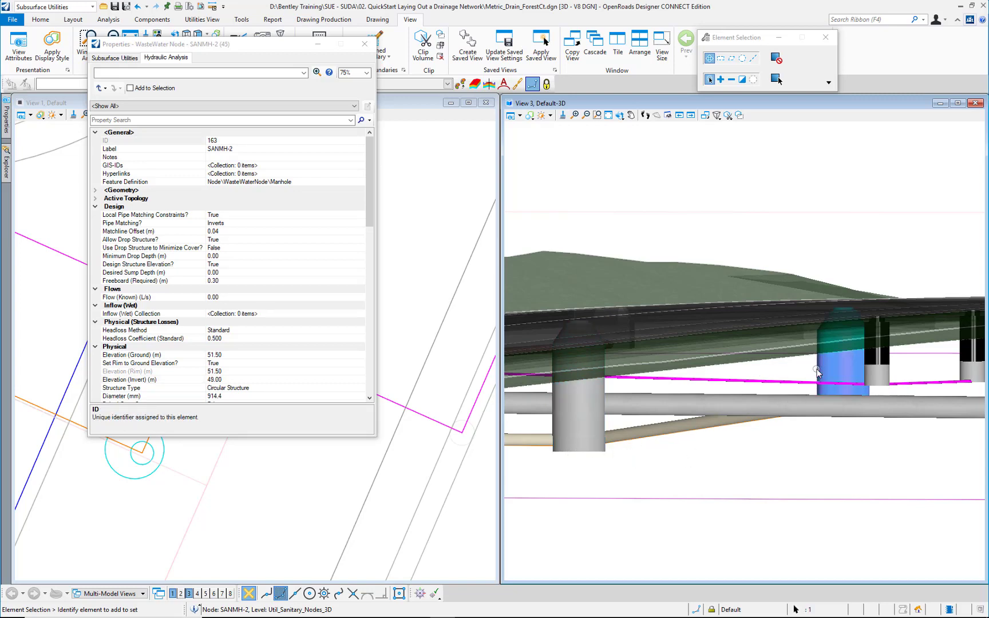
pyautogui.click(197, 380)
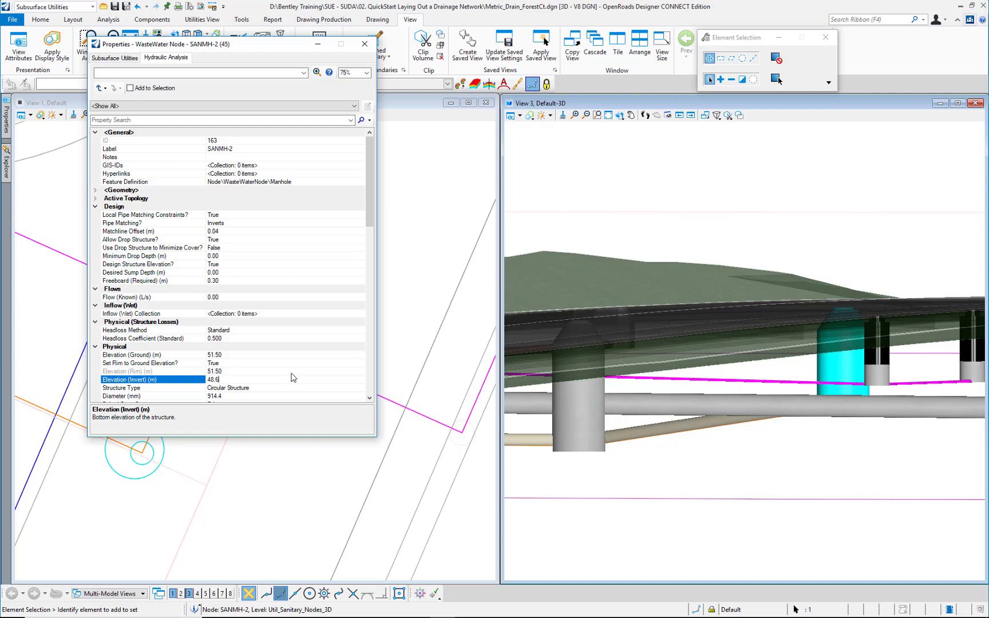
pyautogui.press('Return')
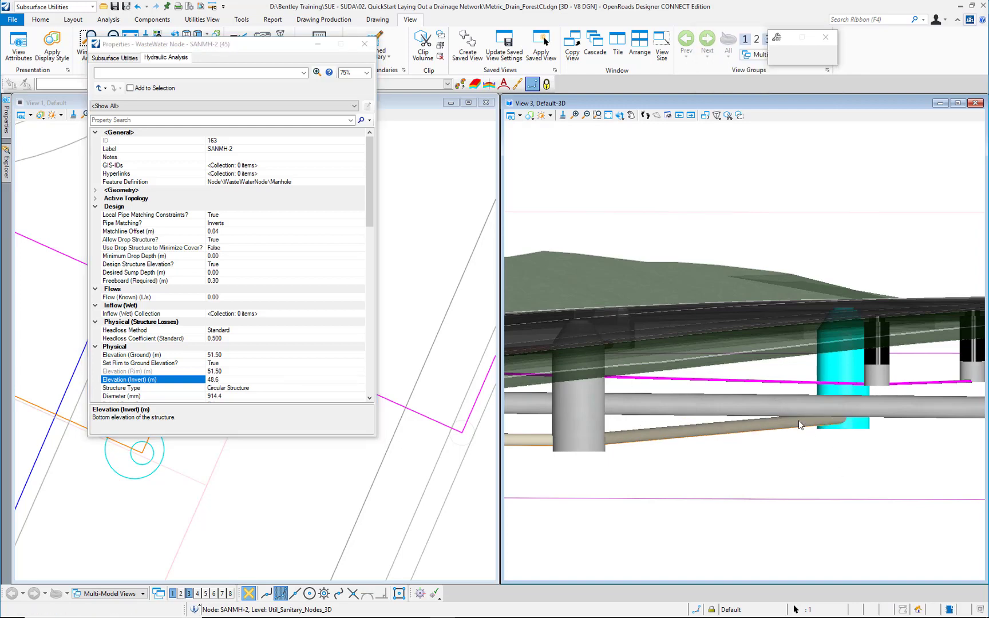
pyautogui.click(365, 44)
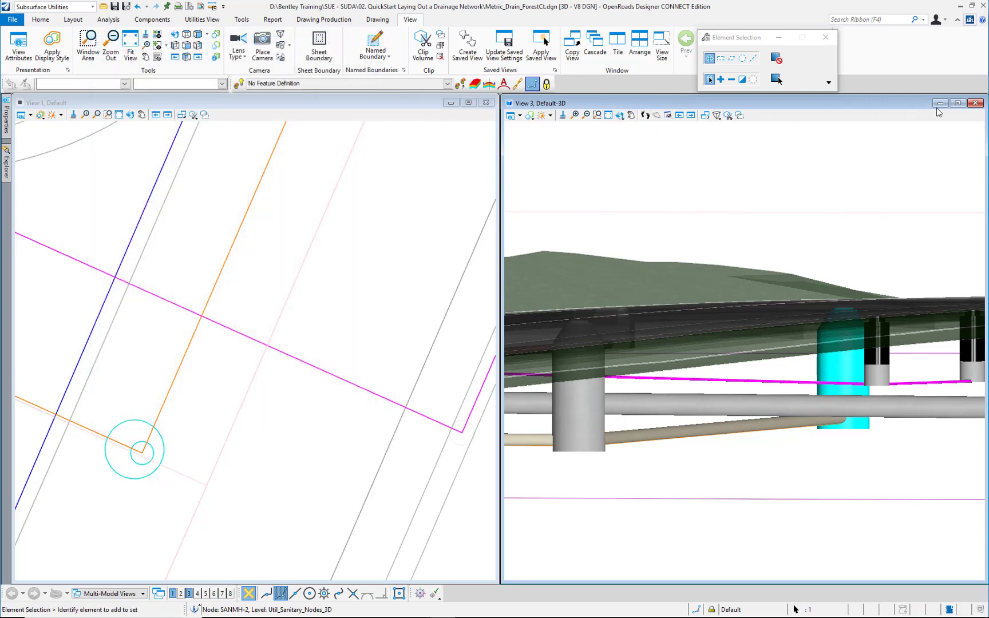
# Step: Examine the storm pipe crossing at the road intersection in a maximized top view of the 3D model
pyautogui.click(956, 103)
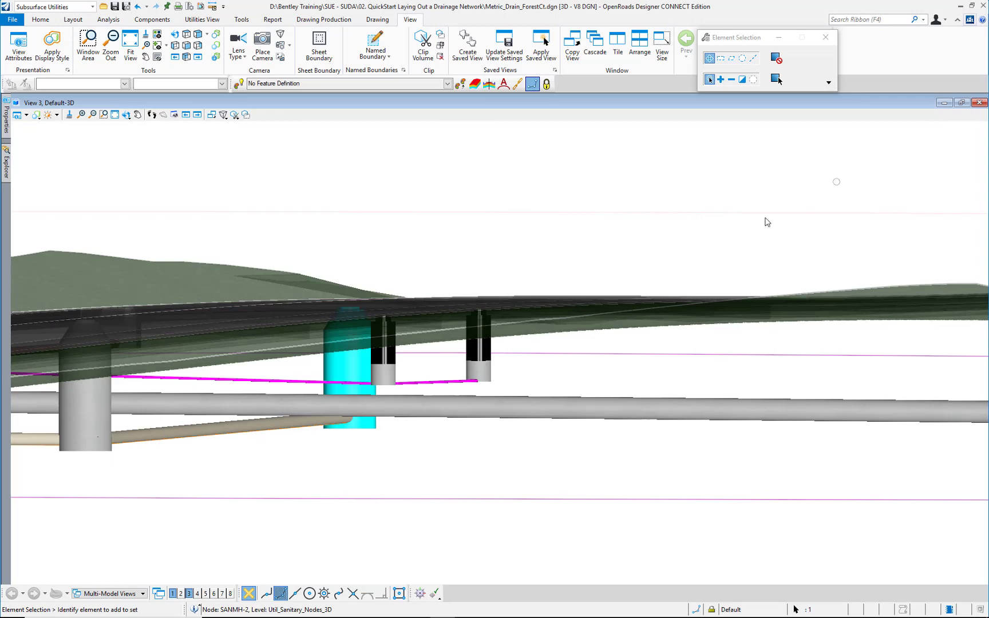
pyautogui.click(126, 114)
pyautogui.click(798, 55)
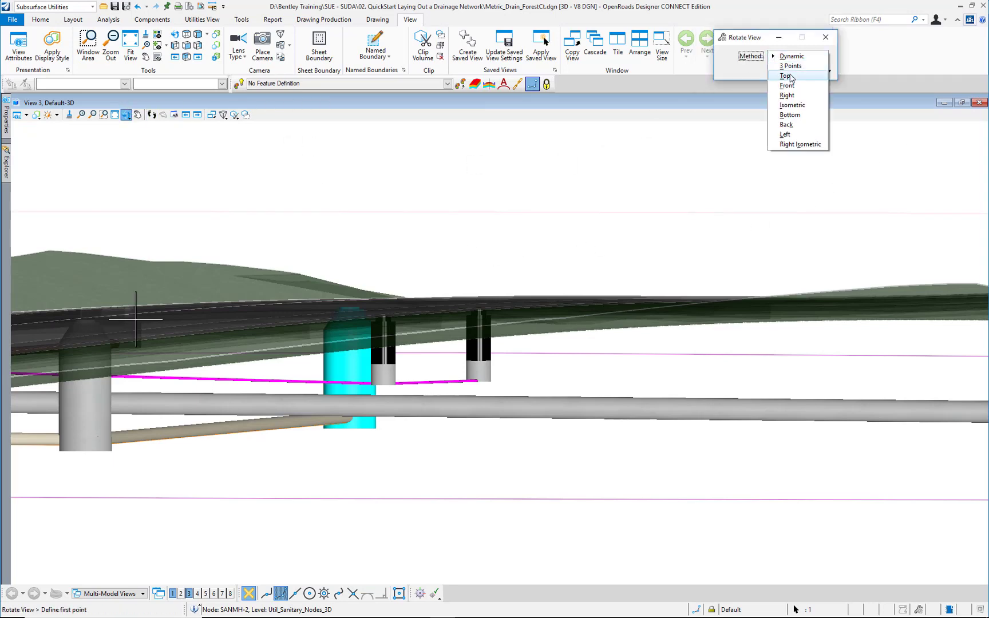
pyautogui.click(781, 80)
pyautogui.click(115, 114)
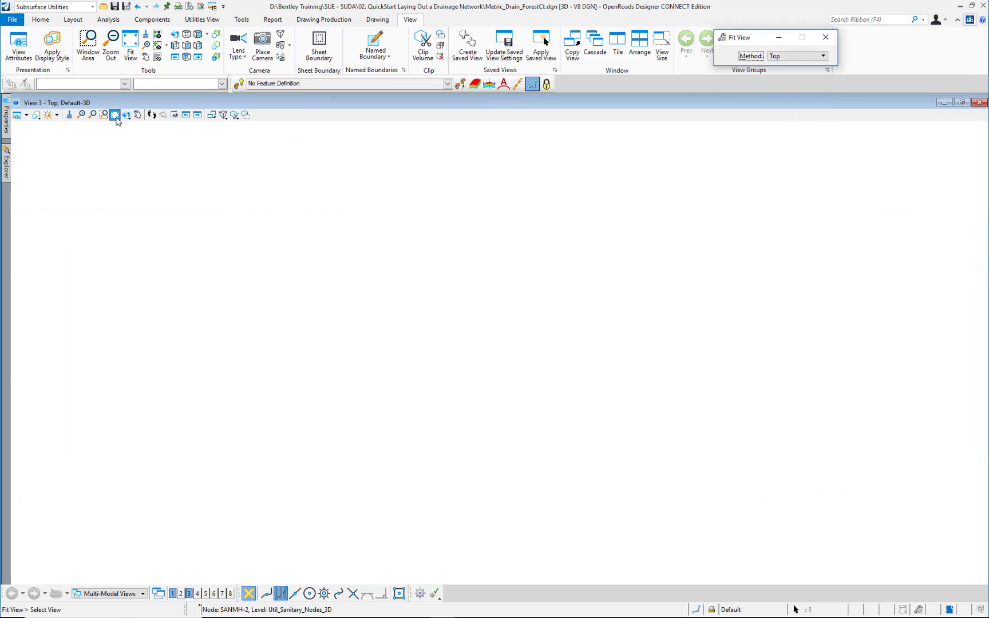
pyautogui.scroll(5, 487, 300)
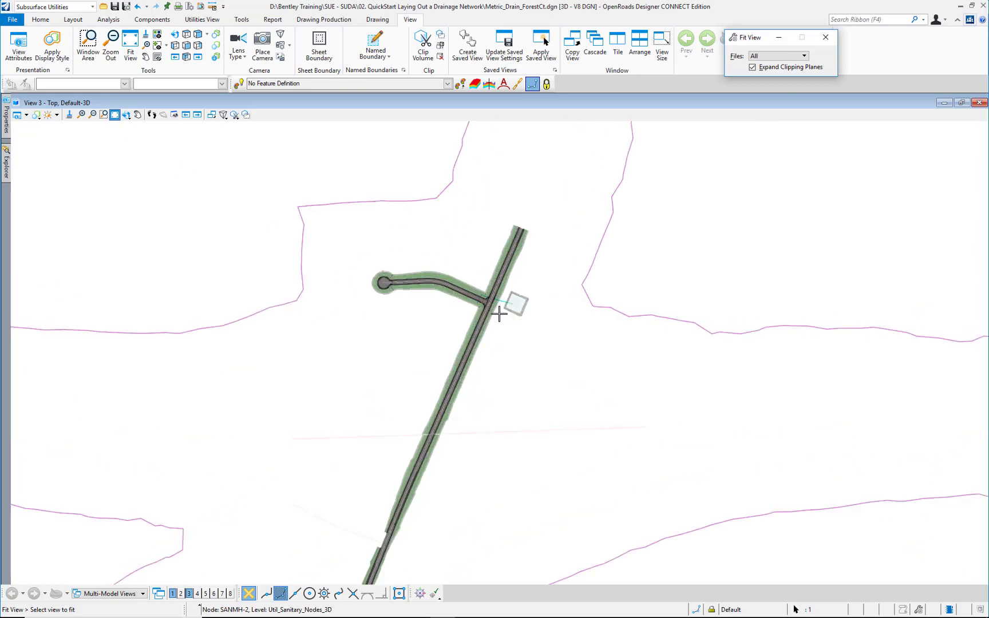
pyautogui.scroll(5, 486, 300)
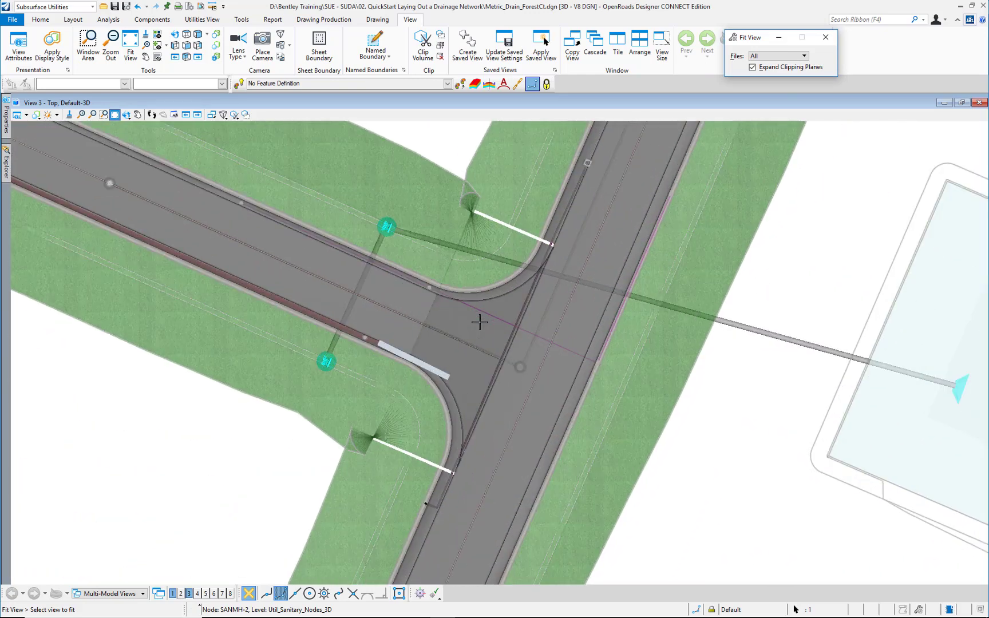
pyautogui.rightClick(424, 151)
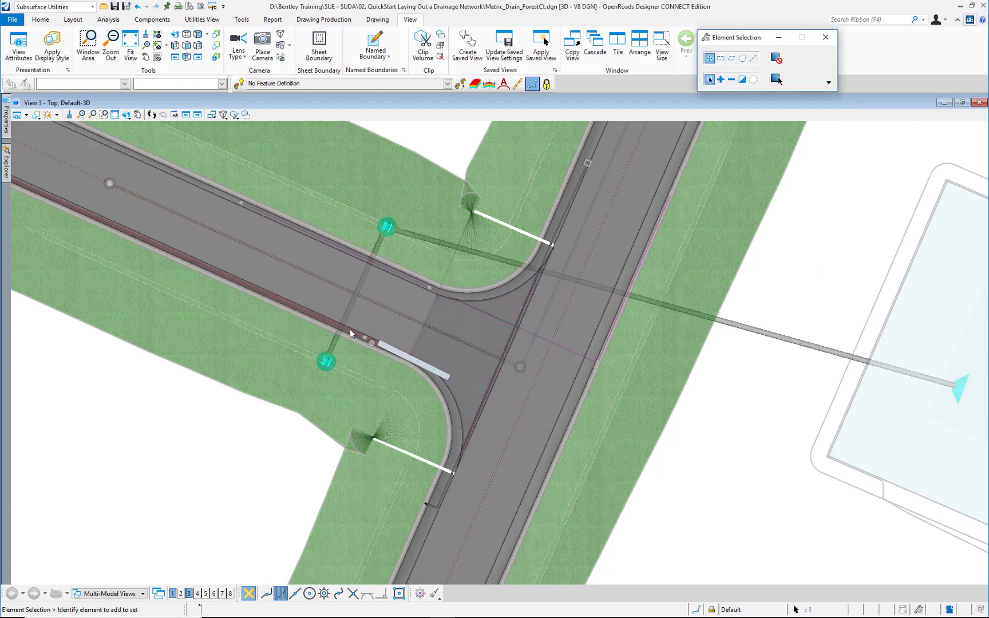
# Step: Run utility conflict detection on the listed storm, sanitary, water, electric and communications conduits, then close the dialog
pyautogui.click(242, 19)
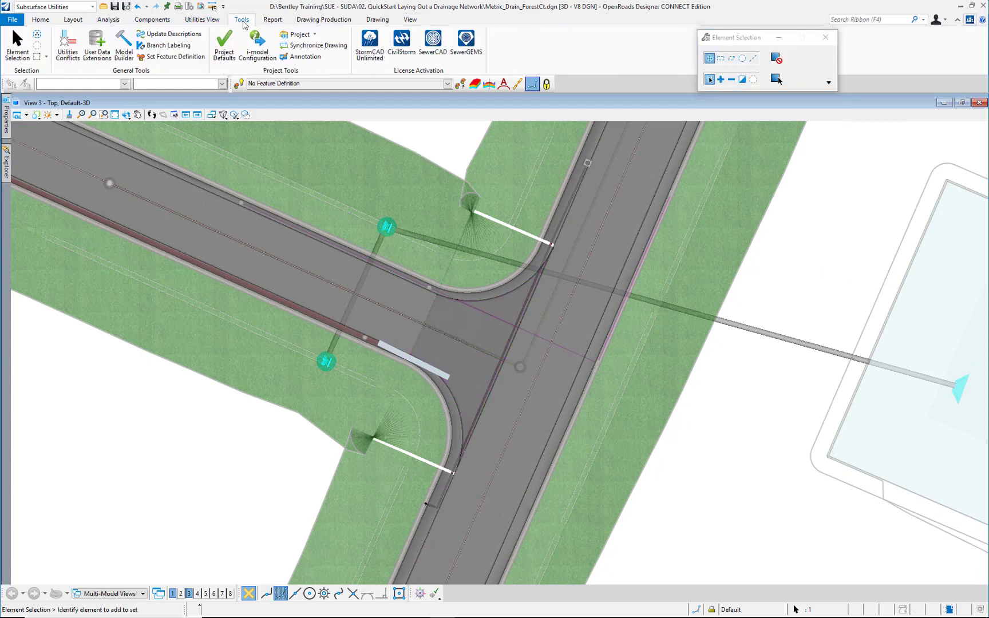
pyautogui.click(66, 49)
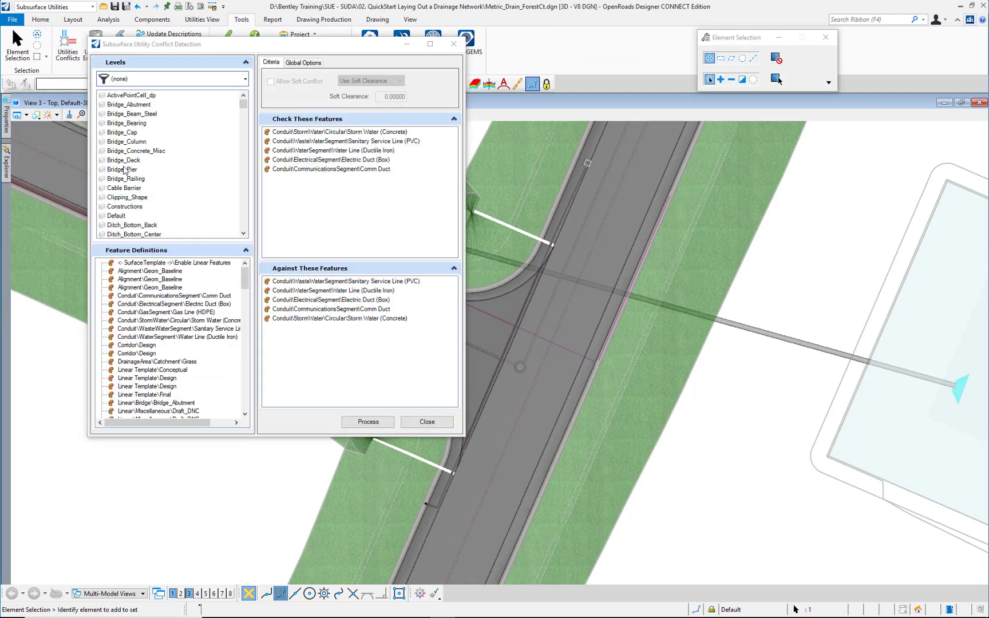
pyautogui.moveTo(294, 45); pyautogui.dragTo(224, 48)
pyautogui.scroll(-2, 881, 300)
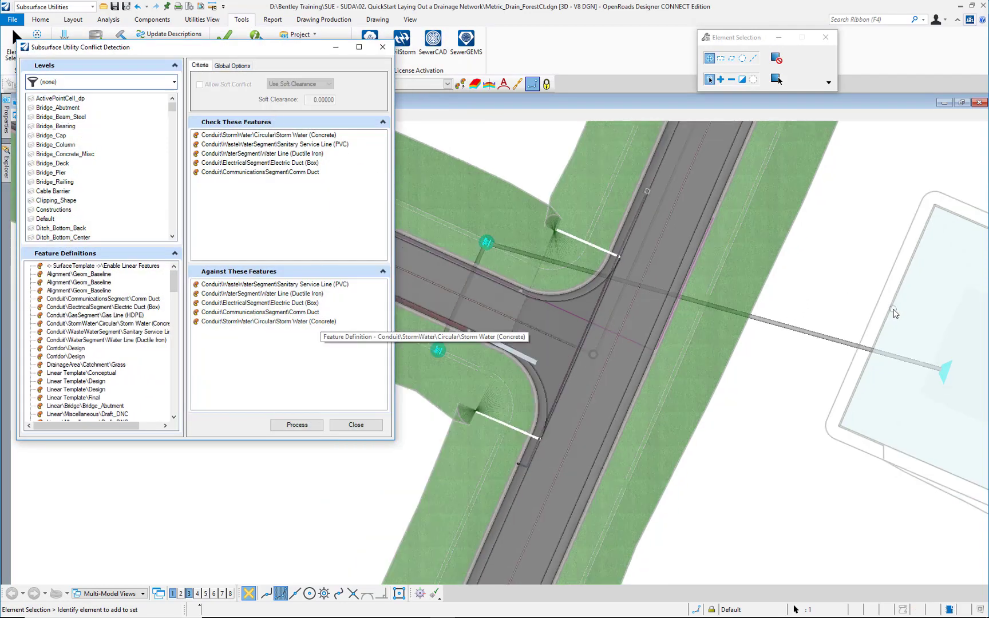
pyautogui.click(297, 425)
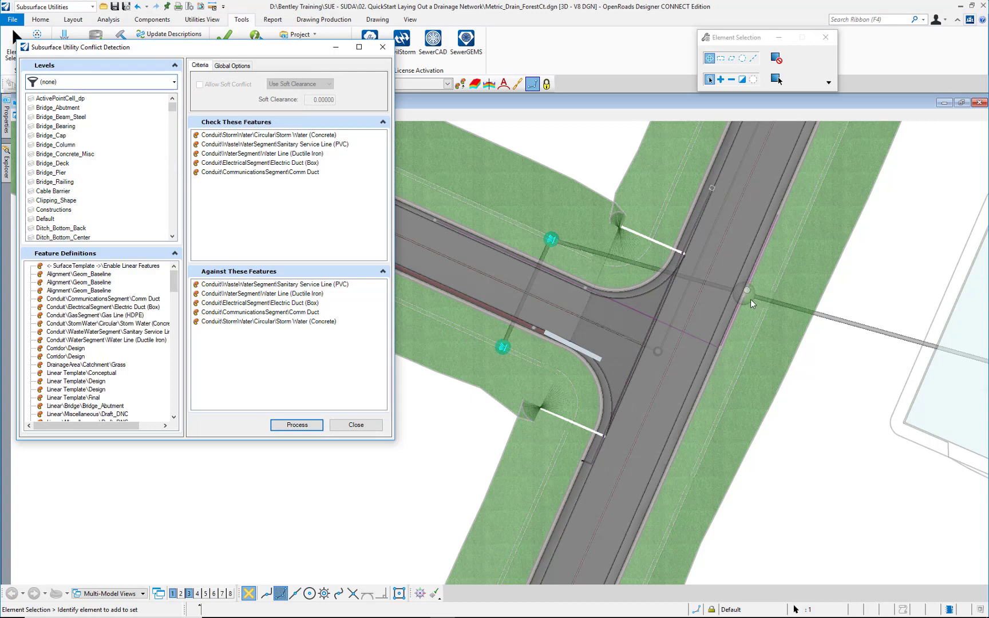
pyautogui.scroll(6, 751, 299)
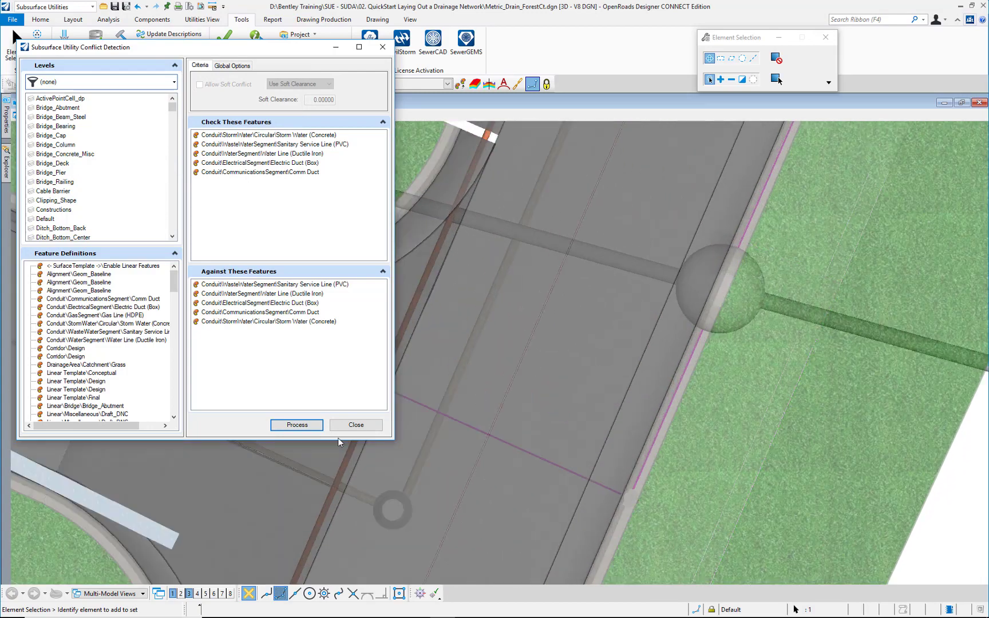
pyautogui.click(355, 425)
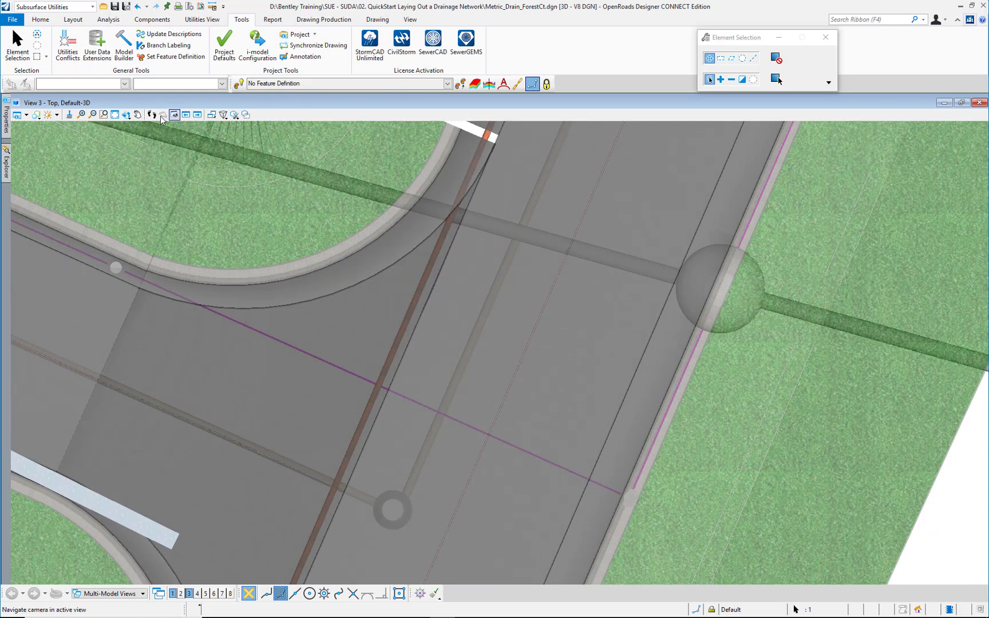
# Step: Examine the conflict sphere between the fiber access points from a low side angle and review the storm conduit's soft clearance in the conflict detection criteria
pyautogui.click(126, 116)
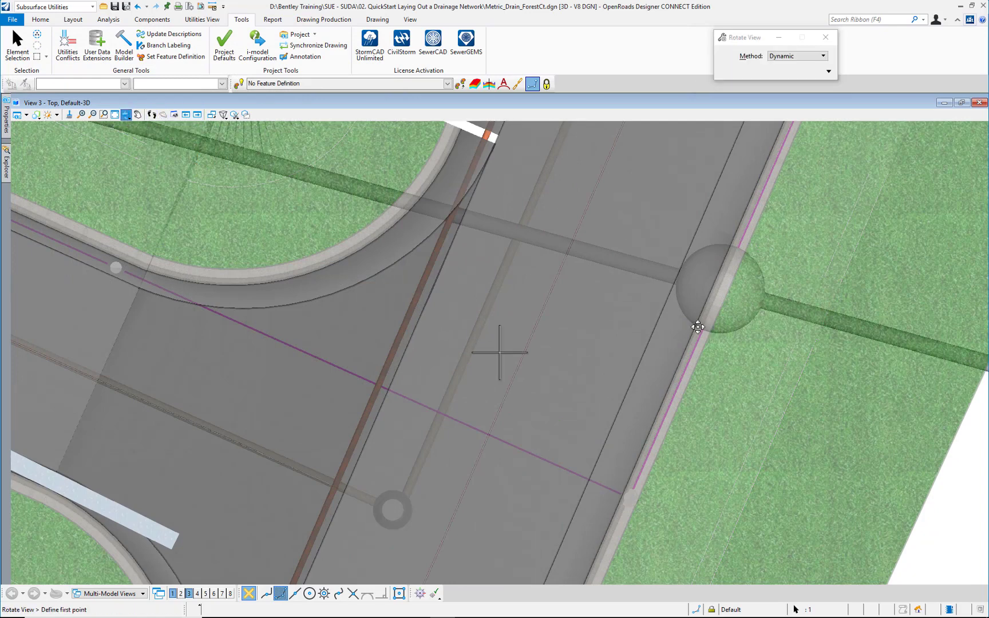
pyautogui.click(633, 494)
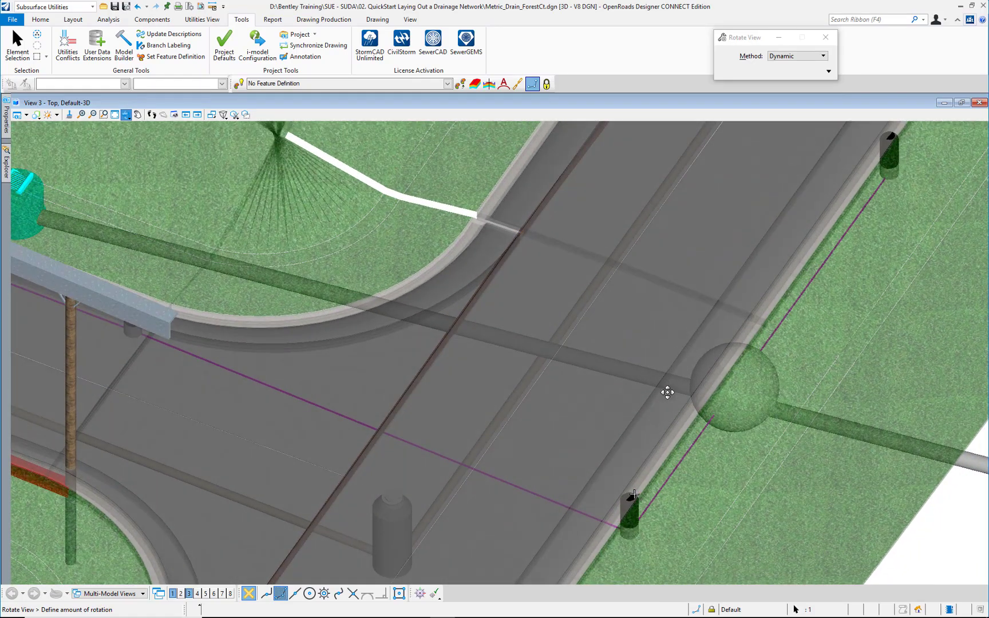
pyautogui.click(668, 417)
pyautogui.click(655, 460)
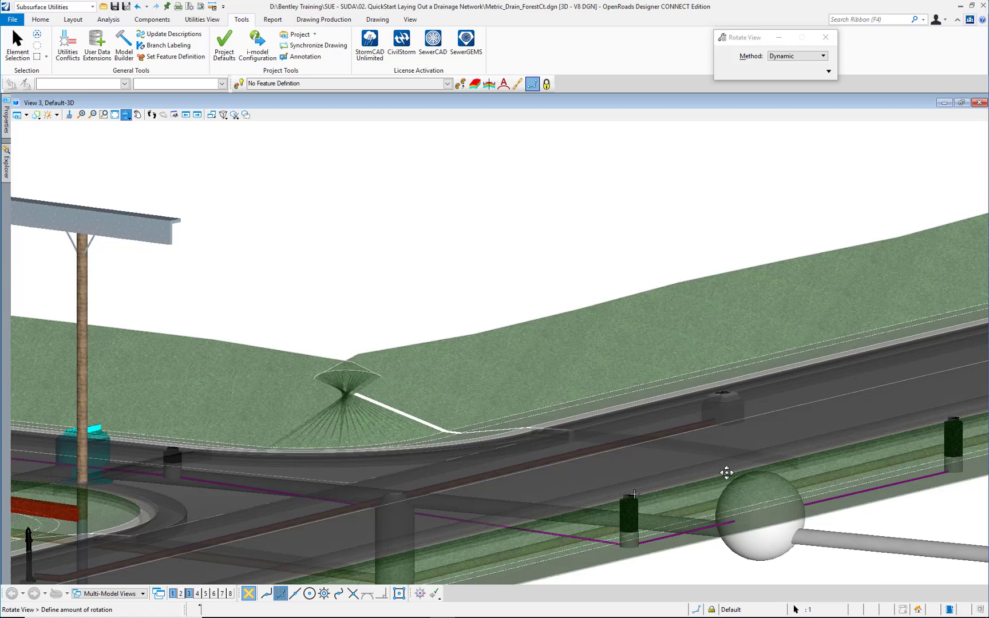
pyautogui.click(721, 468)
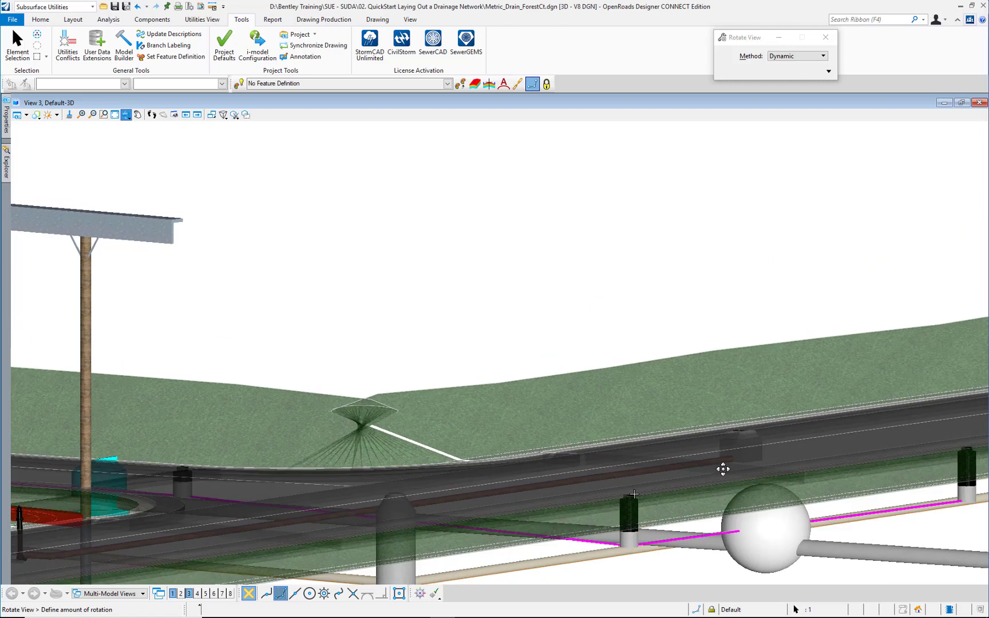
pyautogui.rightClick(768, 484)
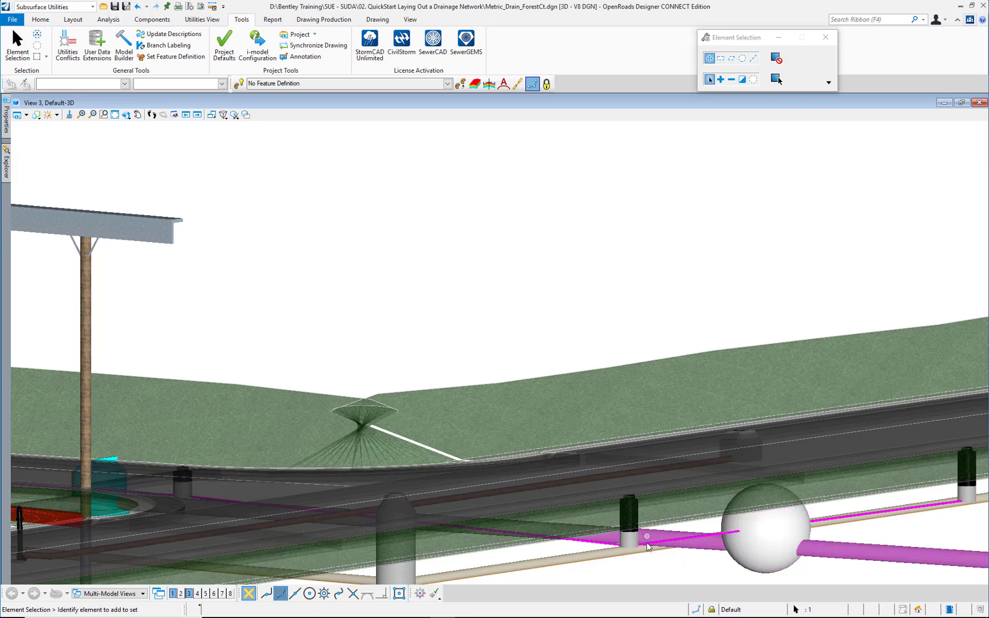
pyautogui.scroll(3, 744, 527)
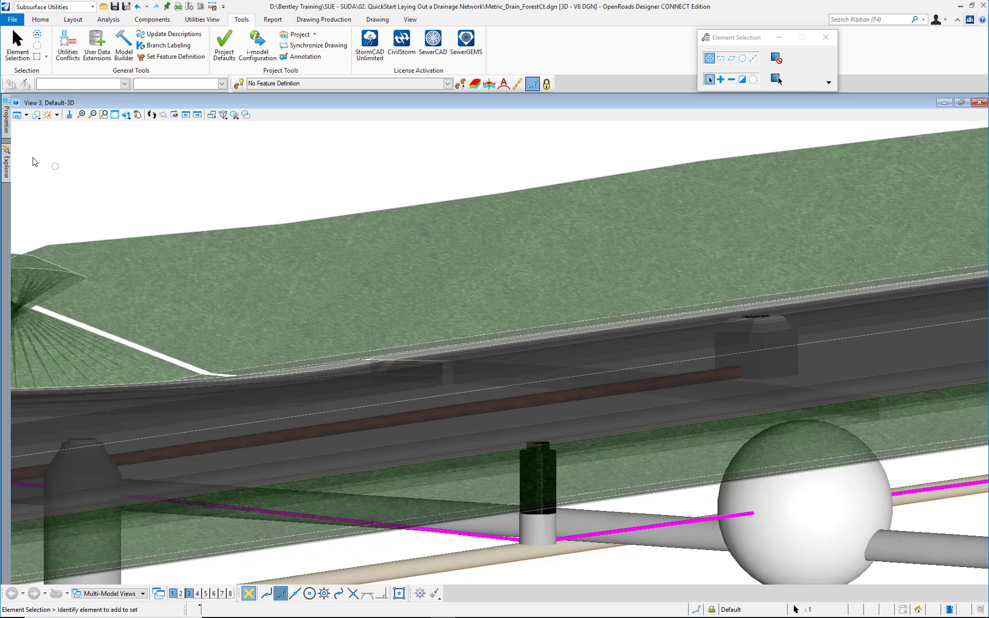
pyautogui.click(68, 46)
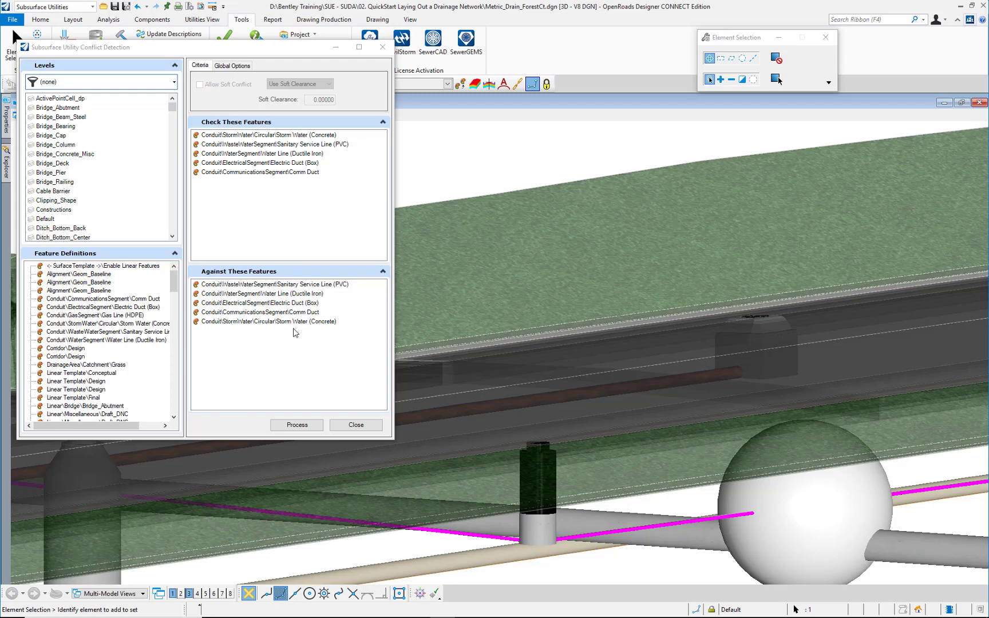
pyautogui.click(274, 136)
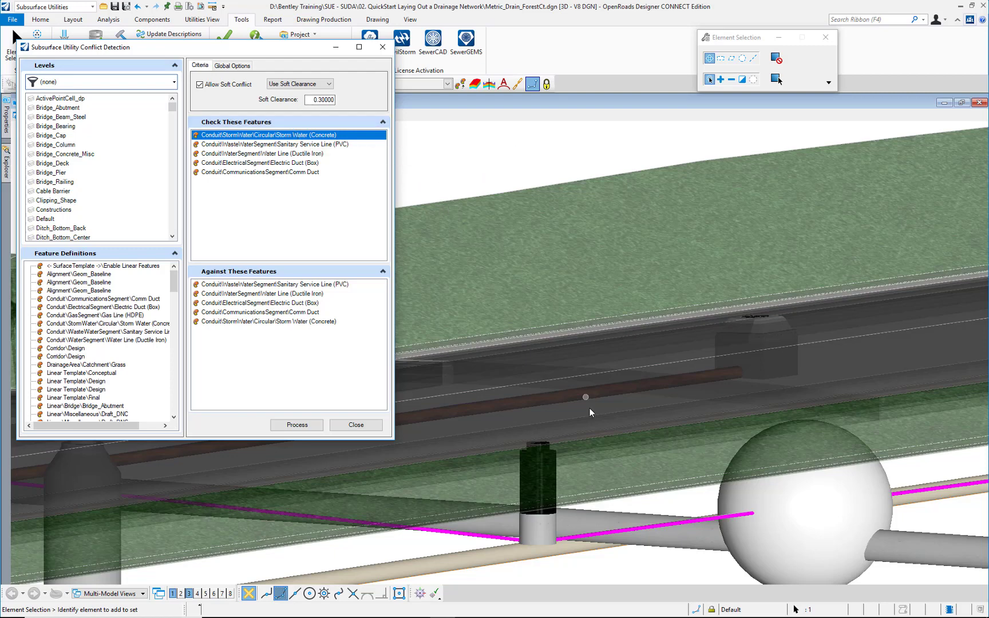
# Step: Set the invert elevation of fiber access point FOAP-3, beyond the conflict sphere, to 49.90 m
pyautogui.scroll(-2, 567, 453)
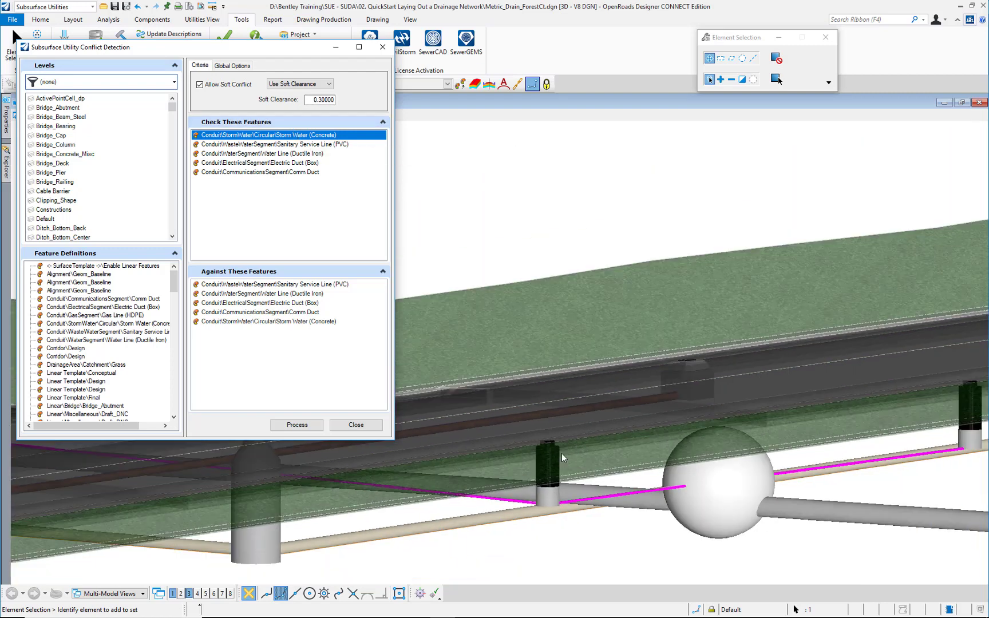
pyautogui.click(962, 440)
pyautogui.click(931, 431)
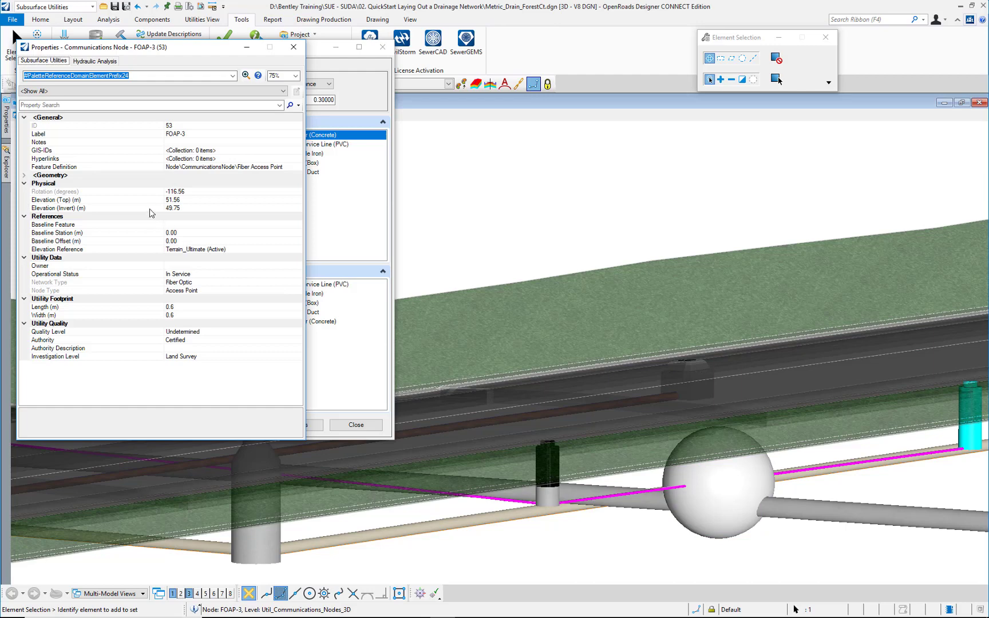
pyautogui.click(160, 209)
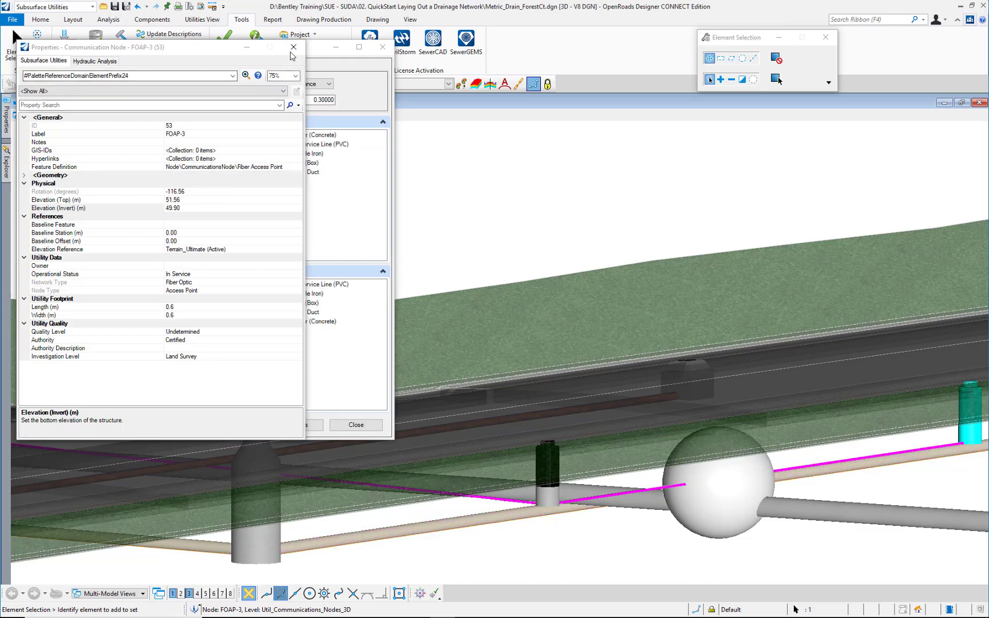
# Step: Close the access point's properties, shift the conflict detection dialog aside and delete the conflict sphere between the two fiber access points
pyautogui.moveTo(303, 49); pyautogui.dragTo(594, 46)
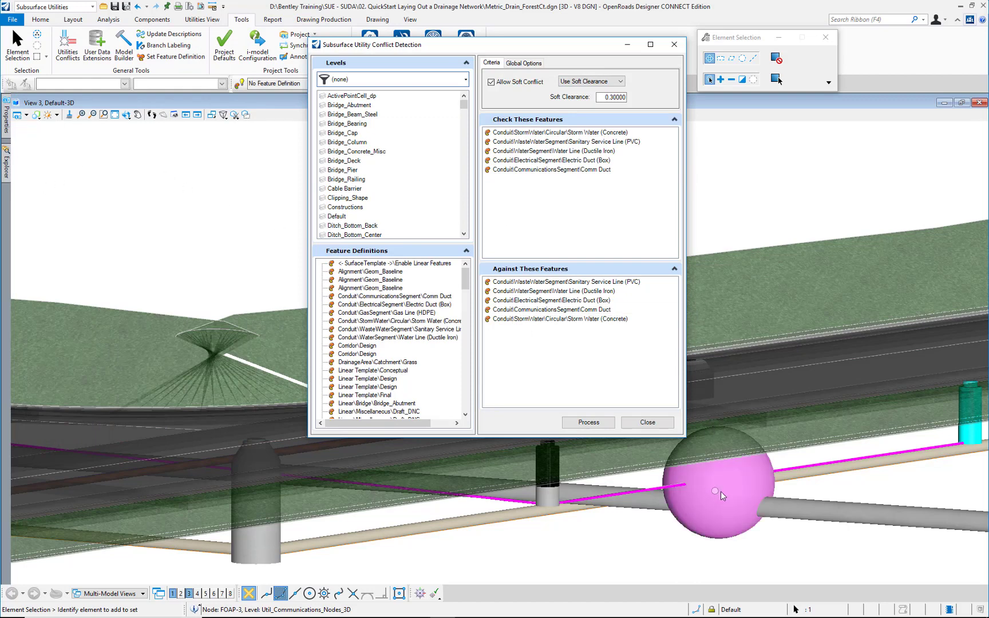
pyautogui.click(753, 490)
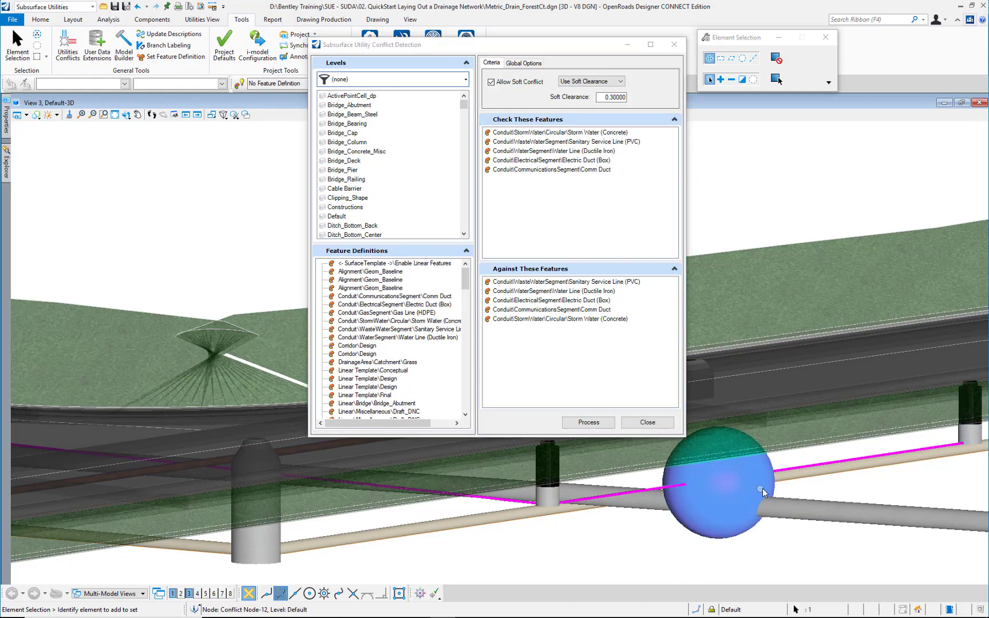
pyautogui.moveTo(764, 489)
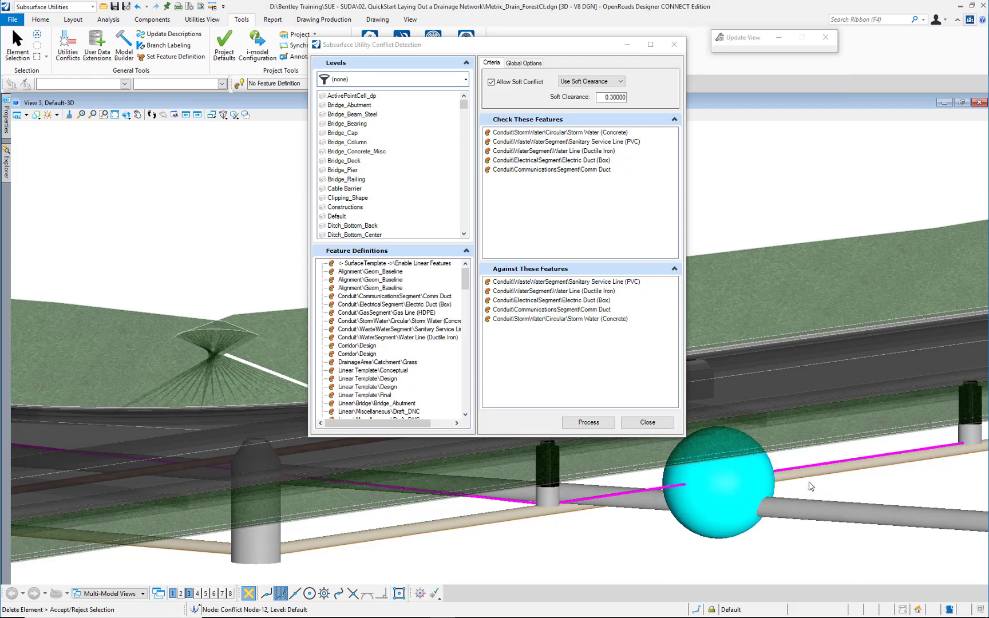
pyautogui.click(808, 484)
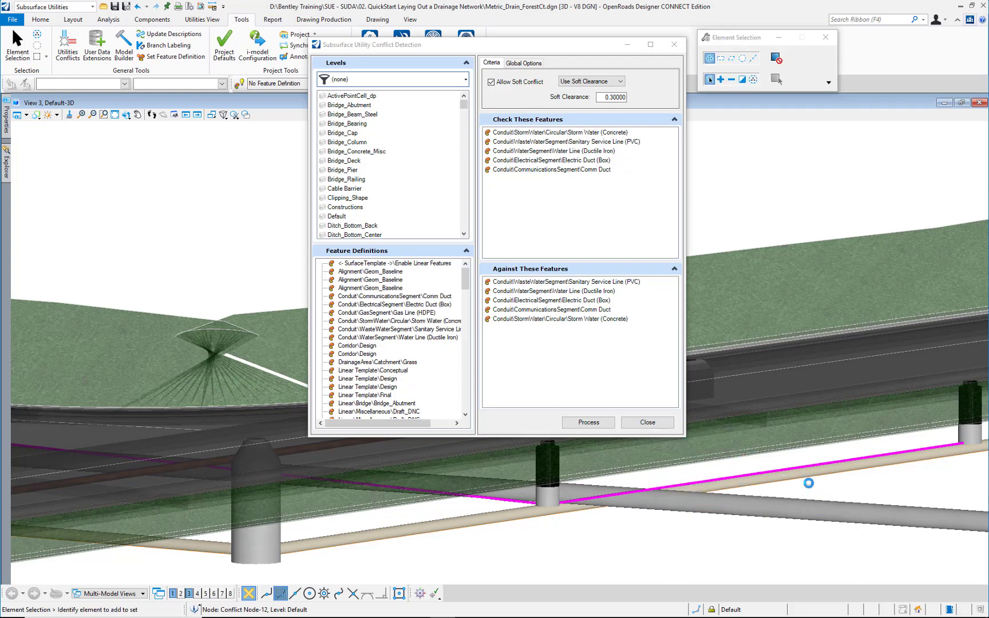
# Step: Rerun utility conflict detection on the same conduits, close the dialog and inspect the utilities around the road intersection
pyautogui.click(599, 420)
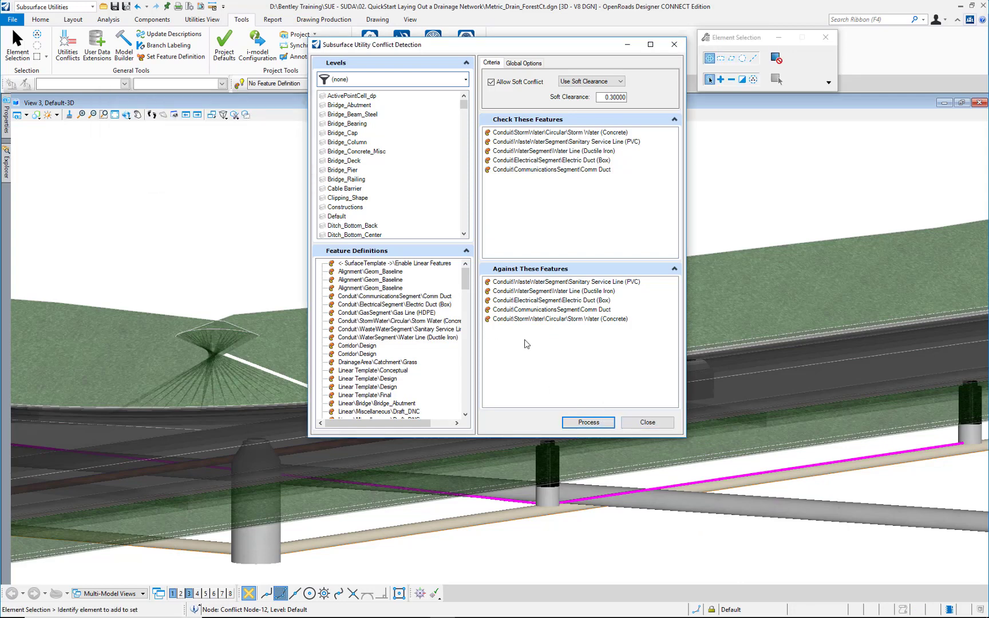
pyautogui.click(647, 422)
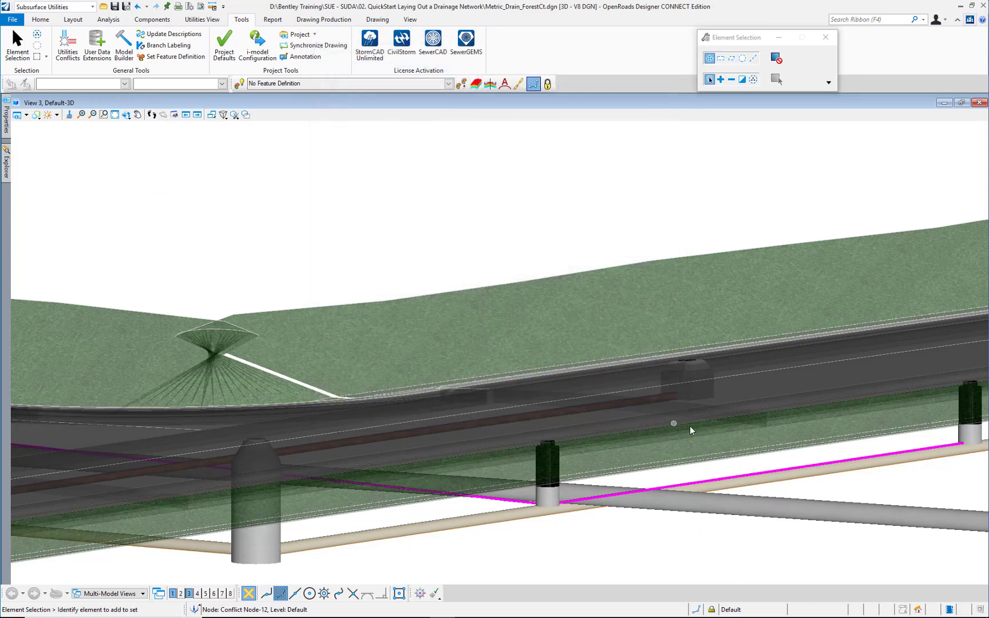
pyautogui.scroll(-2, 658, 436)
pyautogui.scroll(-2, 725, 302)
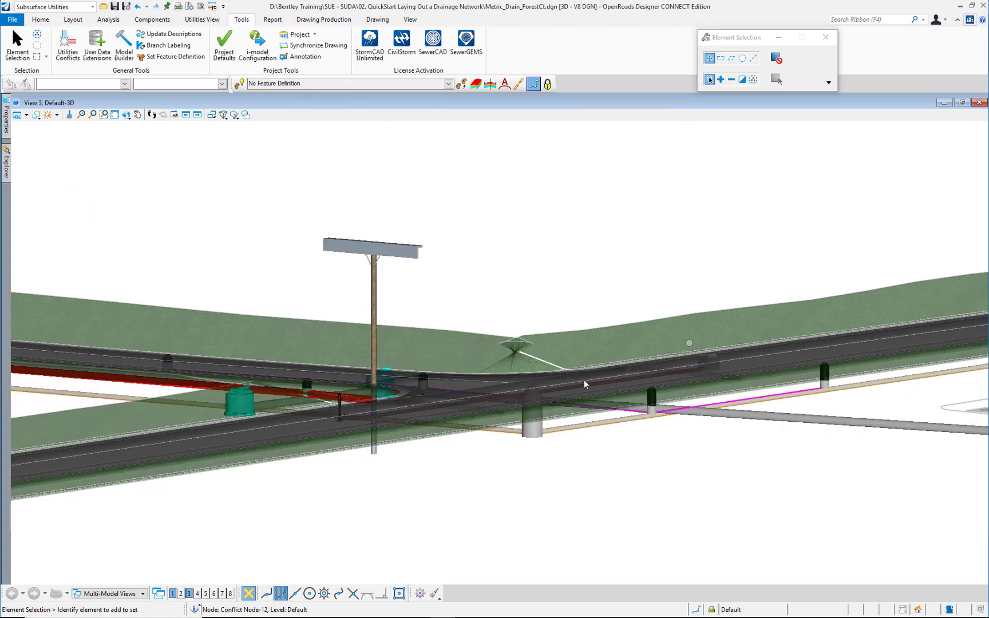
pyautogui.scroll(4, 351, 395)
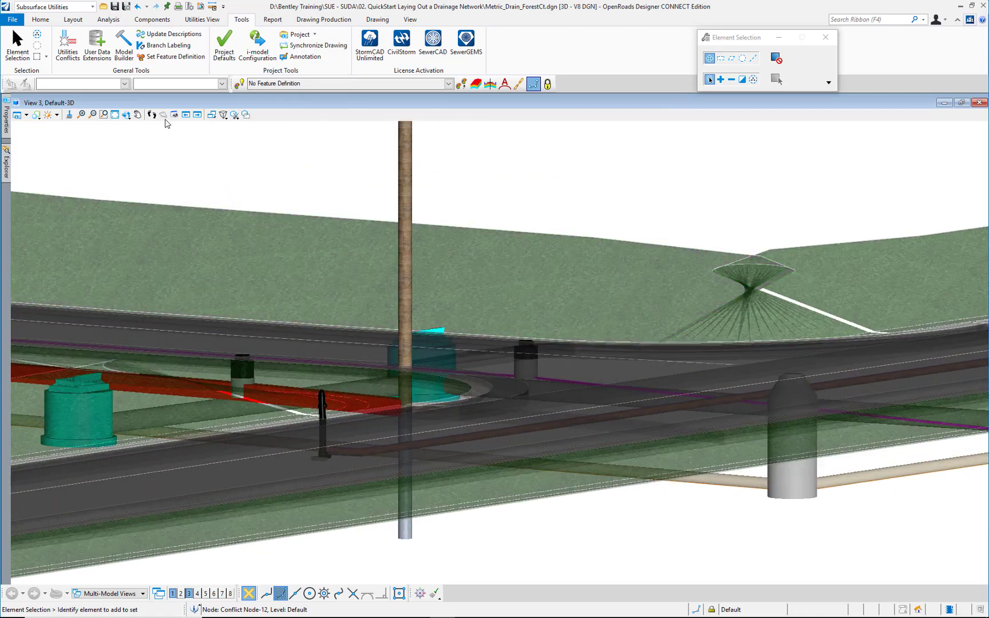
# Step: Examine the corrected storm, sanitary, electrical and fiber-optic utilities across the road intersection in 3D, from a low angle up to an elevated overview
pyautogui.click(126, 114)
pyautogui.click(490, 245)
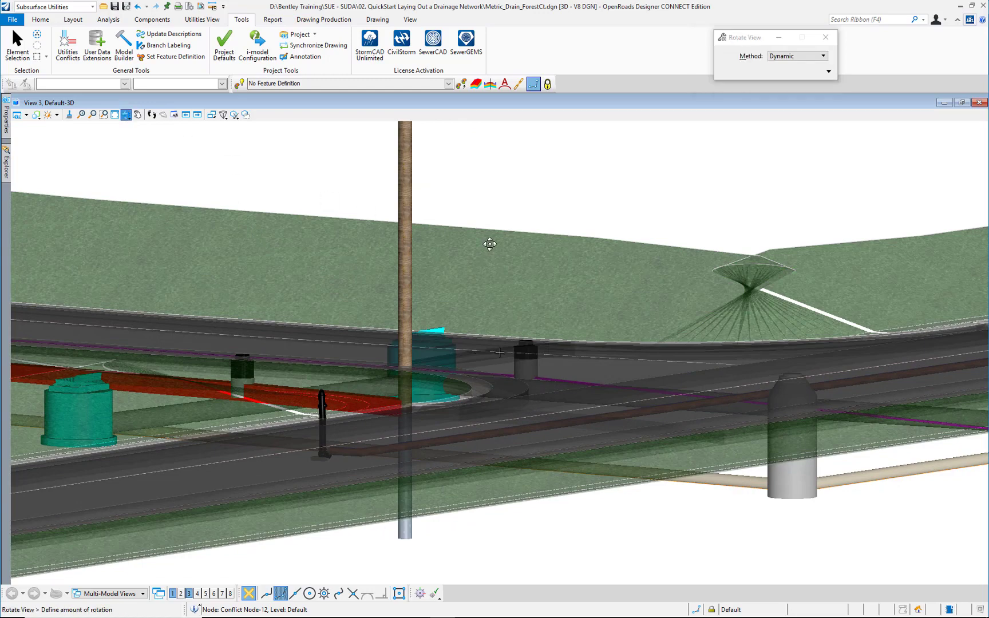
pyautogui.click(500, 353)
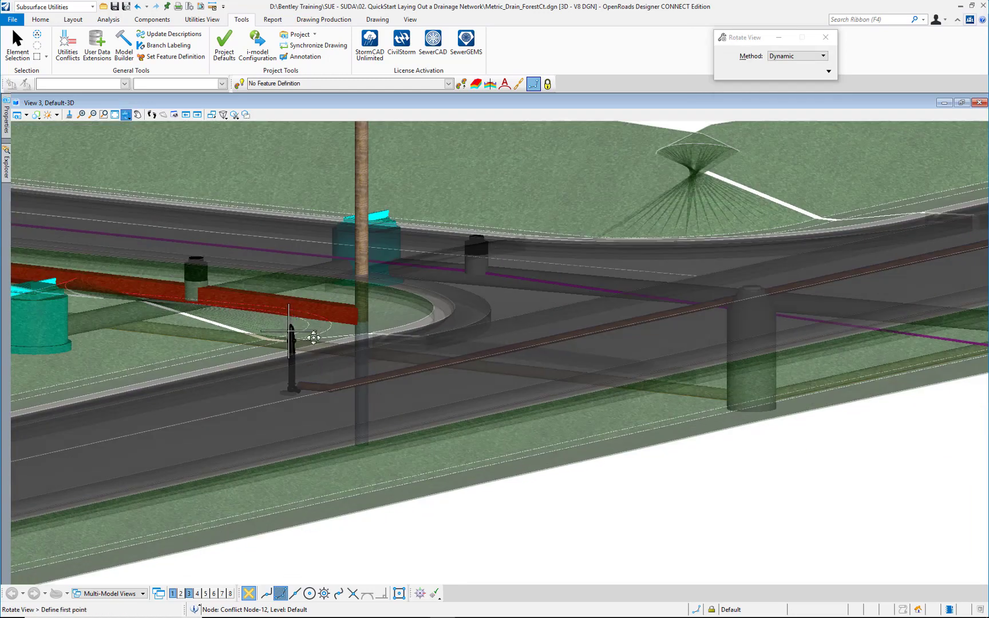
pyautogui.click(299, 291)
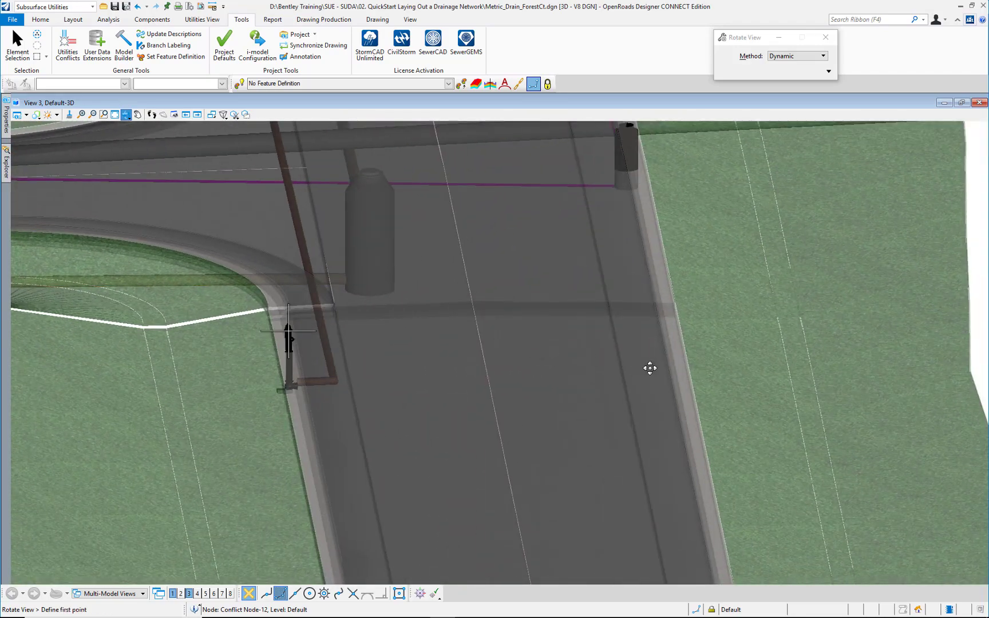
pyautogui.click(615, 377)
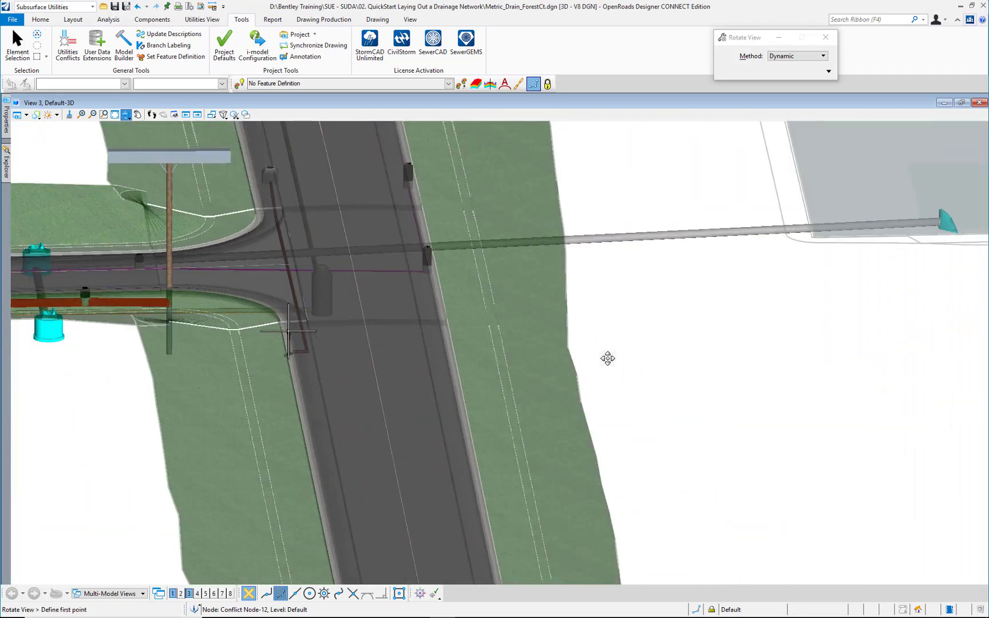
pyautogui.moveTo(548, 358); pyautogui.dragTo(801, 424, button='middle')
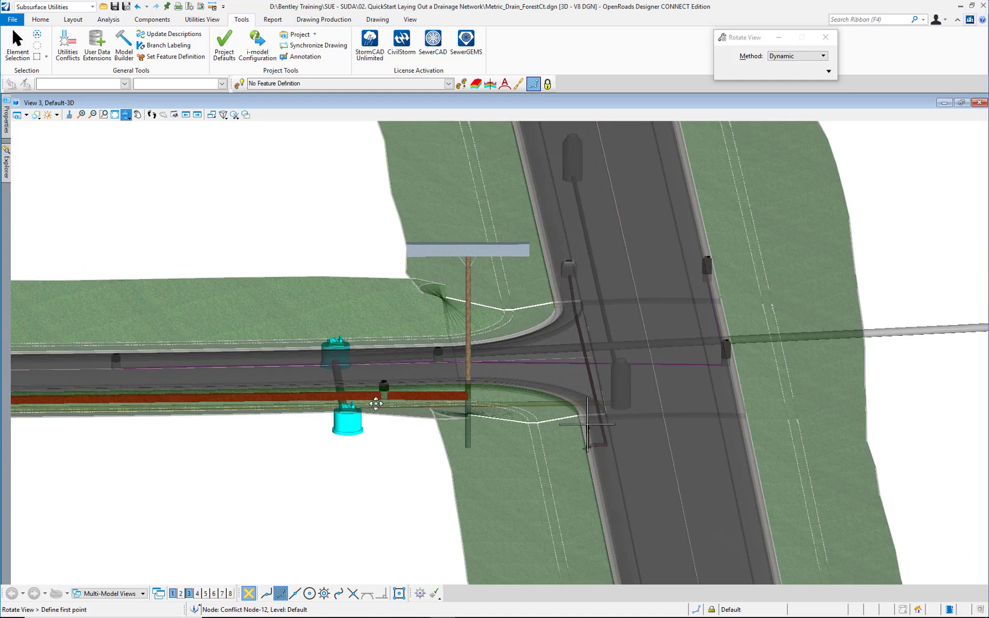
pyautogui.press('Escape')
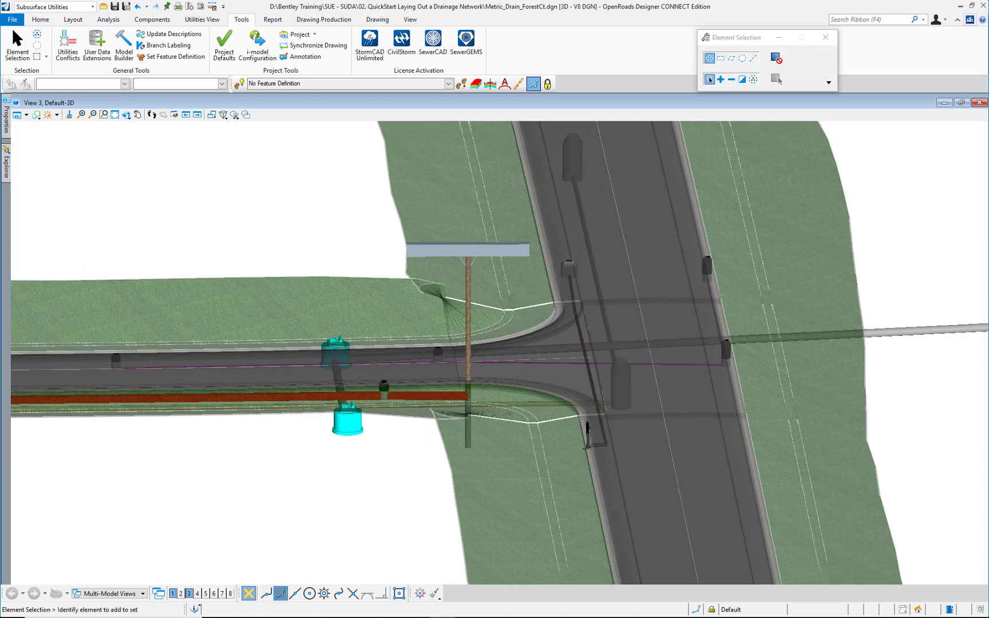